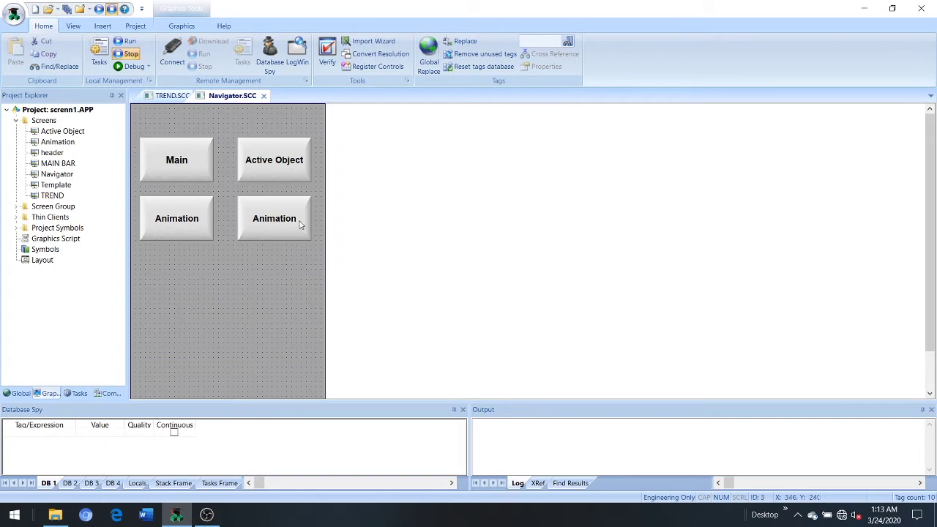
# Set the second Animation button on the Navigator screen to open the TREND screen
pyautogui.doubleClick(299, 224)
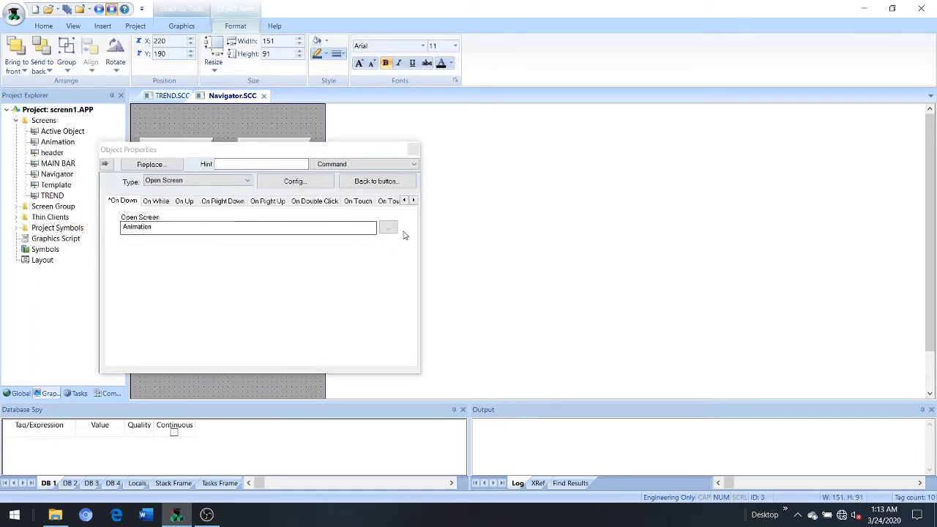
pyautogui.click(389, 230)
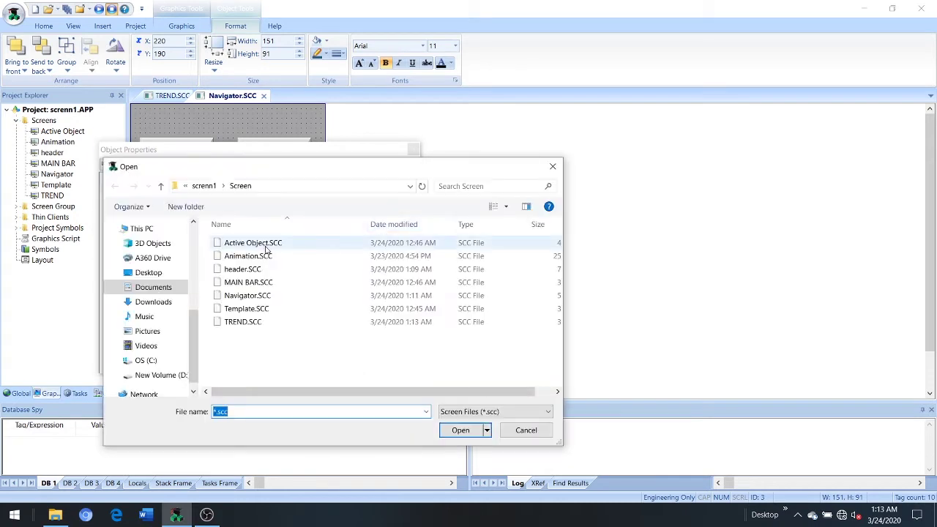
pyautogui.doubleClick(264, 322)
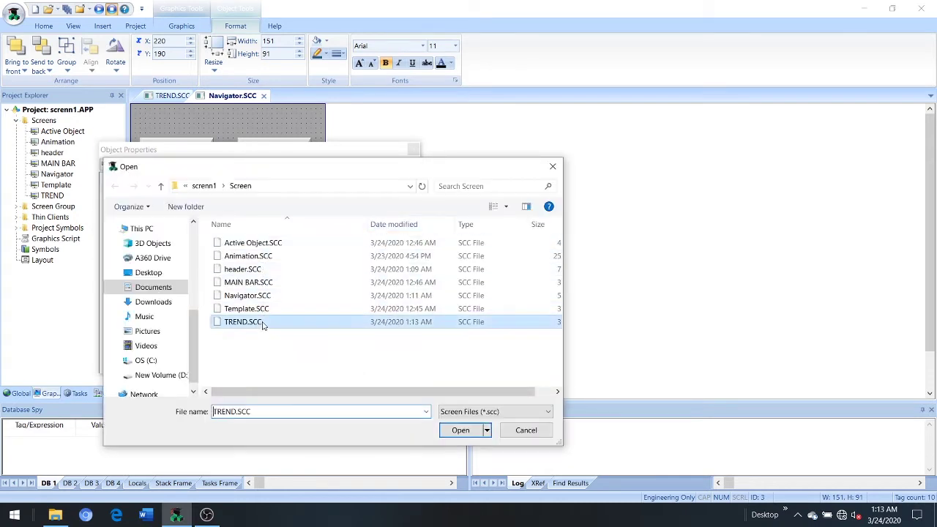
# Change the caption of the button that opens TREND to "TREND", and close the Navigator screen with its changes saved
pyautogui.click(363, 164)
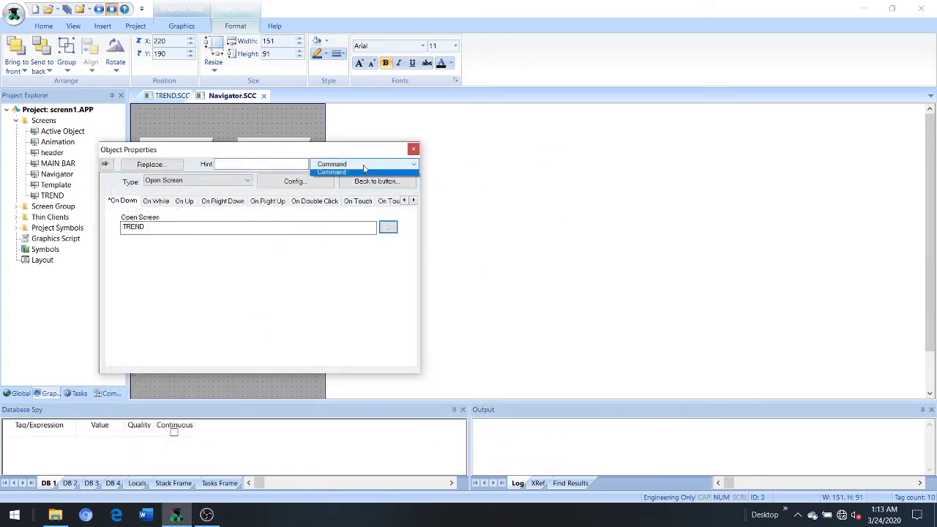
pyautogui.click(323, 174)
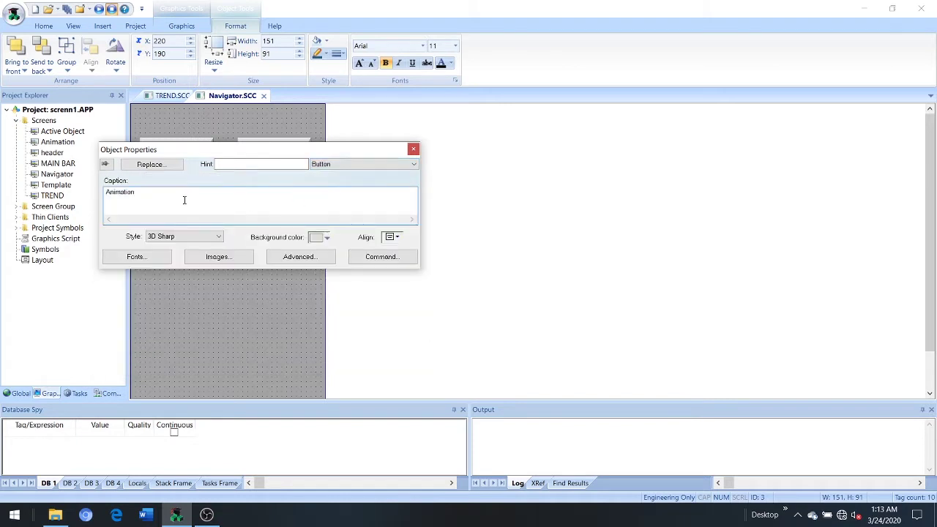
pyautogui.moveTo(185, 200); pyautogui.dragTo(76, 196)
pyautogui.write('TREND')
pyautogui.press('Escape')
pyautogui.click(292, 253)
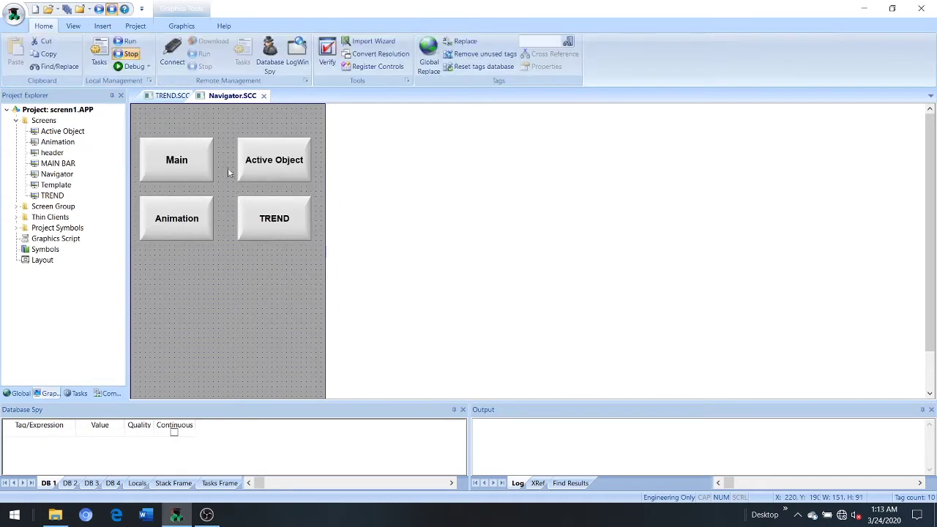
pyautogui.click(263, 95)
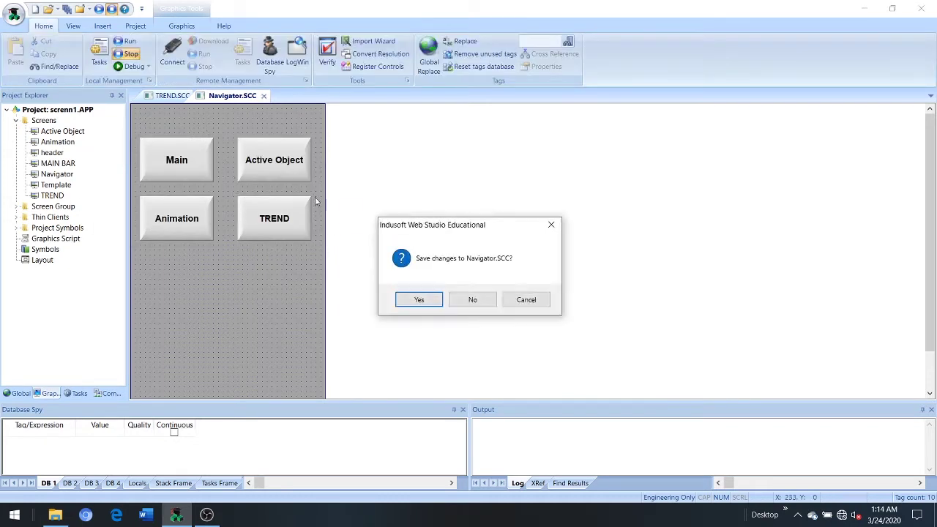
pyautogui.click(437, 299)
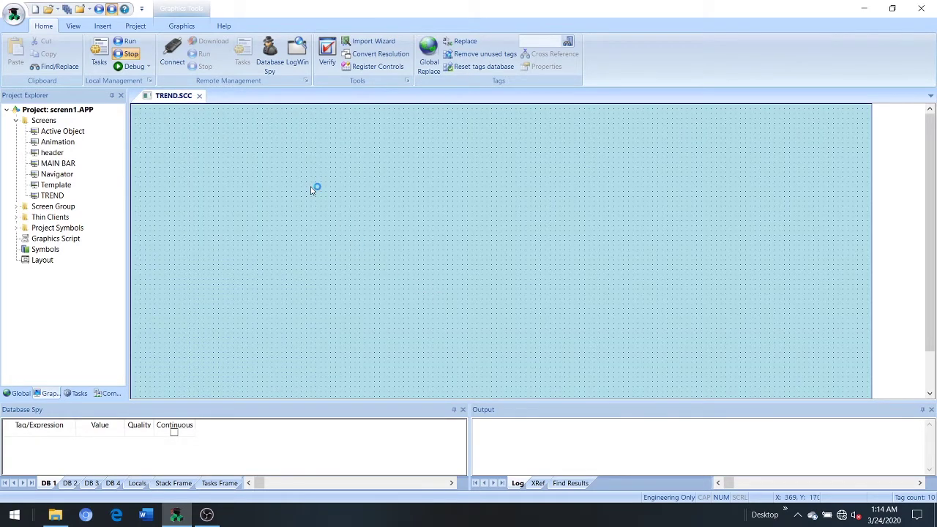
# Place a Trend object about 505 wide and 285 high near the middle of the TREND screen
pyautogui.click(182, 25)
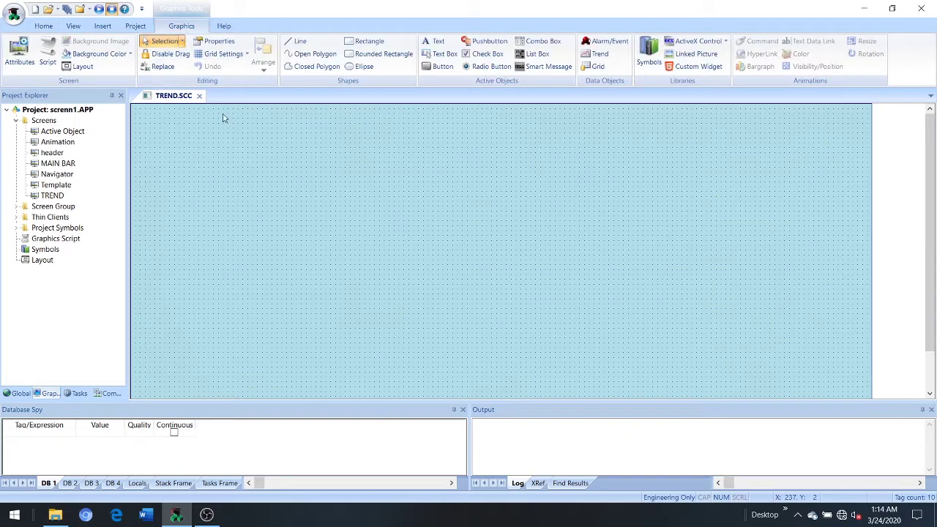
pyautogui.click(597, 59)
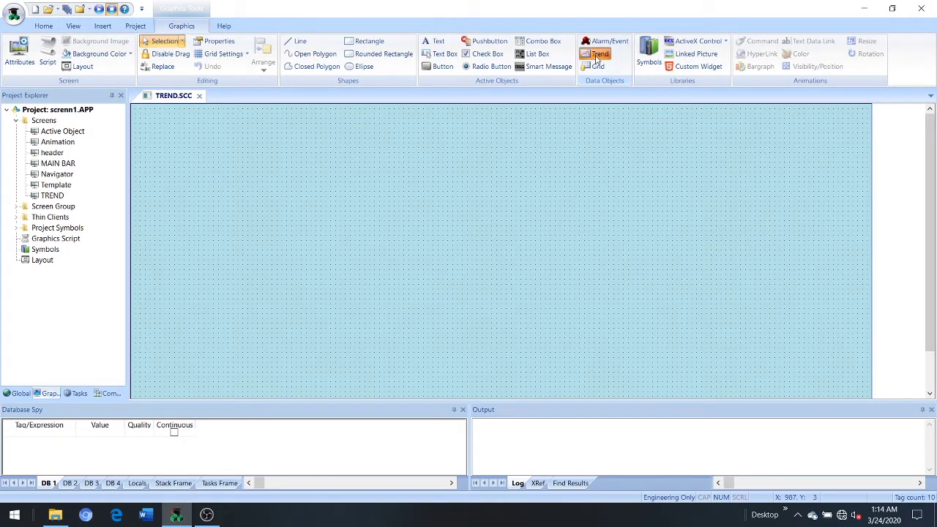
pyautogui.moveTo(359, 177); pyautogui.dragTo(603, 317)
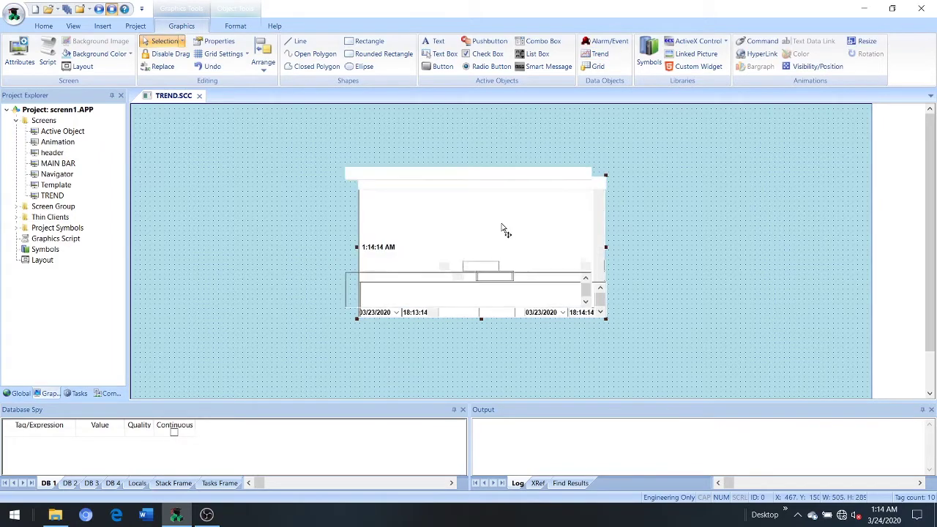
pyautogui.click(629, 233)
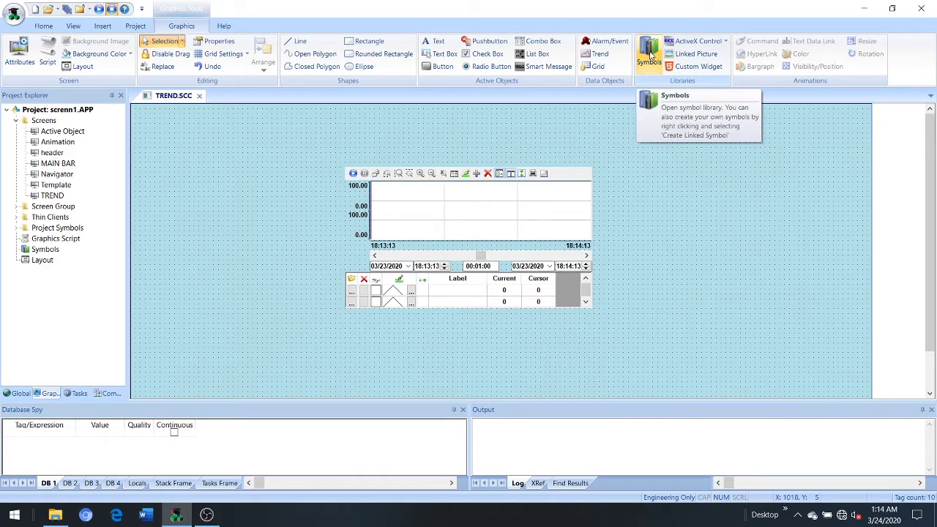
# Insert the slider02 symbol from the Sliders system symbols and place it just left of the trend object
pyautogui.click(649, 53)
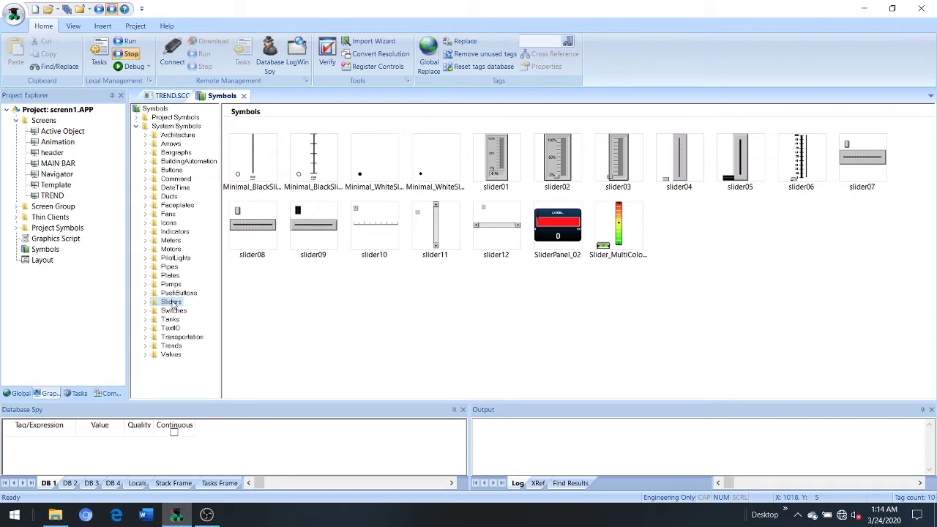
pyautogui.doubleClick(565, 157)
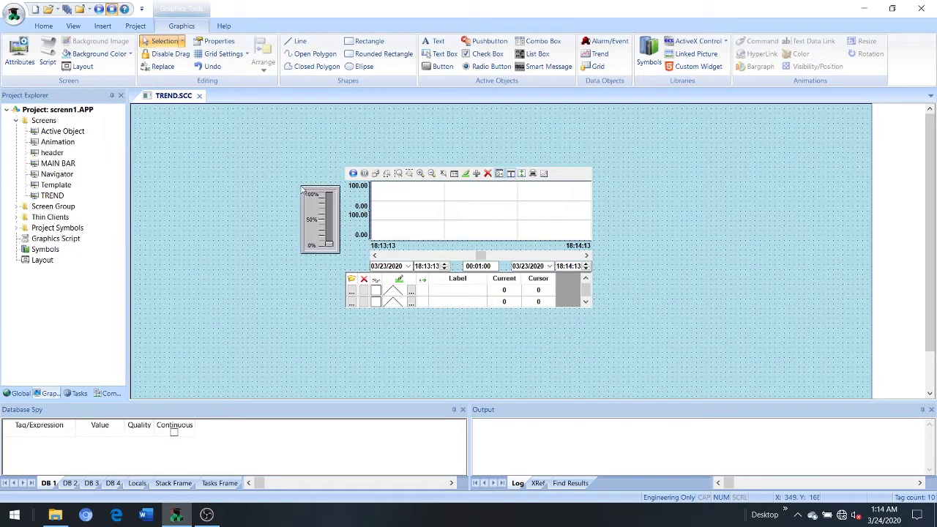
pyautogui.click(295, 179)
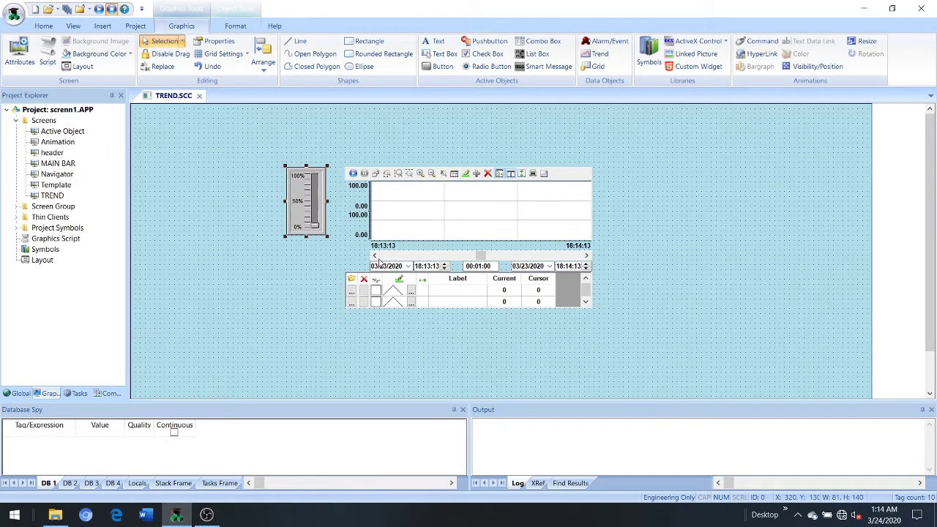
# Assign the tag TEMPERATURE to the slider's TagName property
pyautogui.doubleClick(307, 203)
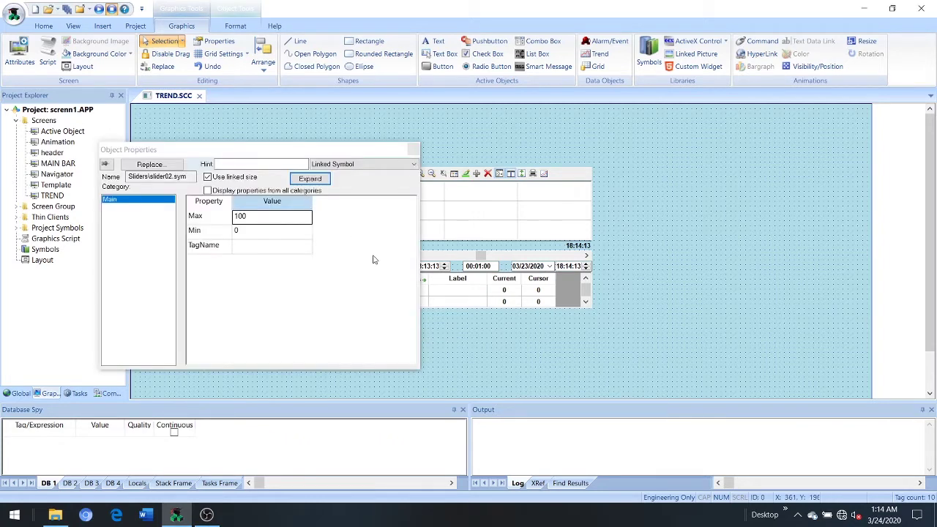
pyautogui.click(259, 247)
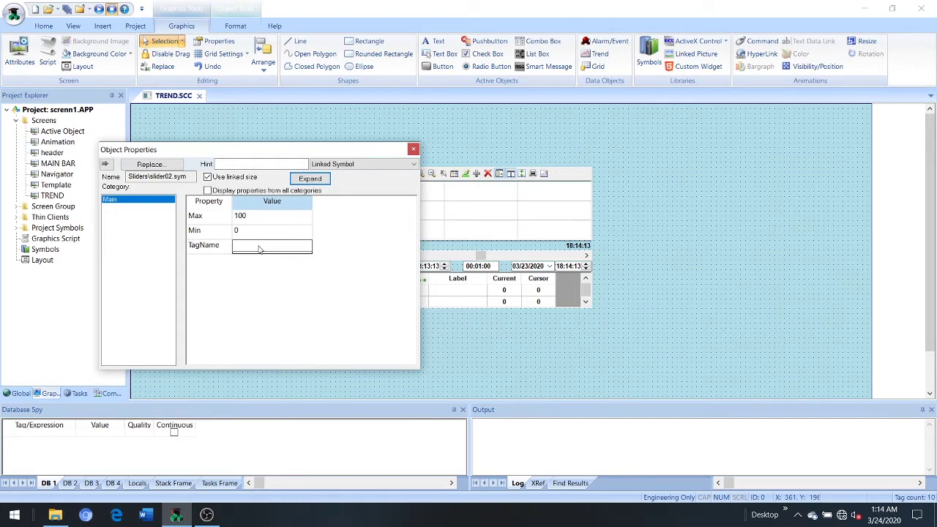
pyautogui.write('TEMPERATURE')
pyautogui.click(343, 239)
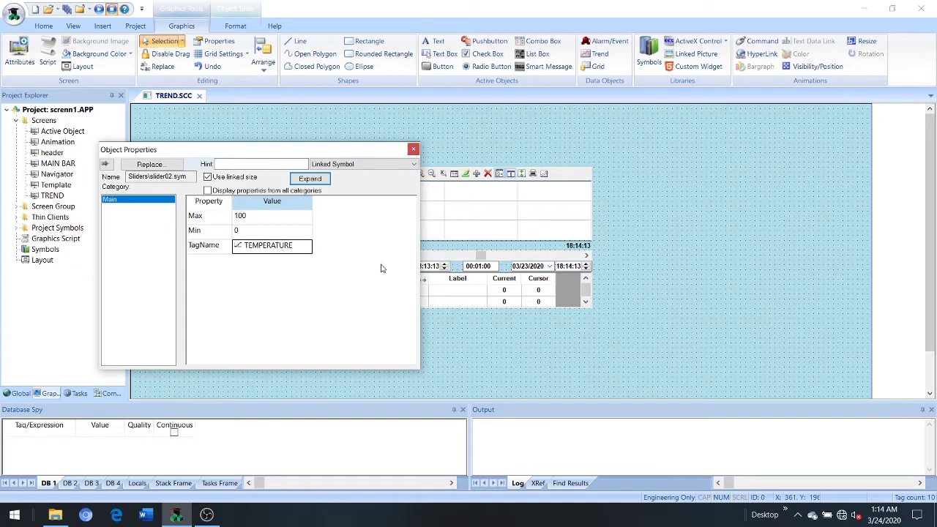
pyautogui.press('Escape')
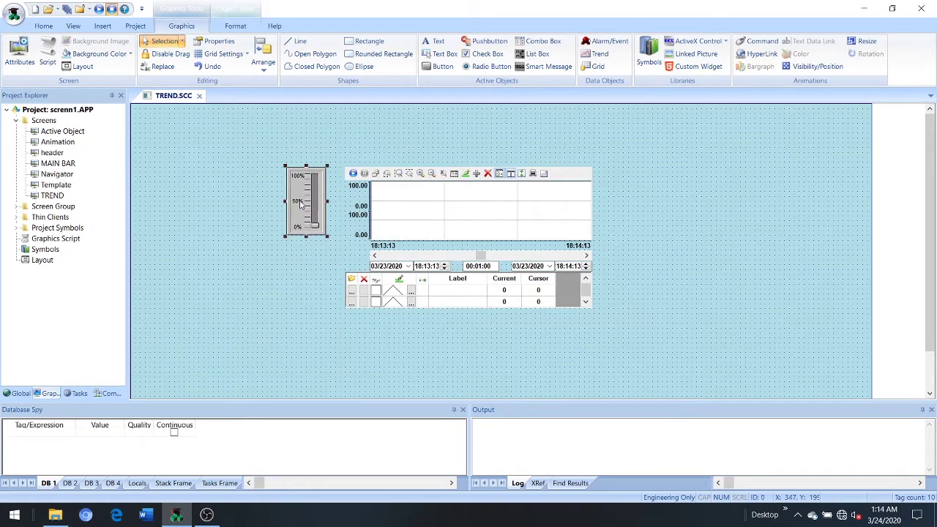
# Duplicate the slider directly below the original and open the copy's properties
pyautogui.moveTo(300, 204); pyautogui.dragTo(306, 287)
pyautogui.doubleClick(313, 276)
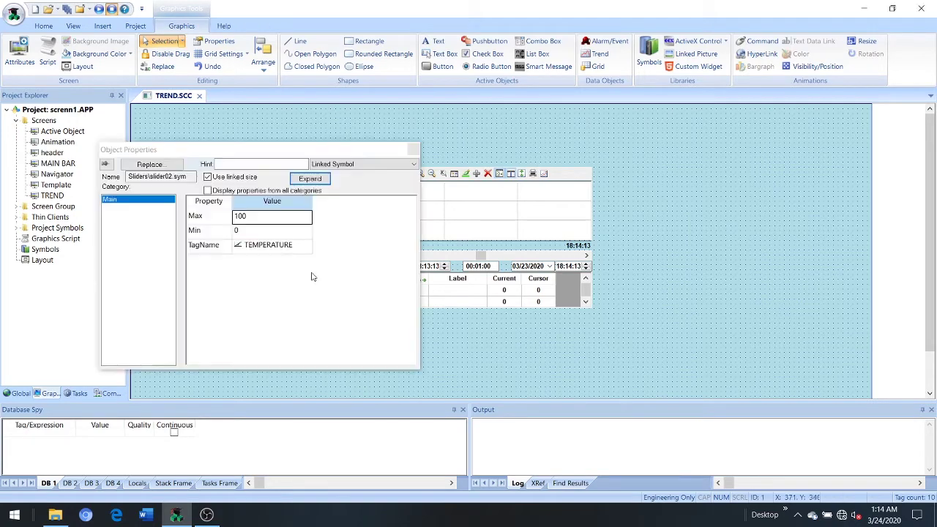
pyautogui.click(295, 249)
pyautogui.doubleClick(296, 247)
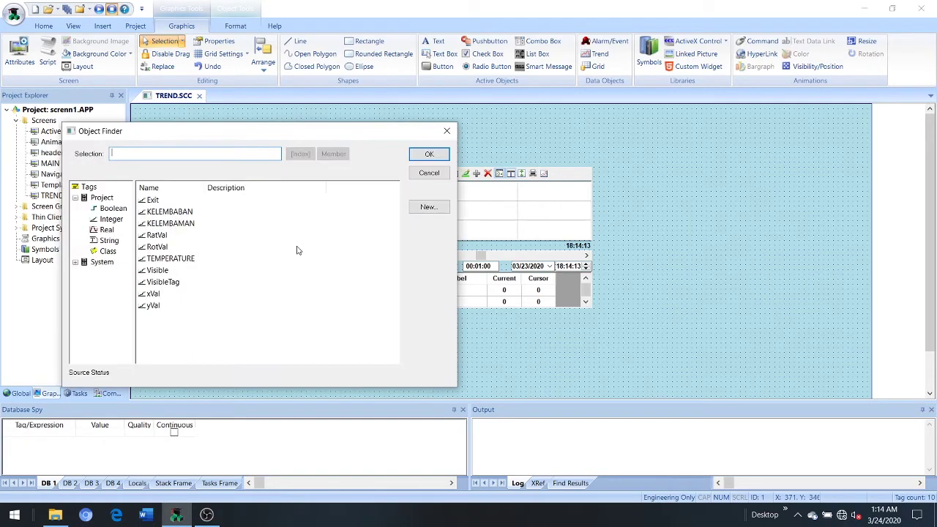
pyautogui.click(429, 173)
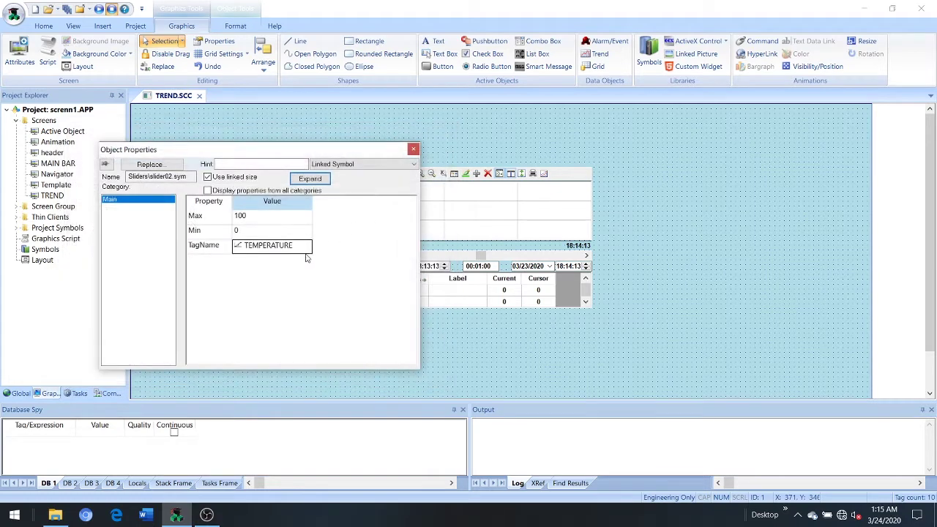
# Set the copied slider's TagName to KELEMBAPAN, creating it as a new Integer tag with Server scope
pyautogui.click(289, 247)
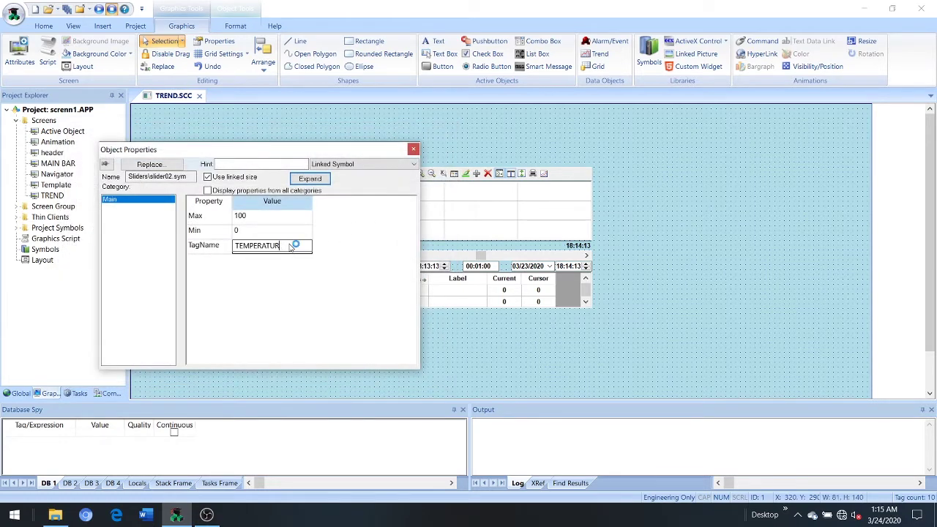
pyautogui.press('BackSpace')
pyautogui.press('BackSpace')
pyautogui.press('BackSpace')
pyautogui.press('BackSpace')
pyautogui.press('BackSpace')
pyautogui.press('BackSpace')
pyautogui.press('BackSpace')
pyautogui.press('BackSpace')
pyautogui.press('BackSpace')
pyautogui.press('BackSpace')
pyautogui.write('K')
pyautogui.press('Return')
pyautogui.click(454, 304)
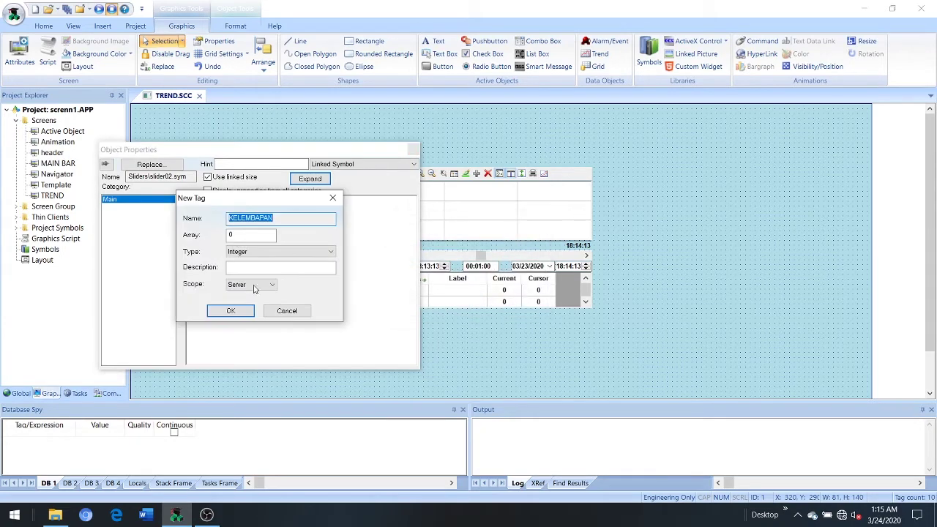
pyautogui.click(235, 308)
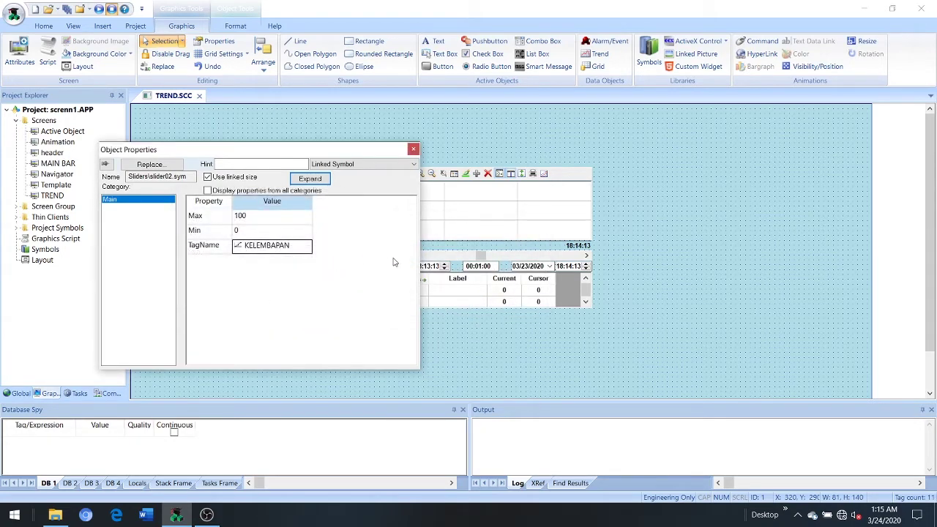
pyautogui.click(456, 338)
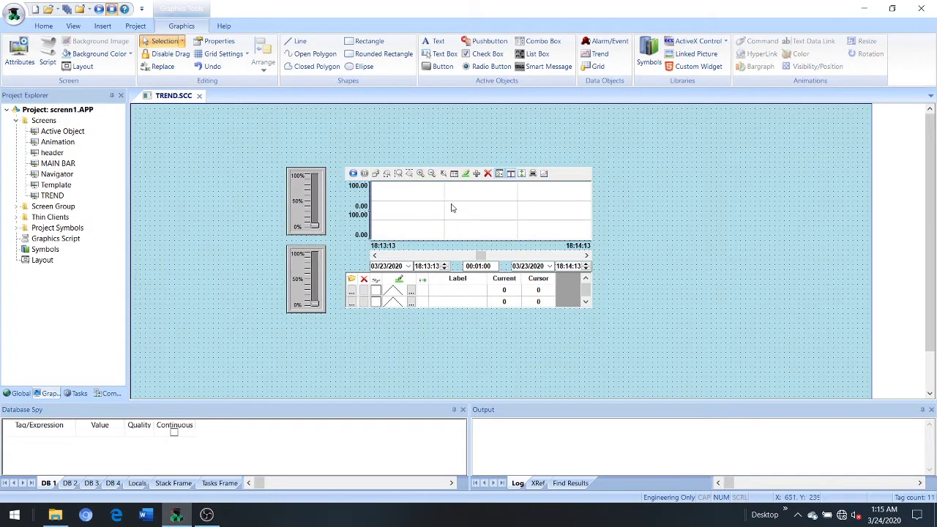
# Add two points labelled "Temperature" and "Kelembapan" to the trend object
pyautogui.click(461, 218)
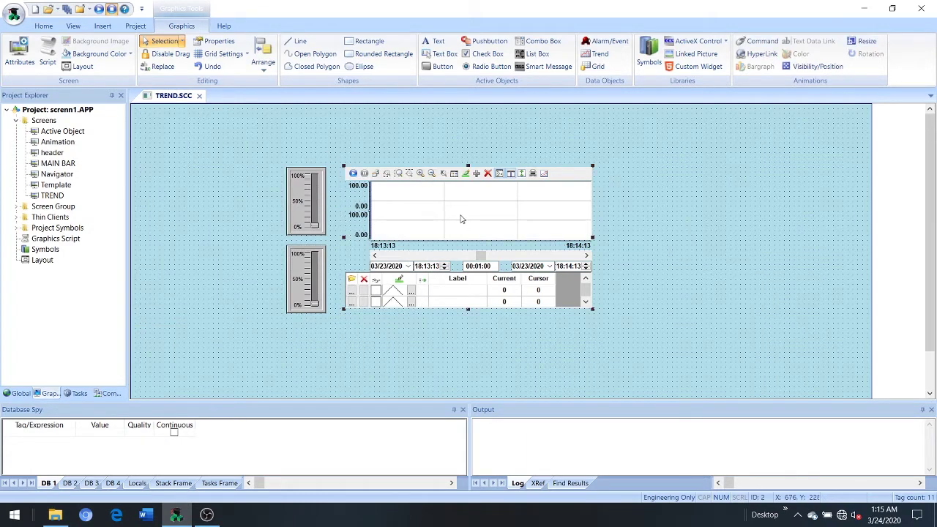
pyautogui.doubleClick(492, 281)
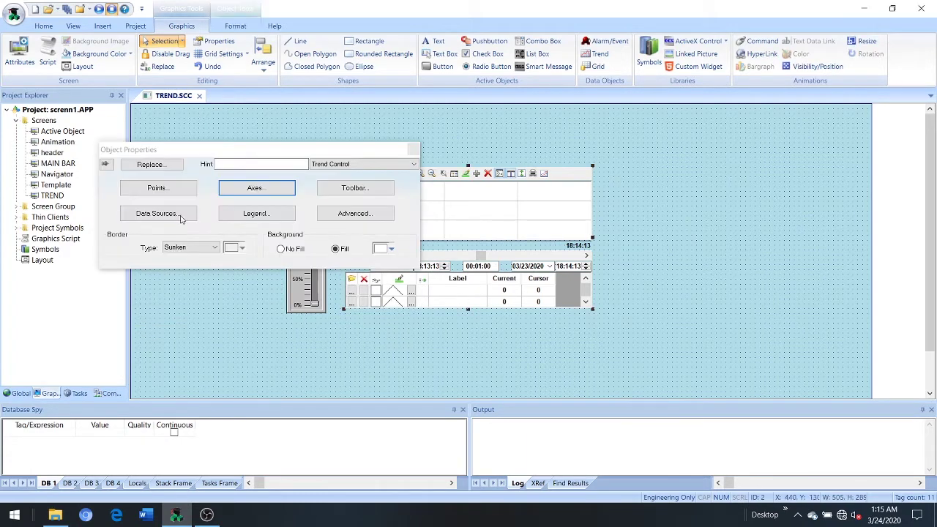
pyautogui.click(162, 192)
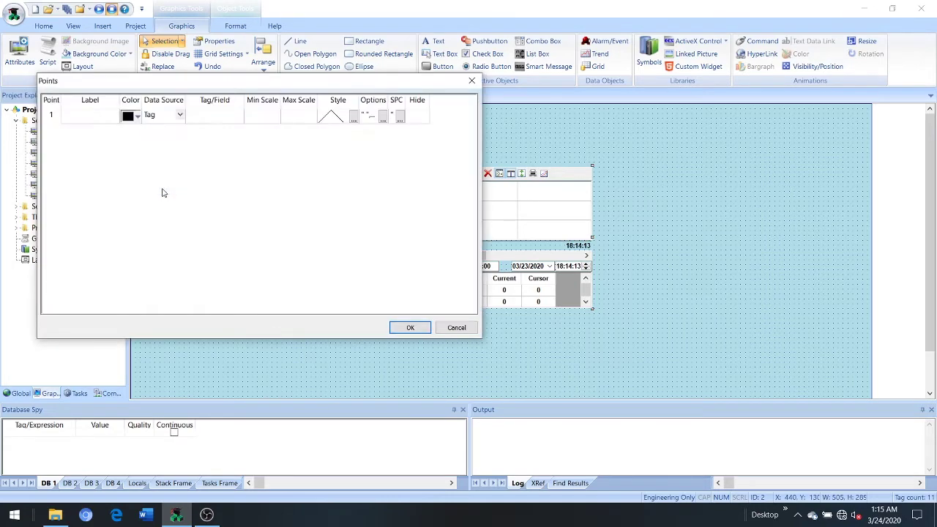
pyautogui.click(104, 118)
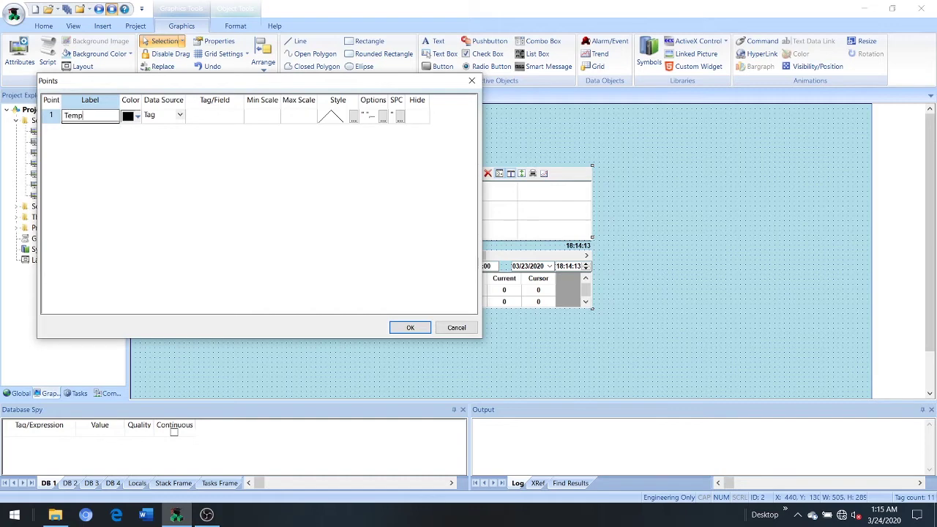
pyautogui.write('Temperature')
pyautogui.press('Return')
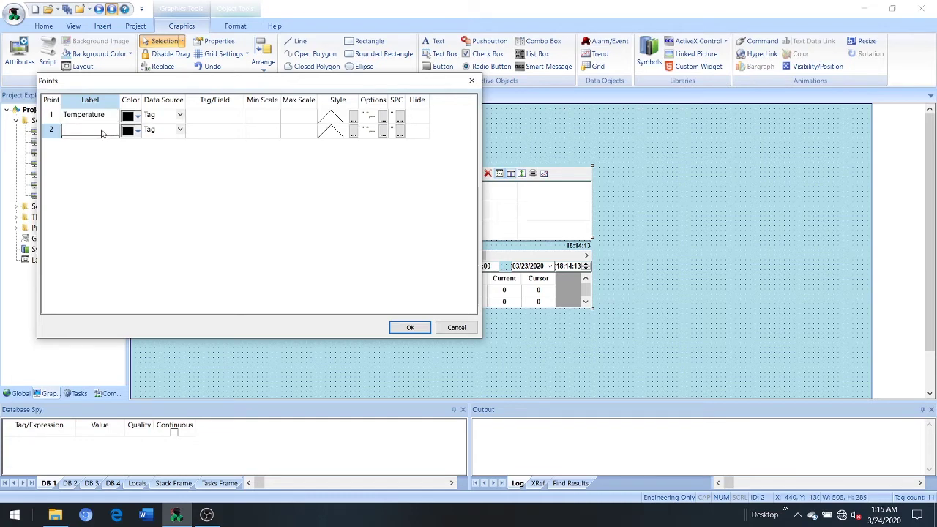
pyautogui.write('Kelembapan')
# Set the Temperature point's pen to Normal state, zigzag expansion, solid line type and the thickest weight
pyautogui.click(352, 117)
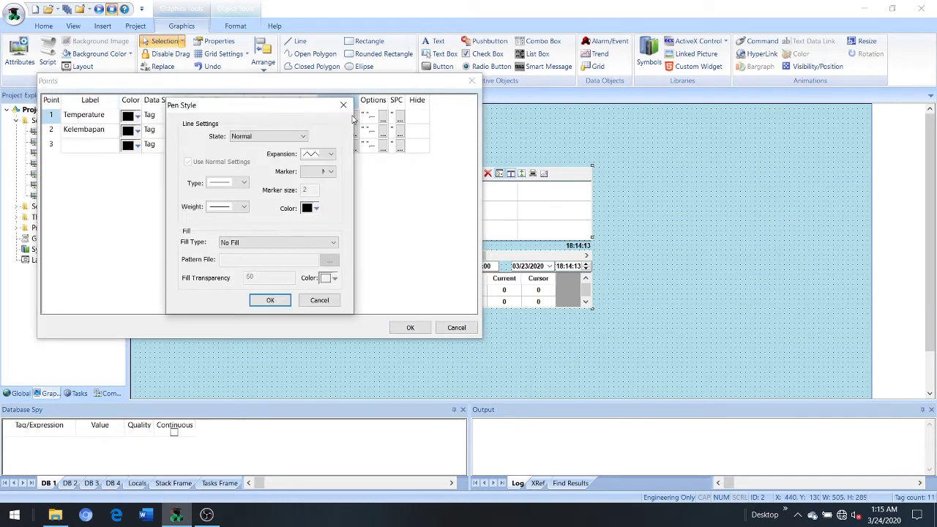
pyautogui.click(304, 137)
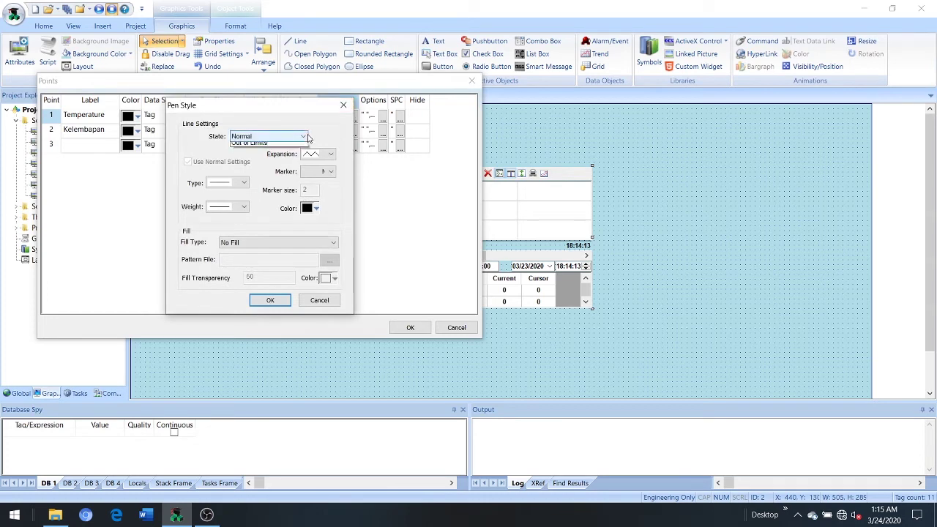
pyautogui.click(282, 147)
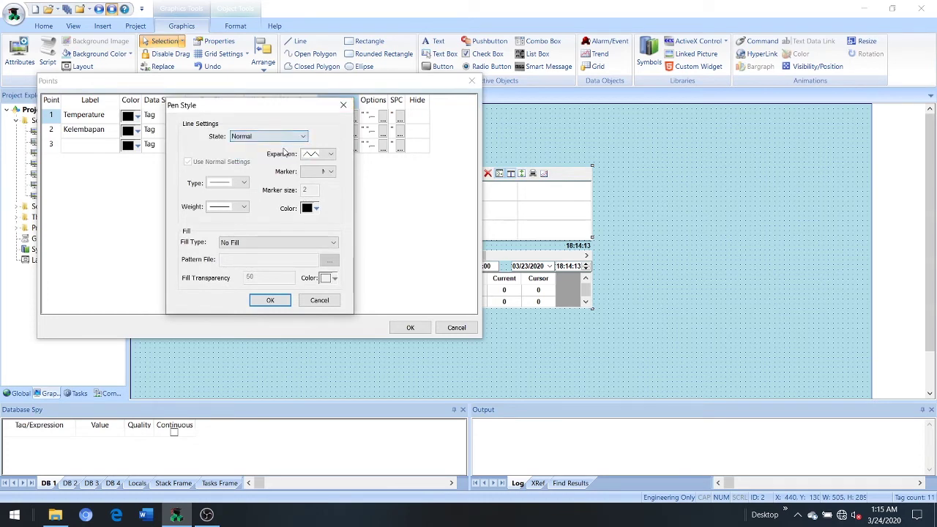
pyautogui.click(329, 154)
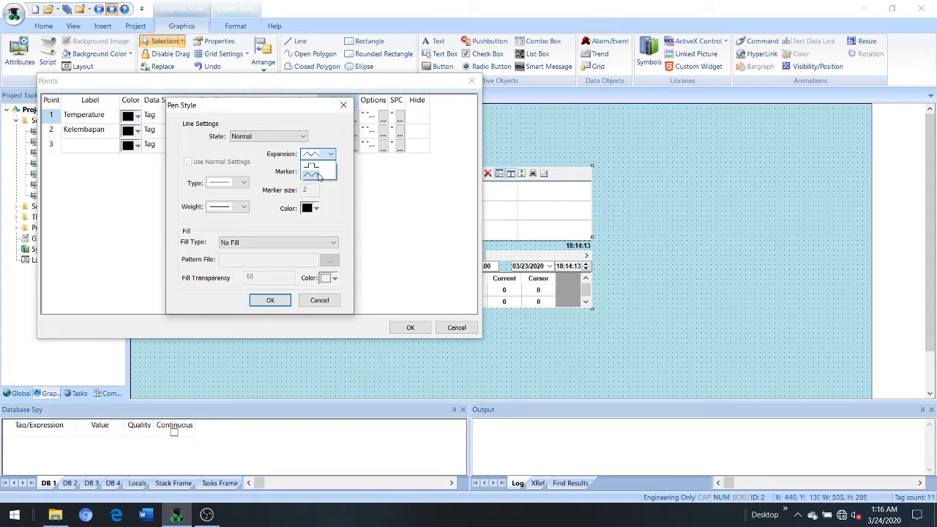
pyautogui.click(313, 174)
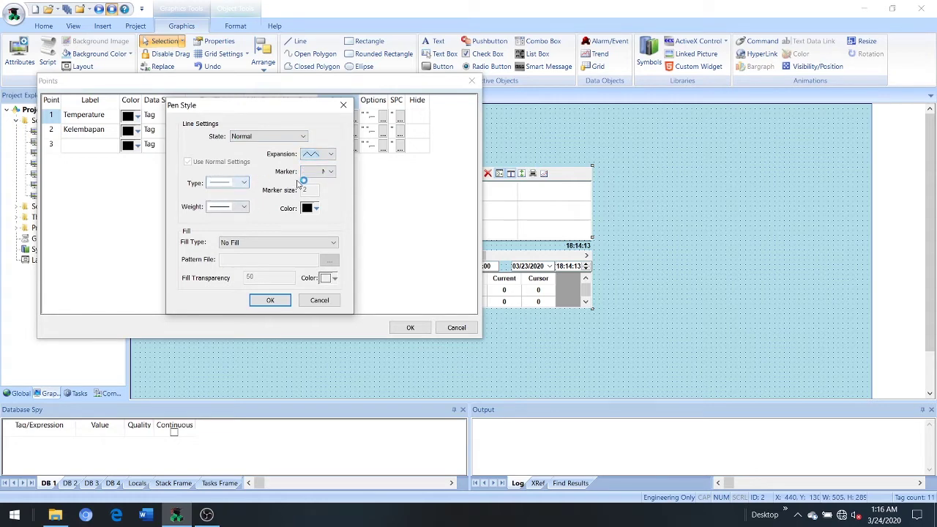
pyautogui.click(243, 183)
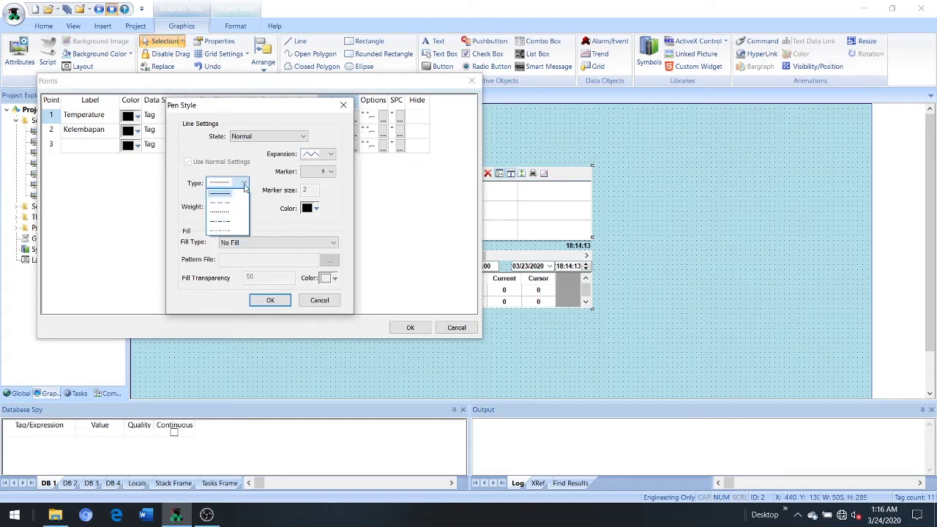
pyautogui.click(244, 189)
pyautogui.click(243, 207)
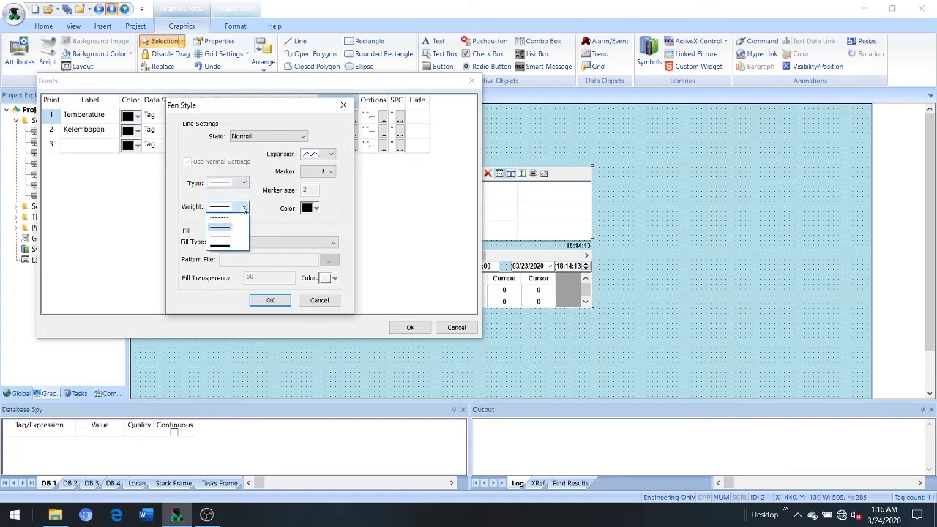
pyautogui.click(231, 246)
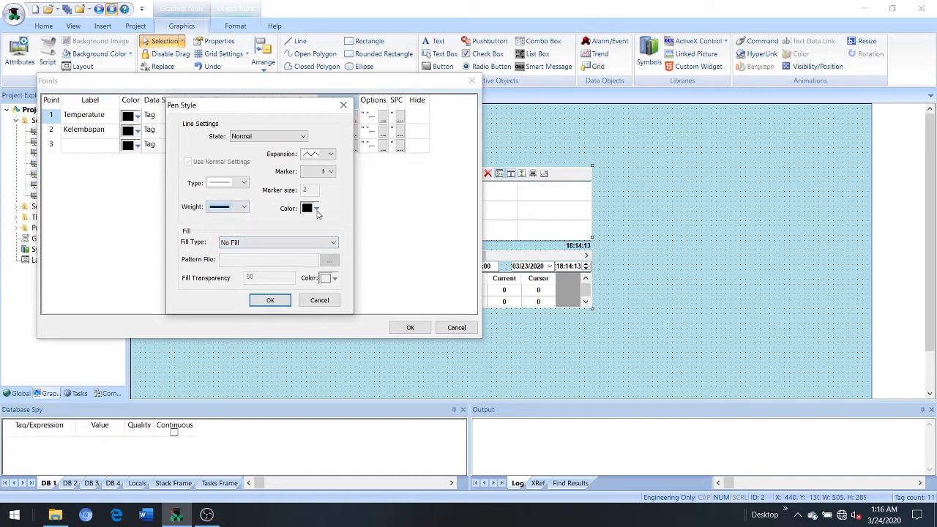
# Color the Temperature pen red, keep the fill type at No Fill, and apply the pen style
pyautogui.click(316, 210)
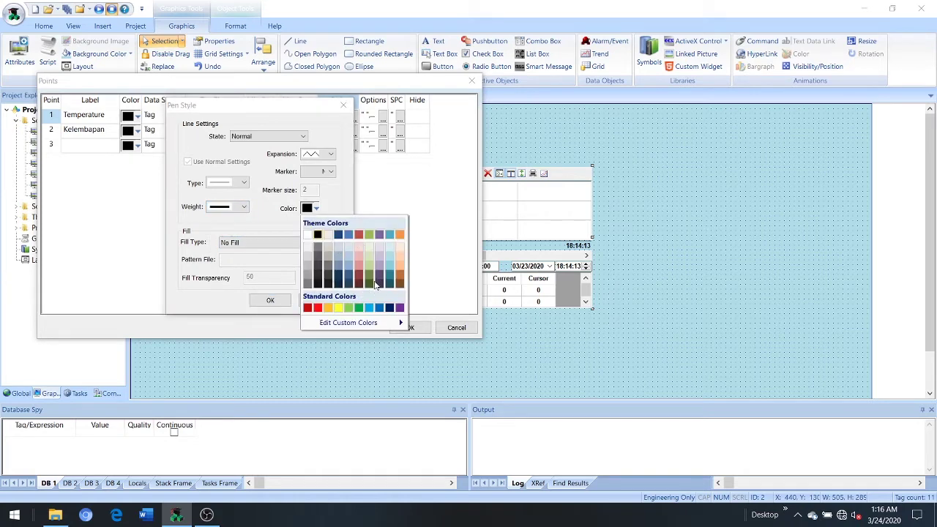
pyautogui.click(319, 308)
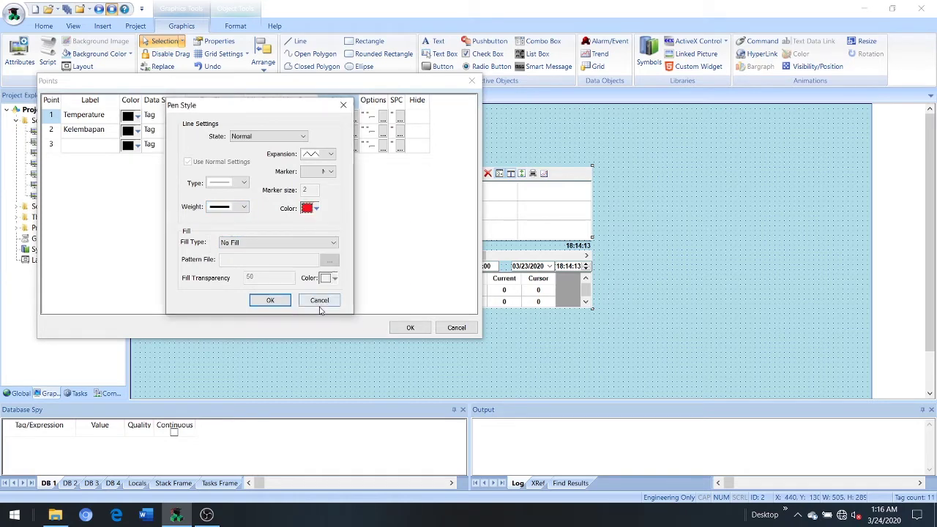
pyautogui.click(286, 243)
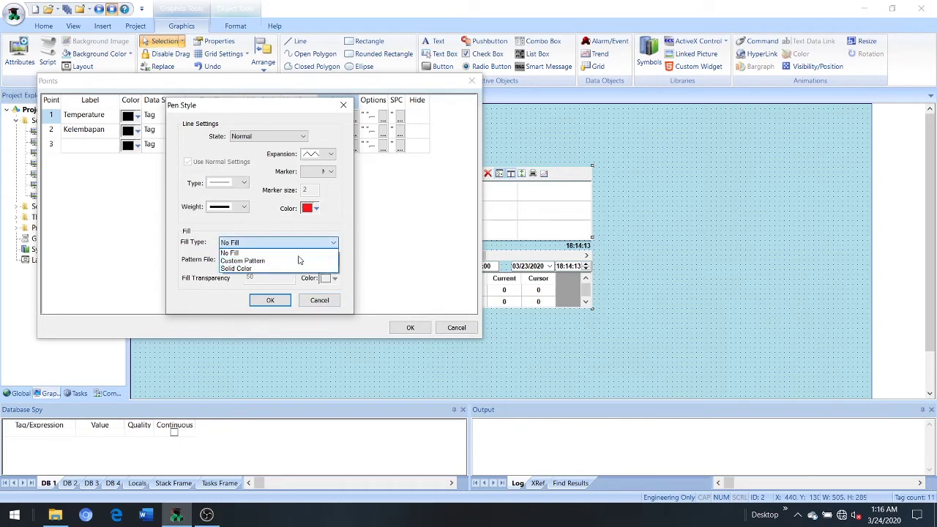
pyautogui.click(307, 246)
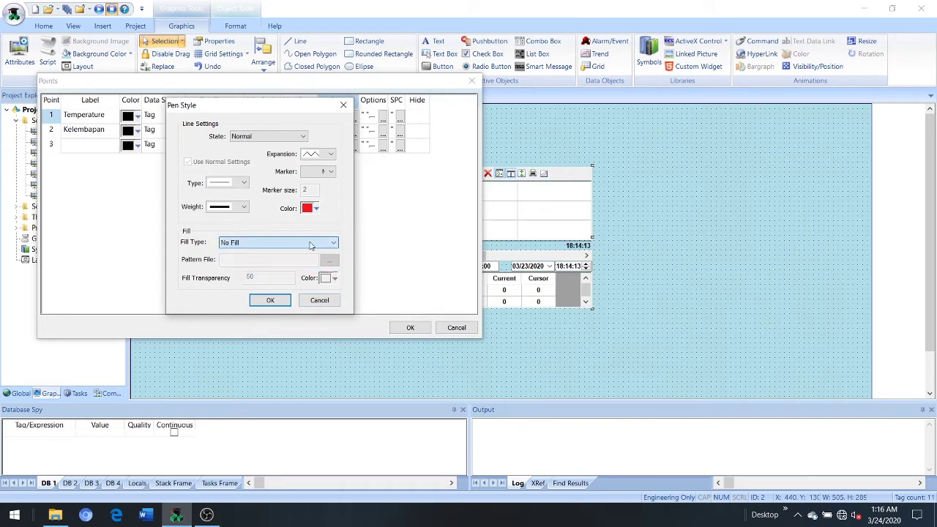
pyautogui.click(271, 301)
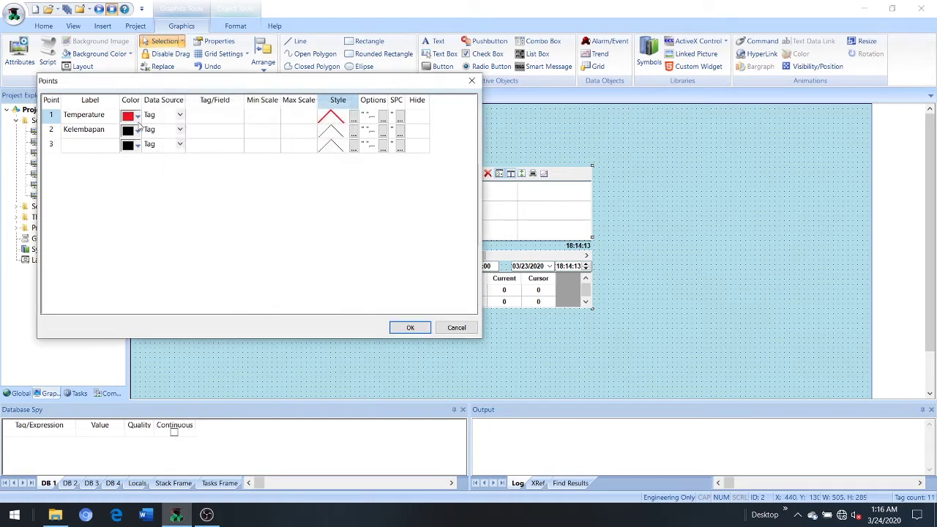
# Give the Kelembapan point a light blue solid pen with the thickest weight and apply the point settings
pyautogui.click(356, 135)
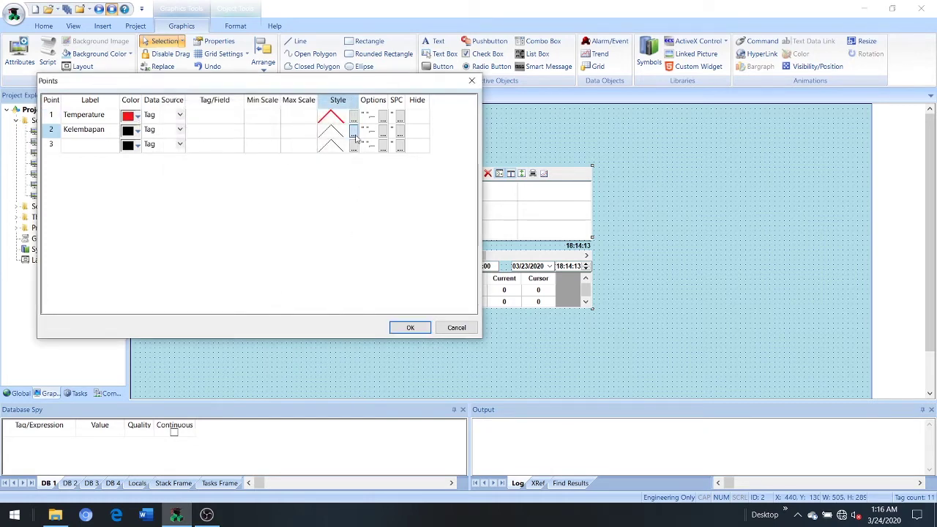
pyautogui.click(314, 209)
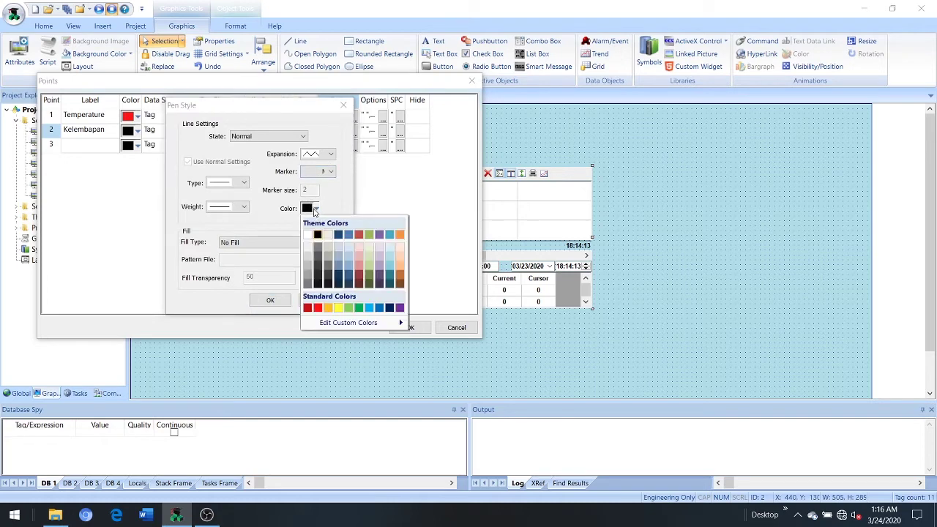
pyautogui.click(370, 307)
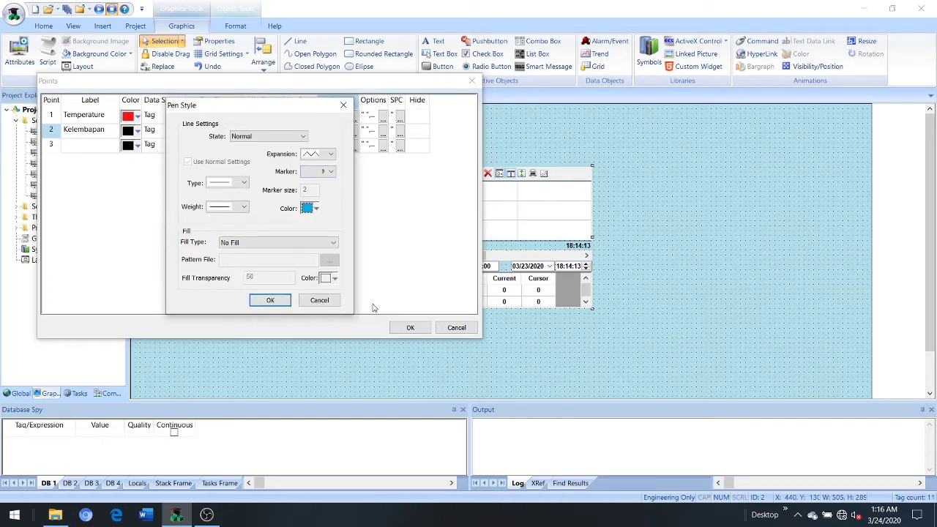
pyautogui.click(244, 183)
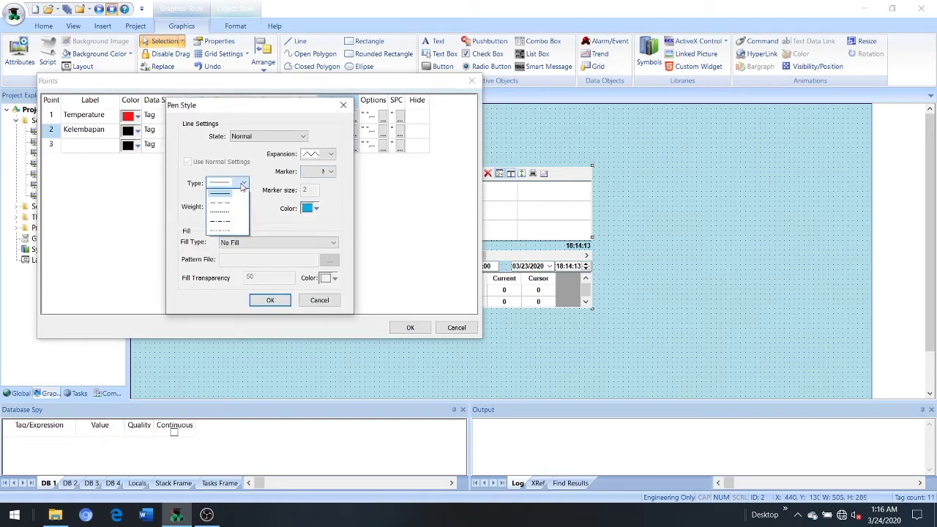
pyautogui.click(244, 183)
pyautogui.click(245, 207)
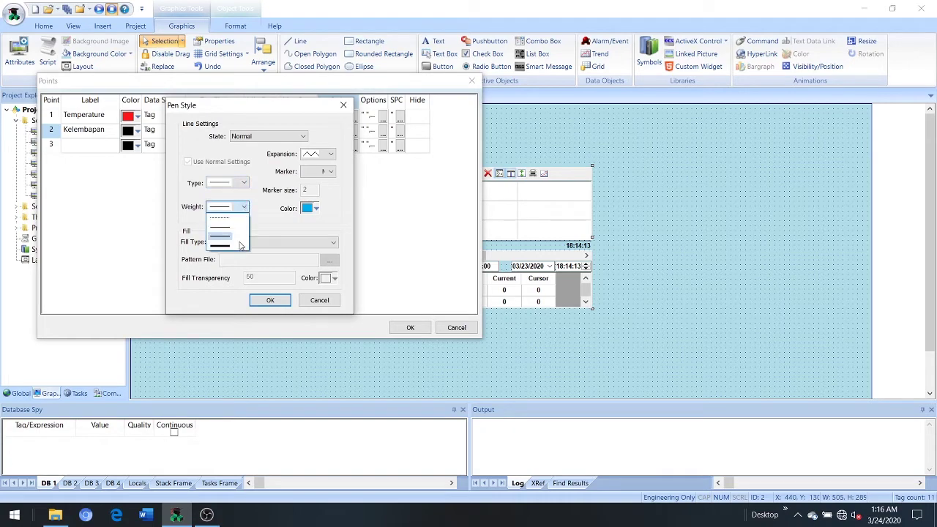
pyautogui.click(240, 245)
pyautogui.click(273, 303)
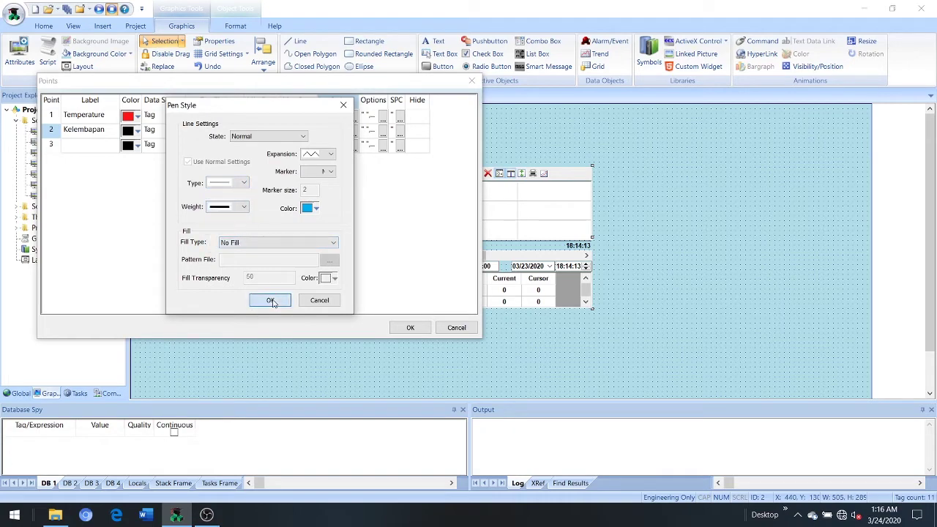
pyautogui.click(422, 328)
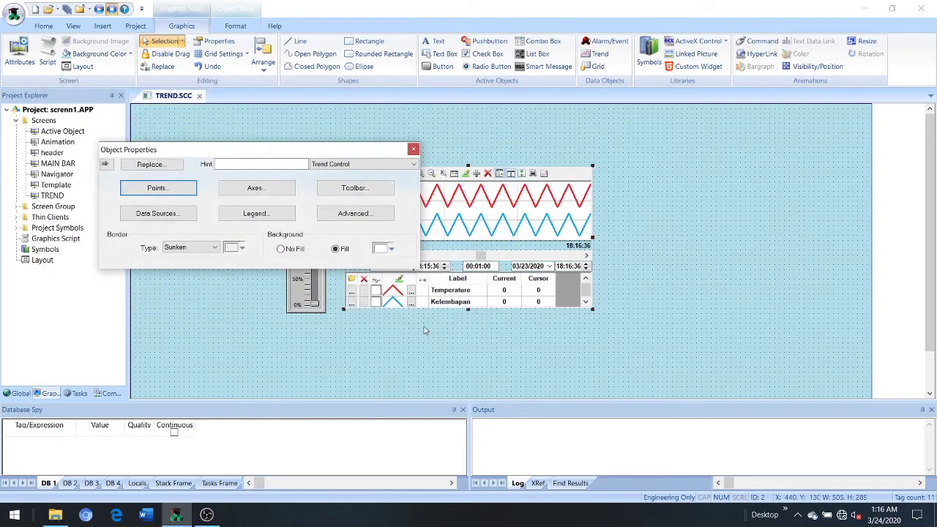
# Close the TREND screen with its changes saved and run the project
pyautogui.click(335, 333)
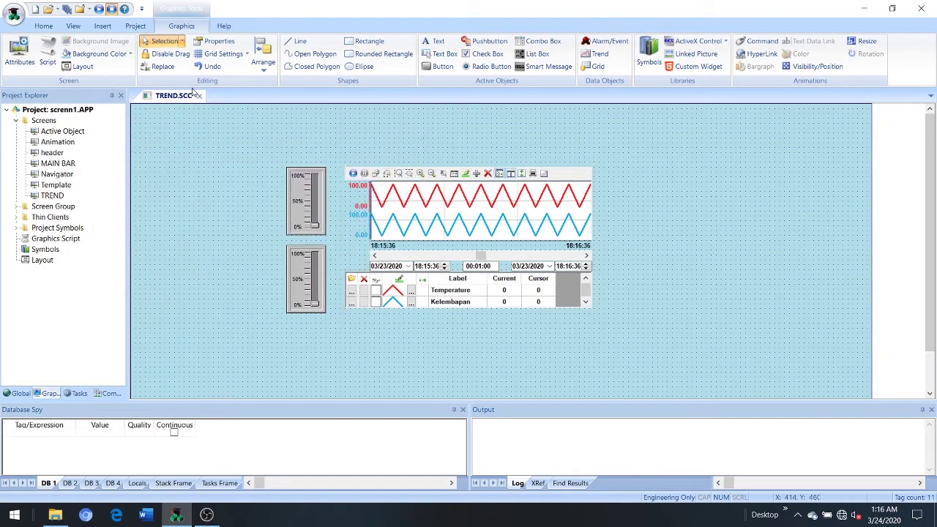
pyautogui.click(198, 95)
pyautogui.click(418, 299)
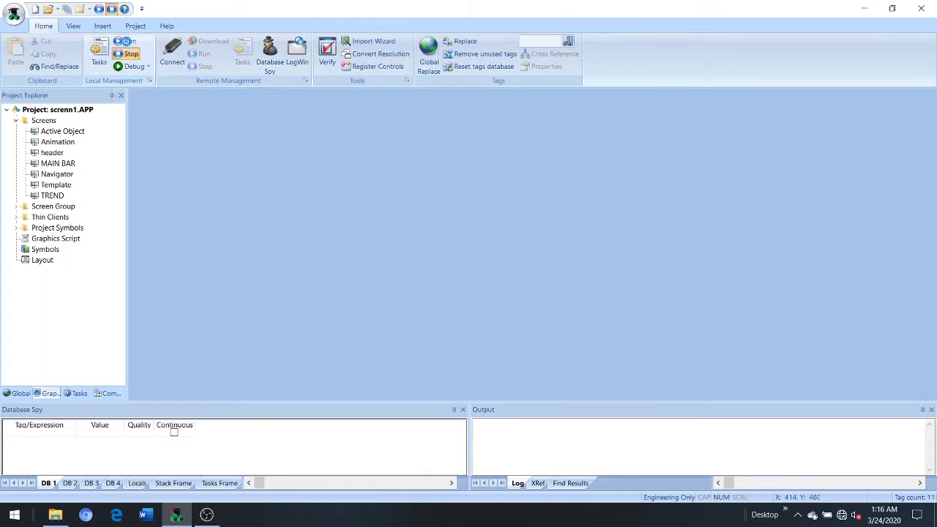
pyautogui.click(126, 41)
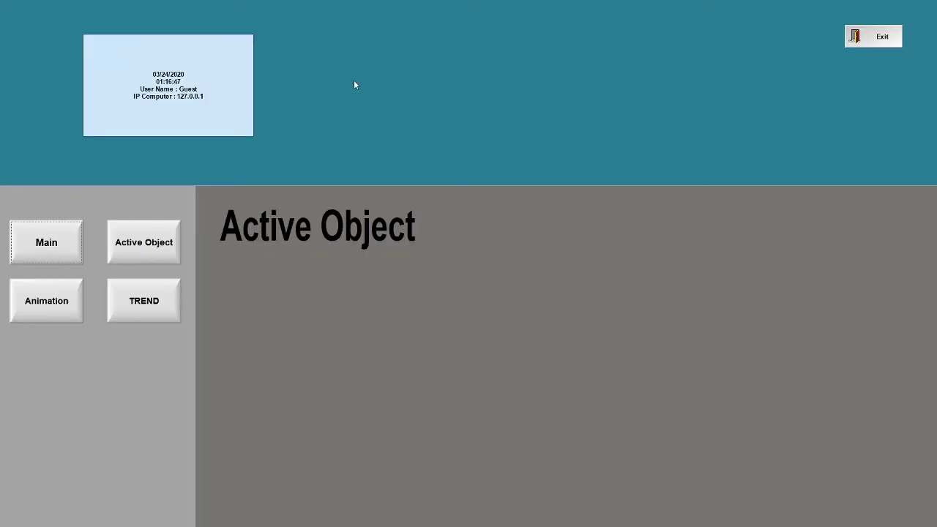
# Raise the Temperature slider to 49 and the Kelembapan slider to 46 on the running TREND screen, and reopen it via Active Object
pyautogui.click(159, 301)
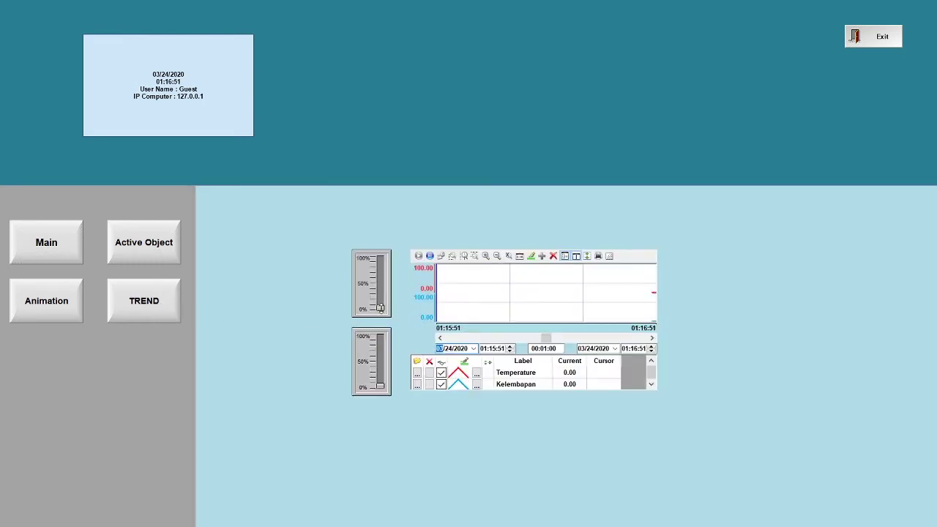
pyautogui.moveTo(380, 308); pyautogui.dragTo(380, 285)
pyautogui.moveTo(380, 387); pyautogui.dragTo(380, 362)
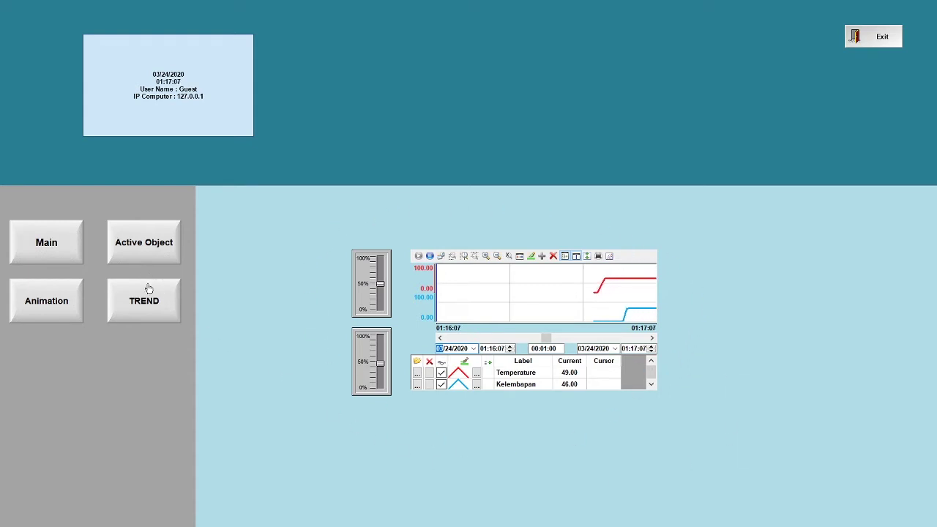
pyautogui.click(157, 254)
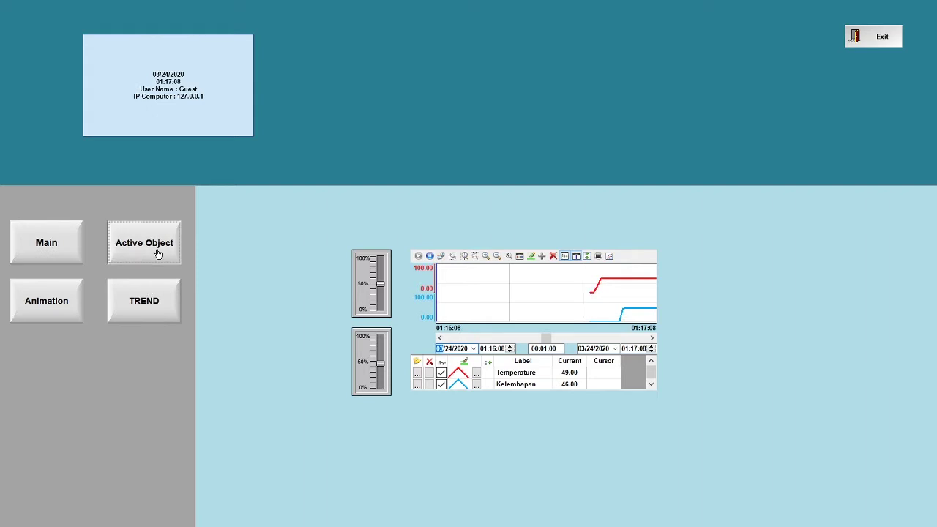
pyautogui.click(163, 300)
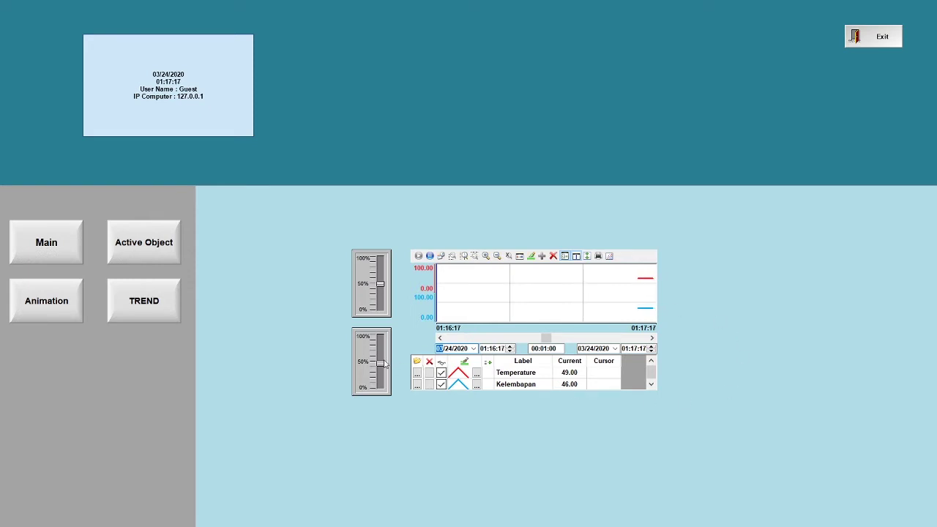
# Lower both sliders on the TREND screen to 0% and exit the running application
pyautogui.moveTo(380, 364); pyautogui.dragTo(379, 386)
pyautogui.moveTo(379, 283); pyautogui.dragTo(380, 309)
pyautogui.click(873, 40)
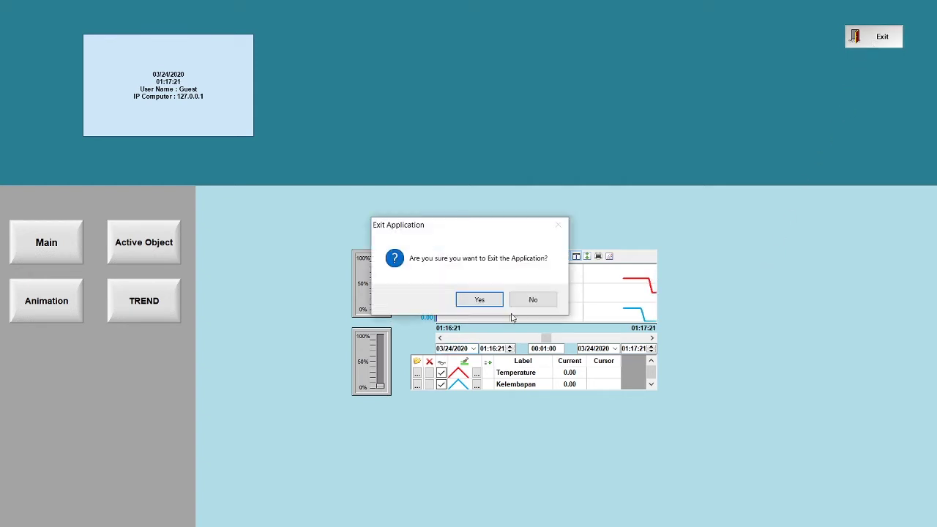
pyautogui.click(482, 298)
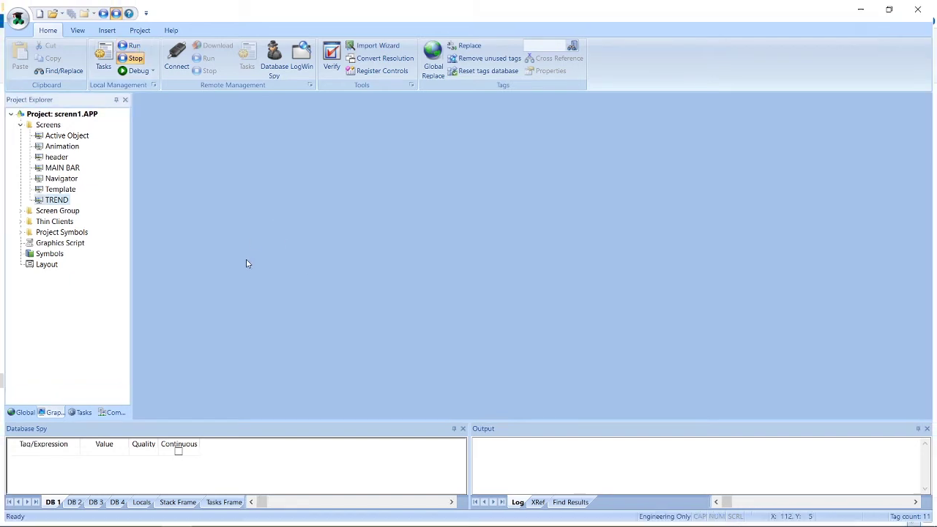
# Insert a new Trend task worksheet and keep its history format at Proprietary
pyautogui.click(84, 413)
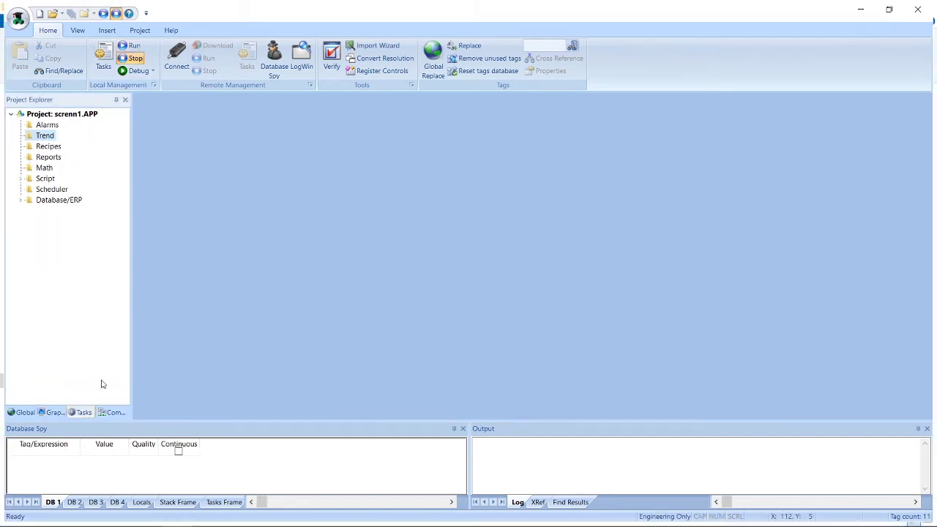
pyautogui.rightClick(46, 137)
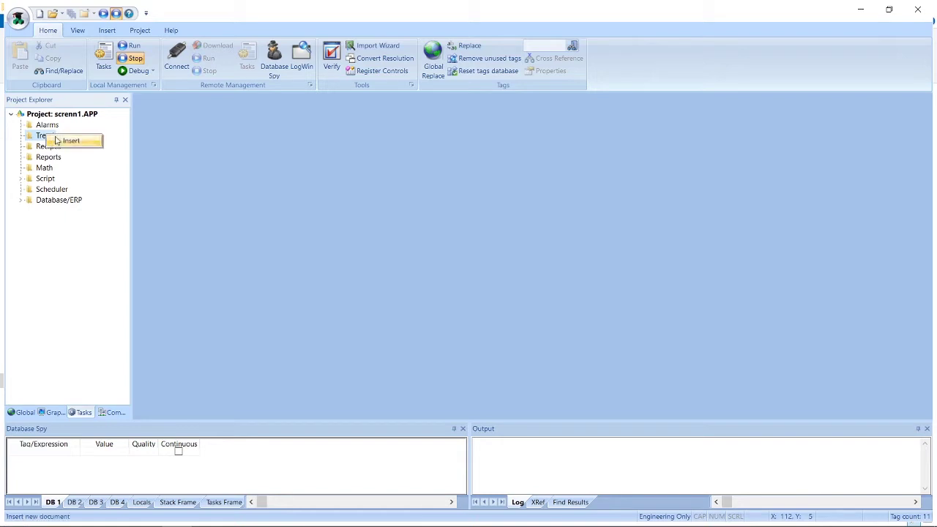
pyautogui.click(63, 143)
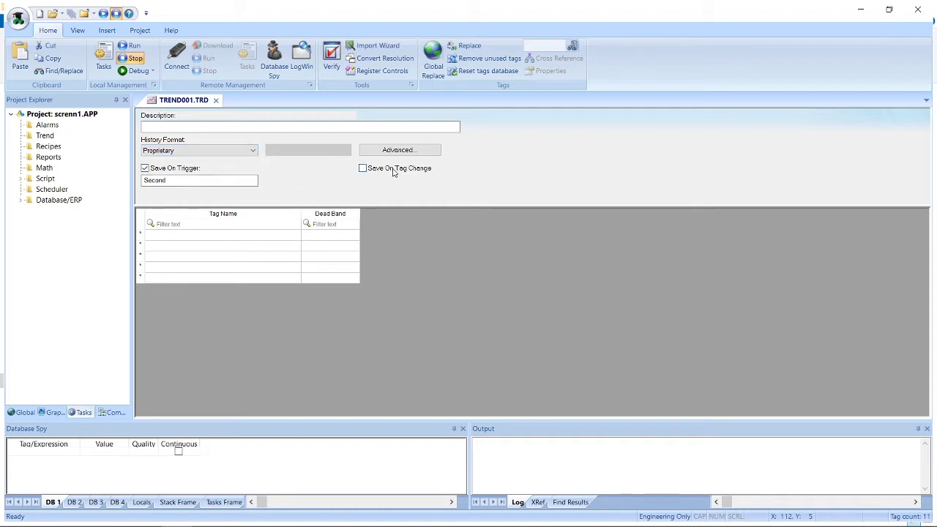
pyautogui.click(216, 154)
pyautogui.click(228, 152)
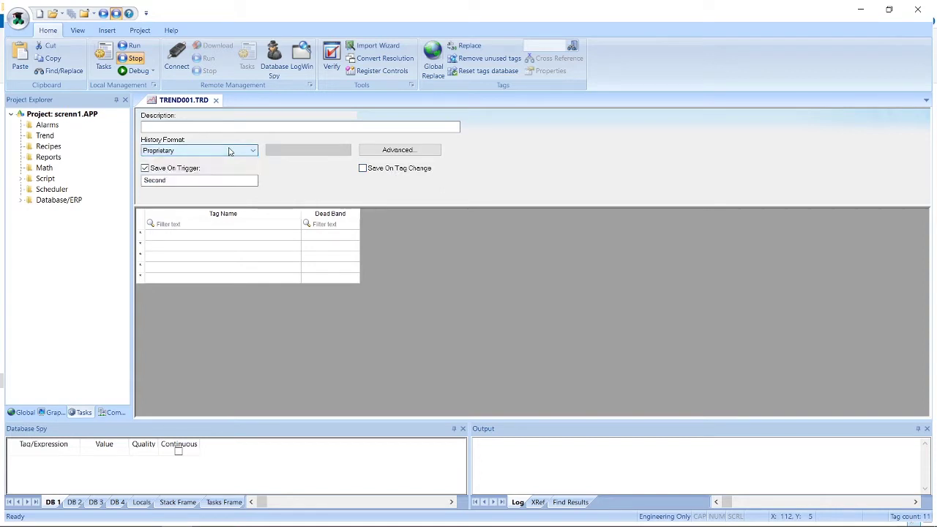
# Add the TEMPERATURE and KELEMBAPAN project tags to the first two rows of the trend worksheet
pyautogui.doubleClick(233, 236)
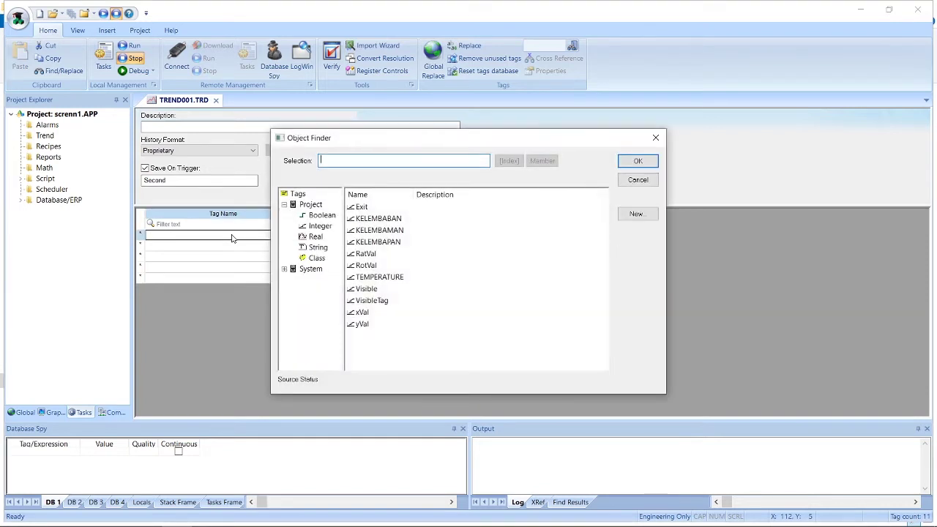
pyautogui.doubleClick(395, 279)
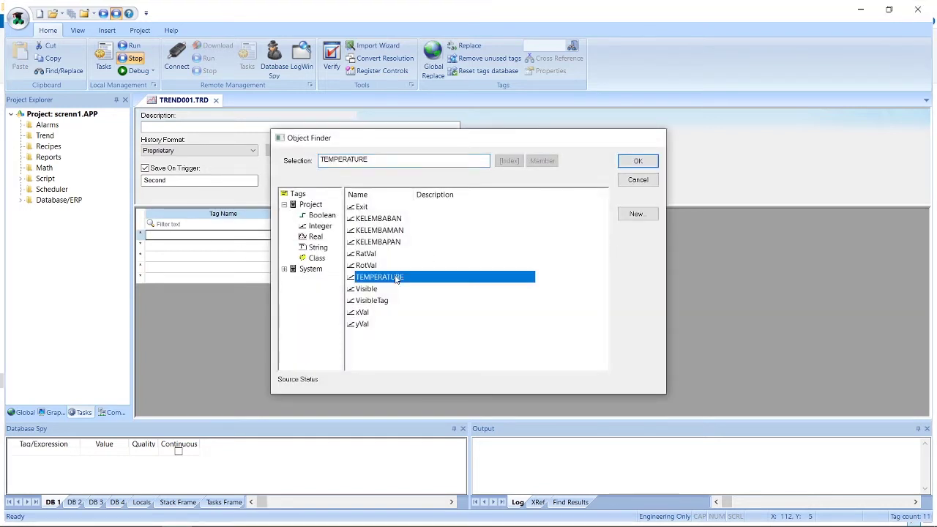
pyautogui.click(242, 245)
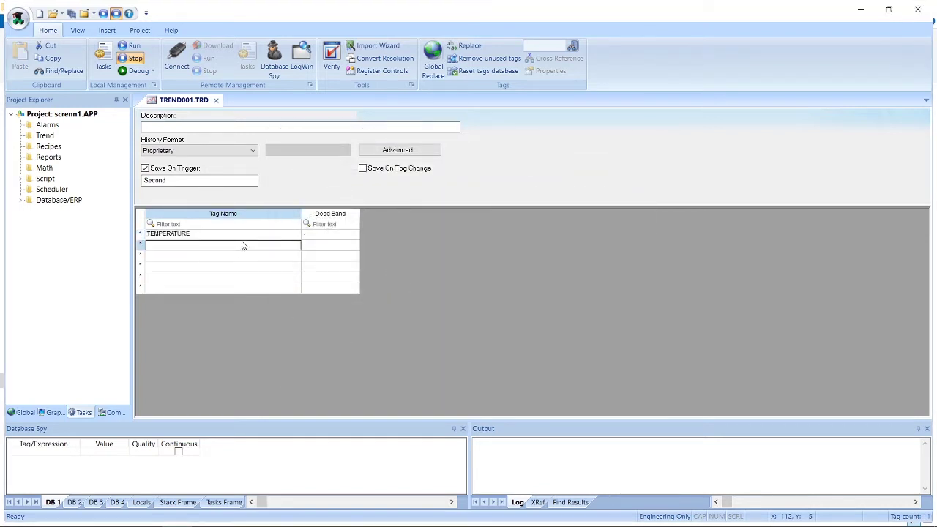
pyautogui.doubleClick(252, 249)
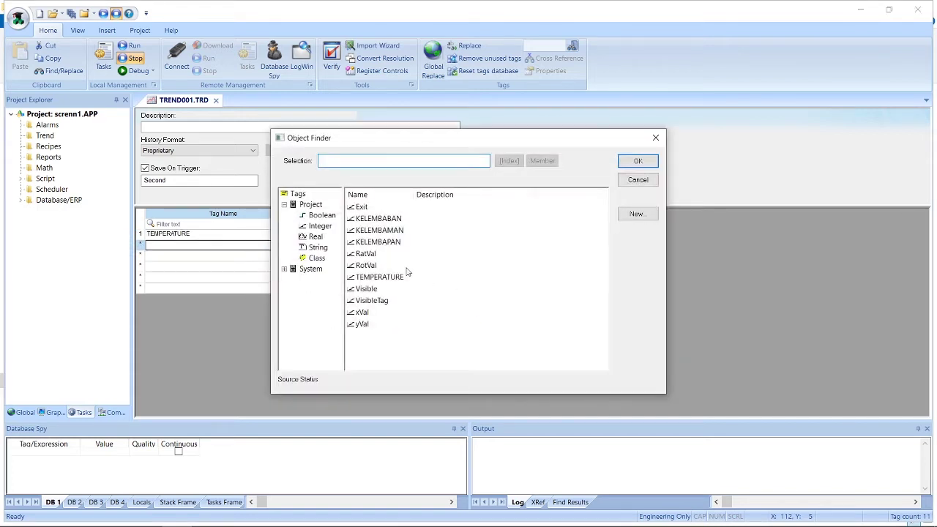
pyautogui.doubleClick(395, 242)
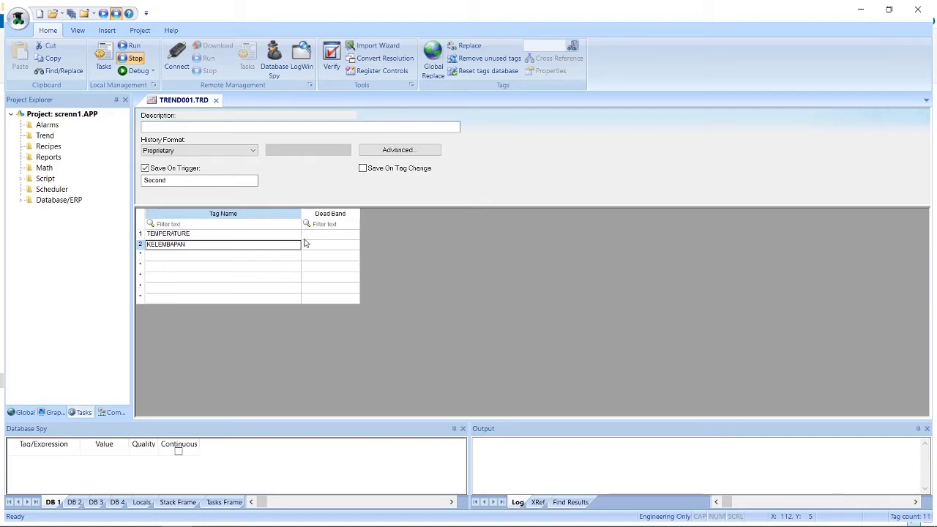
# Check the contents of the project's Hst folder in File Explorer and return to Indusoft Web Studio
pyautogui.hotkey('alt', 'Tab')
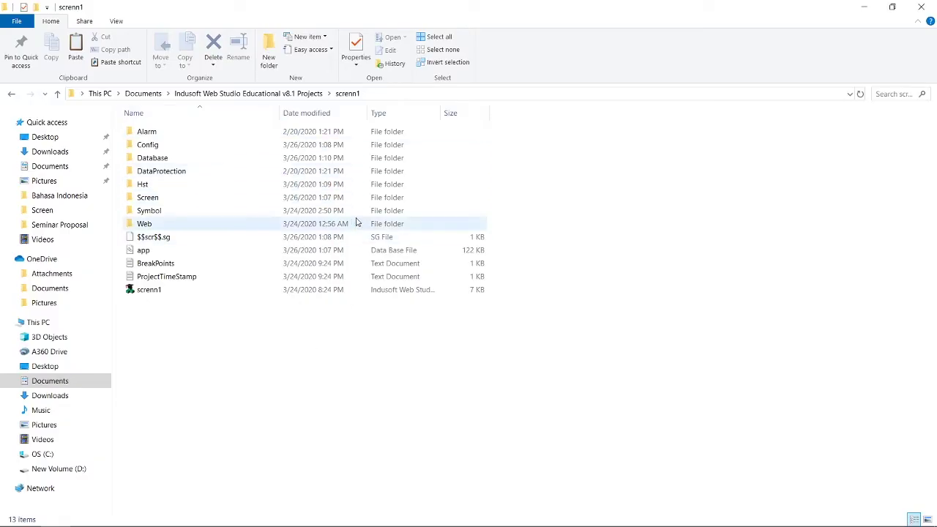
pyautogui.doubleClick(256, 186)
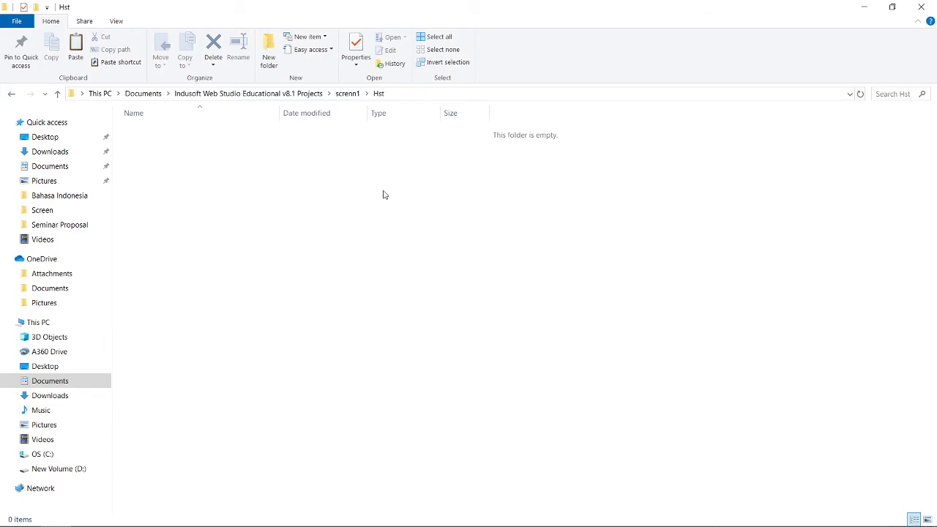
pyautogui.hotkey('alt', 'Tab')
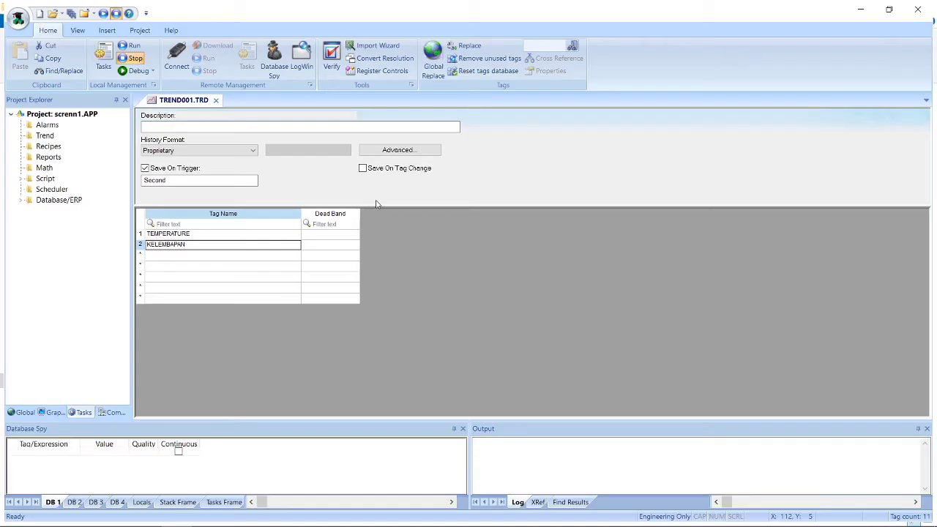
# Close the trend worksheet, saving its changes as worksheet number 1
pyautogui.click(217, 101)
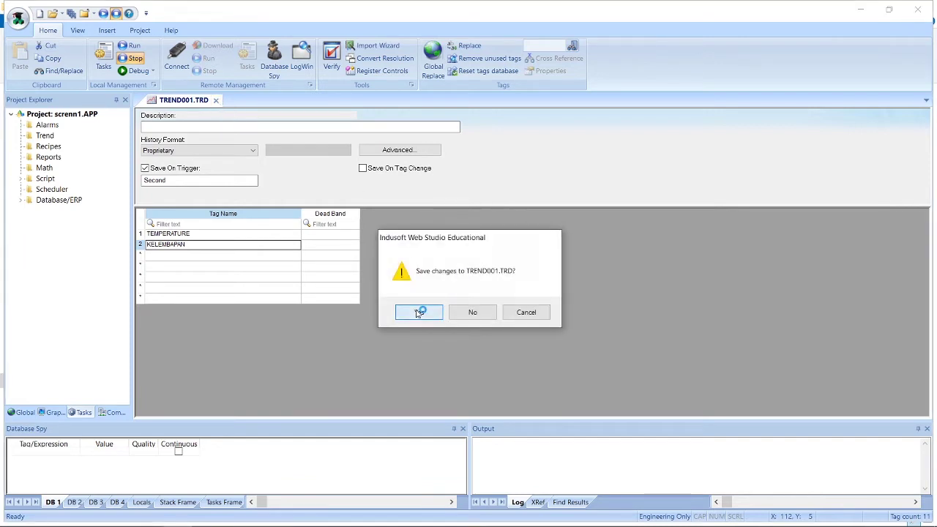
pyautogui.click(419, 312)
pyautogui.write('1')
pyautogui.click(438, 284)
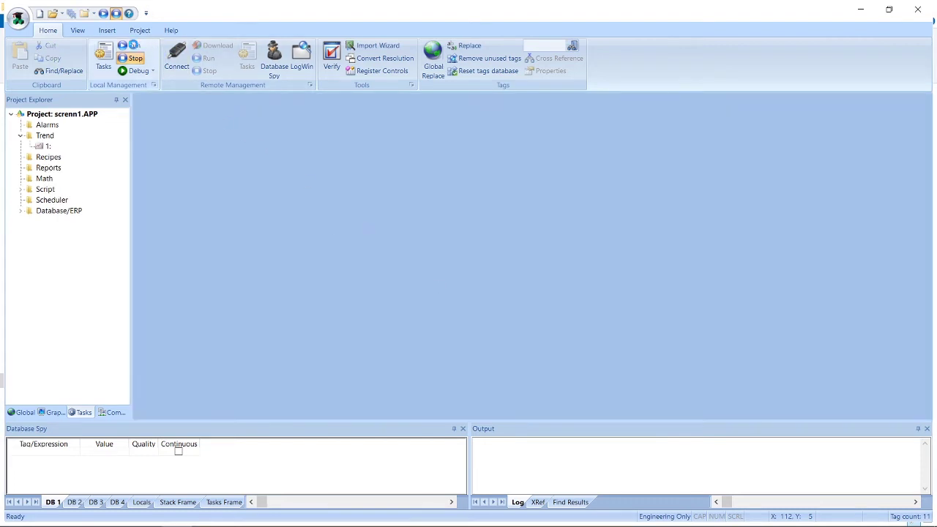
# Run the project and raise the Temperature and Kelembapan sliders on the TREND screen to about 39 each
pyautogui.click(134, 45)
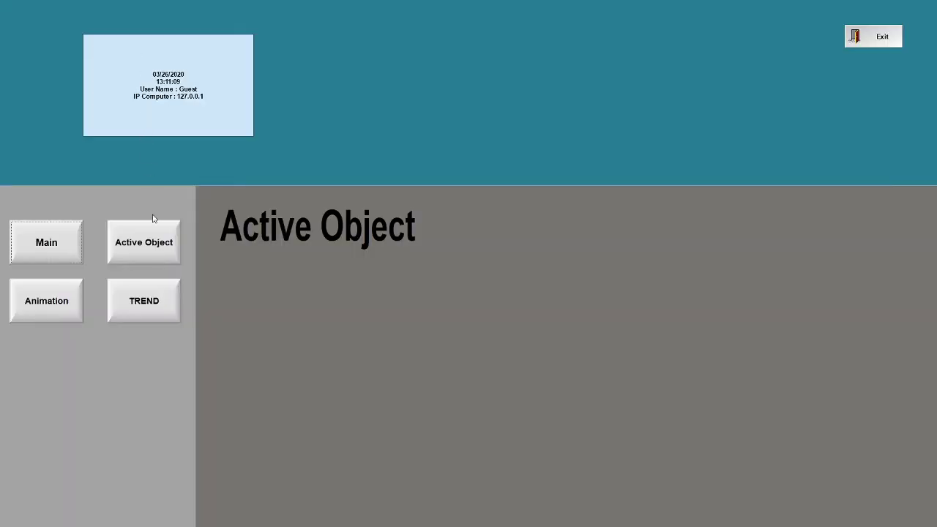
pyautogui.click(163, 301)
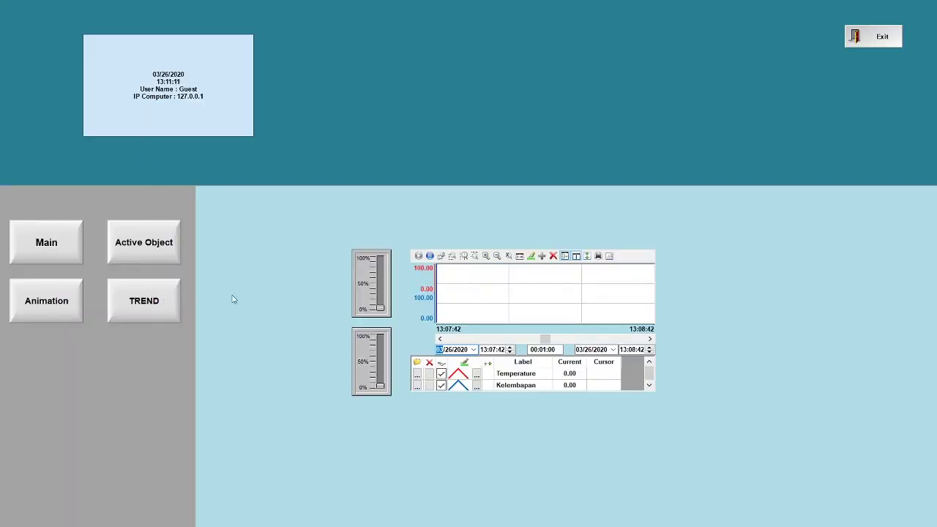
pyautogui.moveTo(380, 308); pyautogui.dragTo(379, 289)
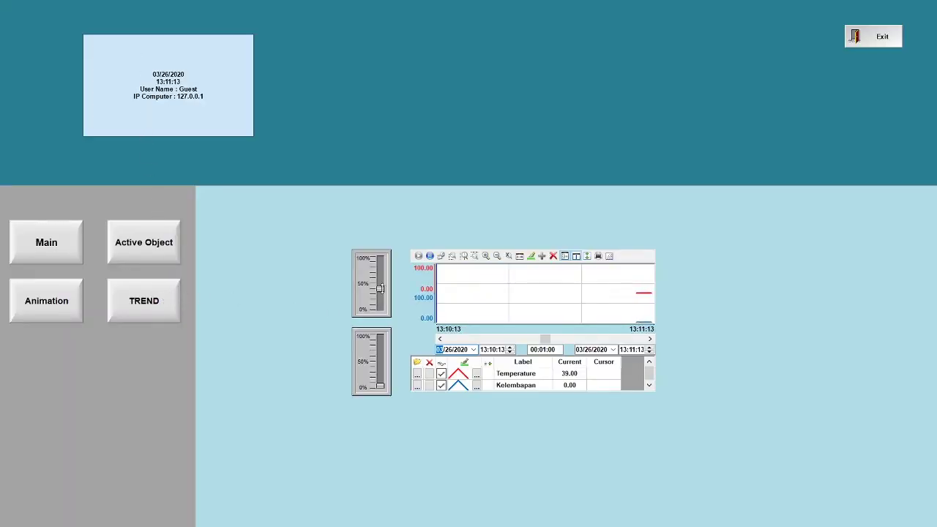
pyautogui.moveTo(380, 386); pyautogui.dragTo(380, 366)
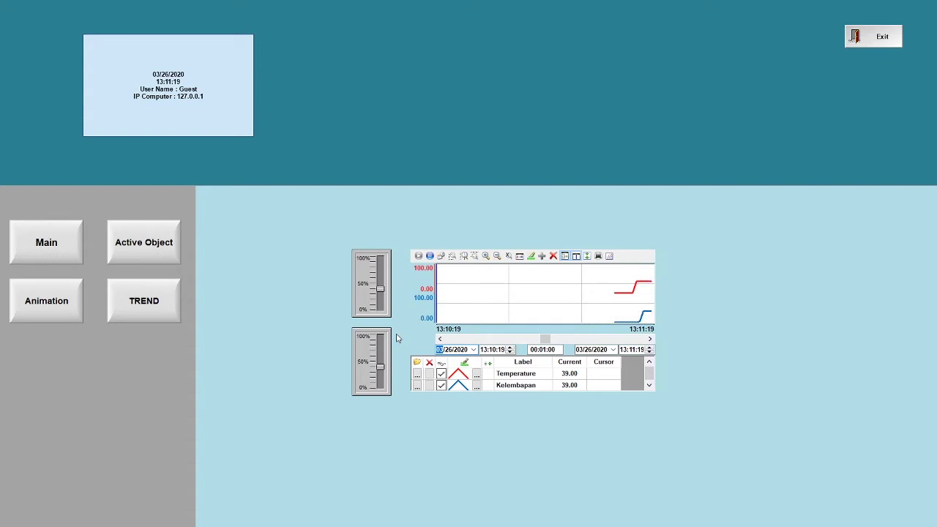
# Lower the Temperature slider to about 23 and the Kelembapan slider to about 19, revisiting the TREND screen via Active Object and Animation
pyautogui.click(165, 253)
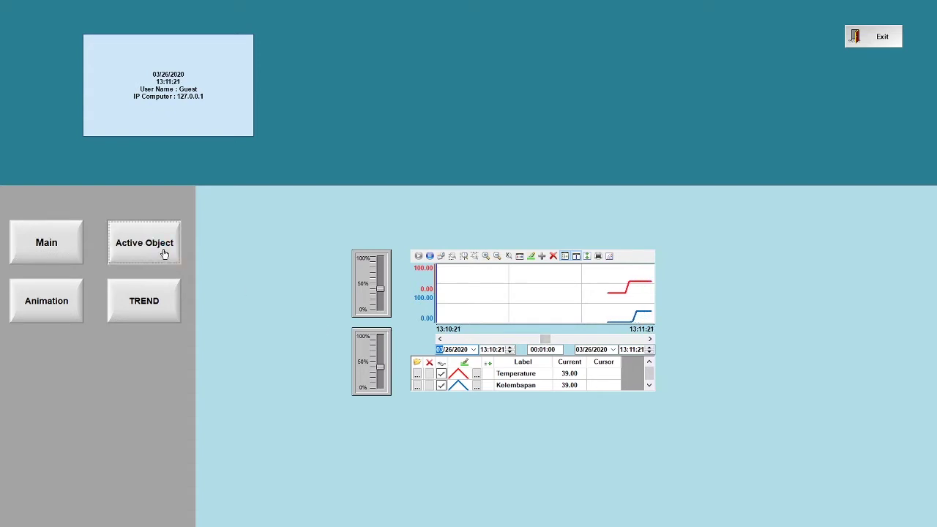
pyautogui.click(169, 292)
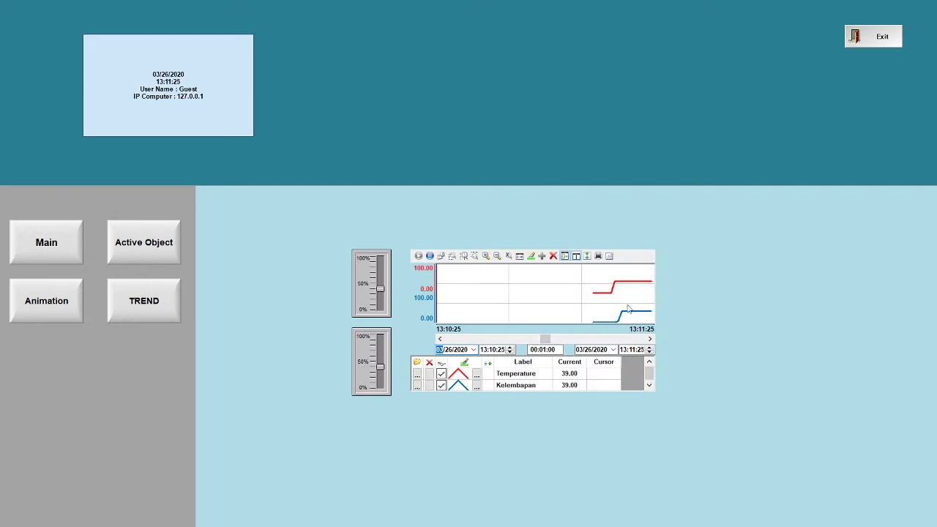
pyautogui.moveTo(381, 291); pyautogui.dragTo(381, 298)
pyautogui.moveTo(381, 366); pyautogui.dragTo(381, 376)
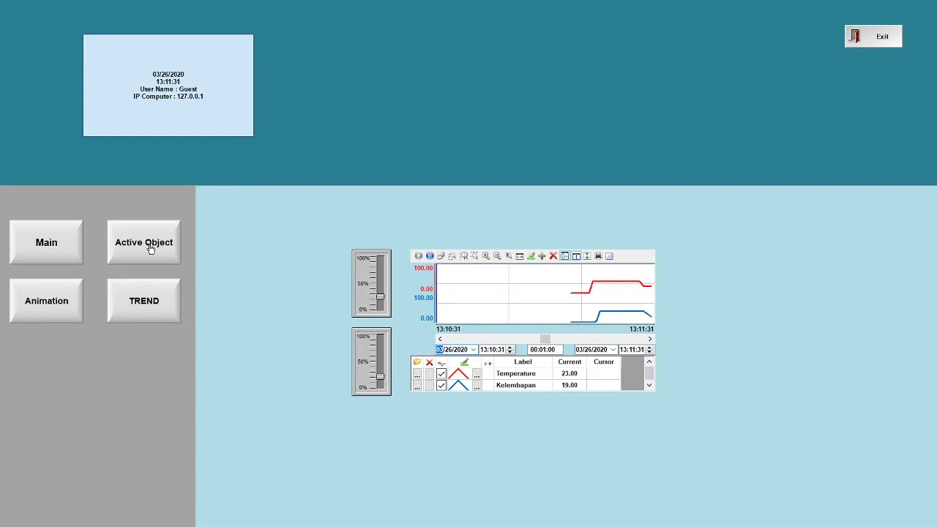
pyautogui.click(59, 301)
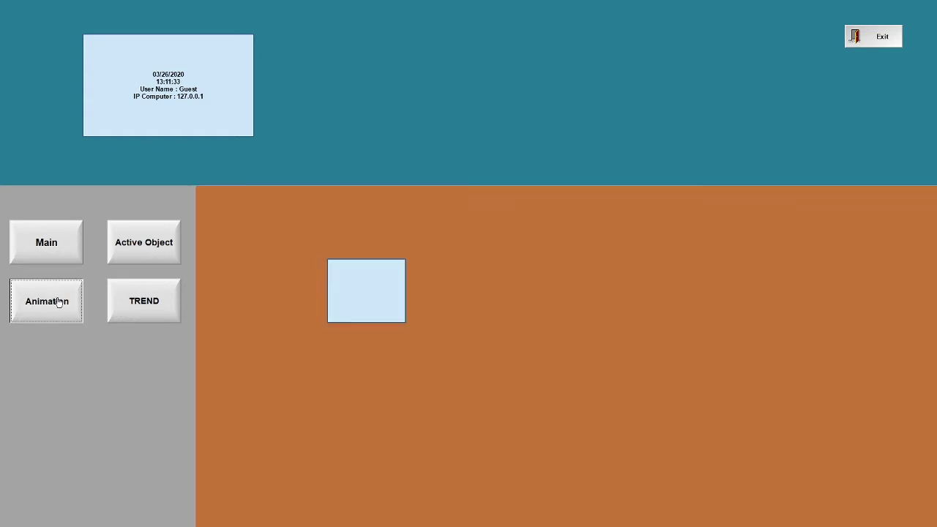
pyautogui.click(159, 312)
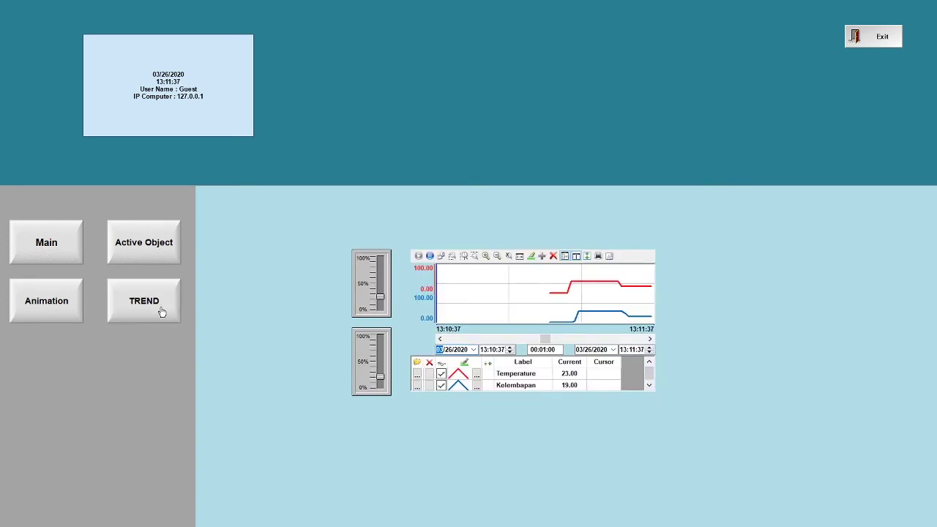
# Lower both sliders on the TREND screen to 0 and exit the running application
pyautogui.moveTo(379, 297); pyautogui.dragTo(380, 330)
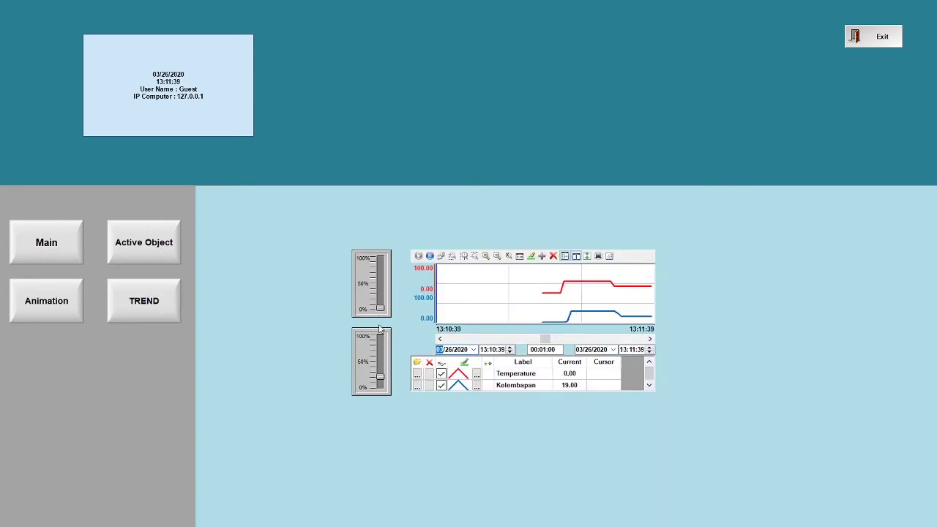
pyautogui.moveTo(380, 376); pyautogui.dragTo(380, 388)
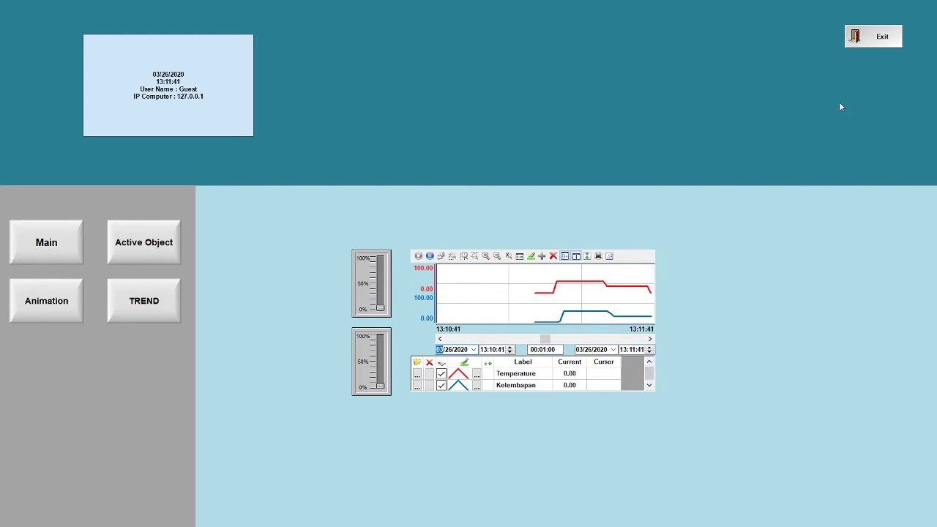
pyautogui.click(873, 36)
pyautogui.click(476, 315)
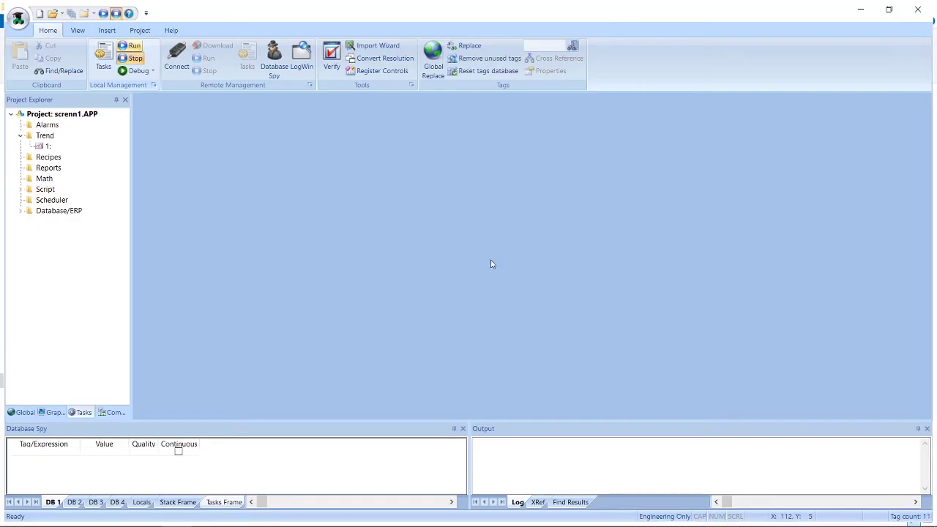
# Switch to File Explorer and inspect the 01200326.hst history file in the project's Hst folder
pyautogui.hotkey('alt', 'Tab')
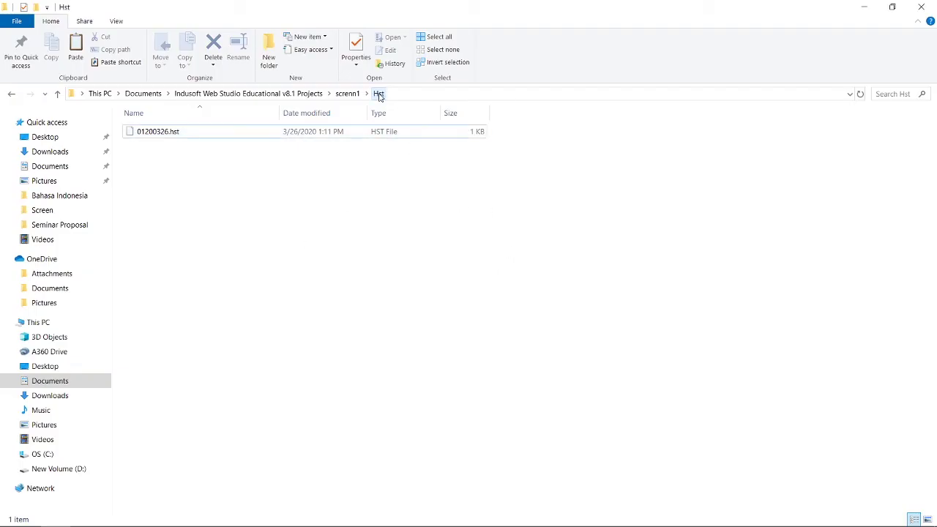
pyautogui.click(176, 133)
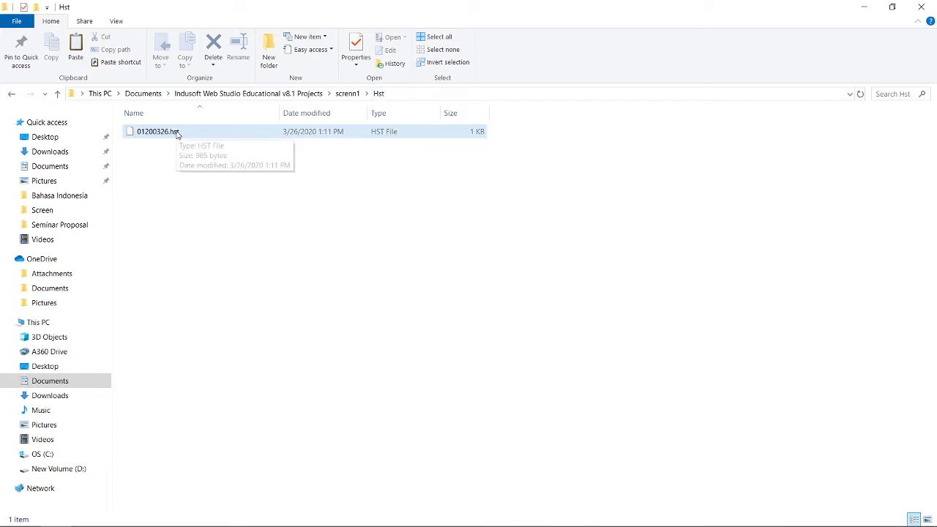
pyautogui.click(207, 147)
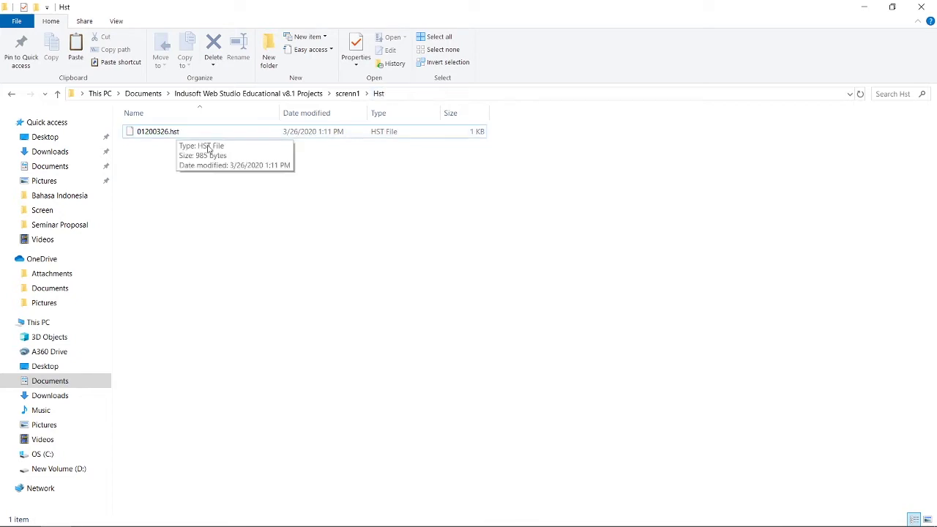
pyautogui.click(148, 133)
pyautogui.rightClick(150, 131)
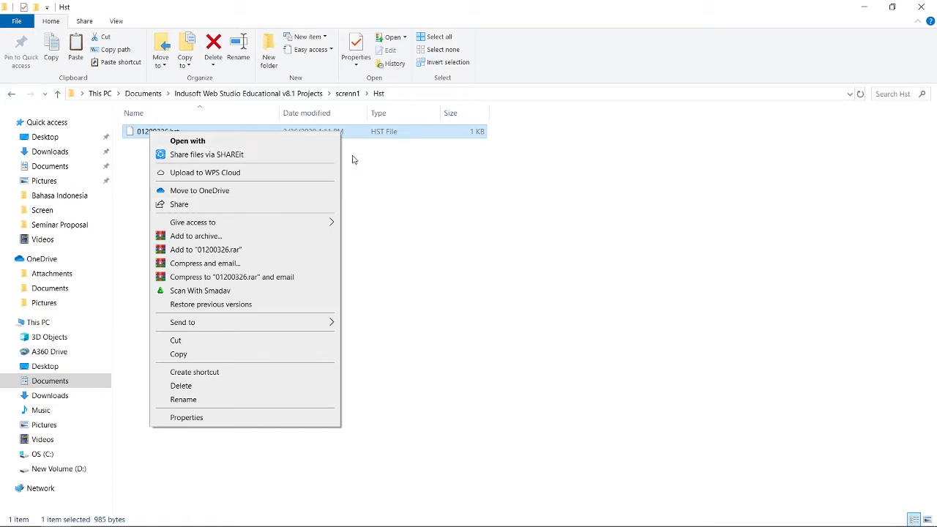
pyautogui.click(385, 158)
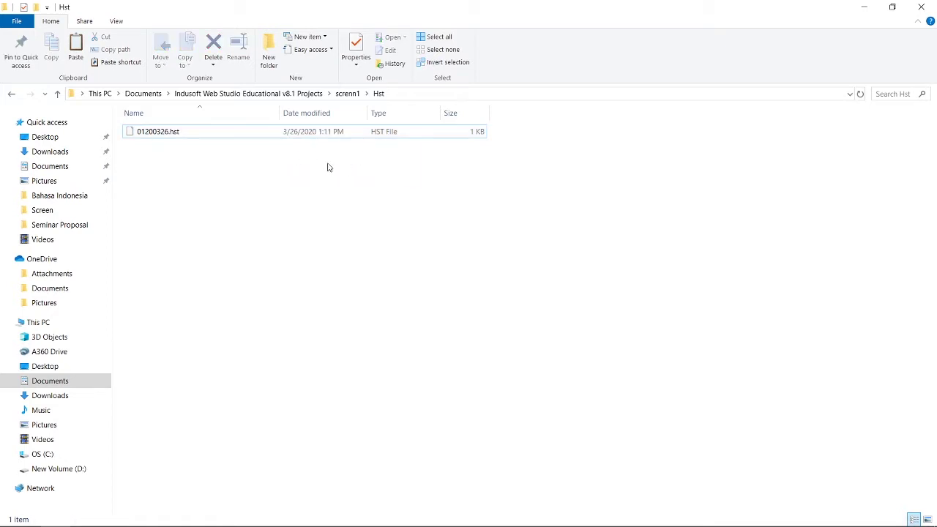
# Open the Bin folder of Indusoft Web Studio Educational v8.1 under Program Files (x86) on drive C
pyautogui.click(44, 454)
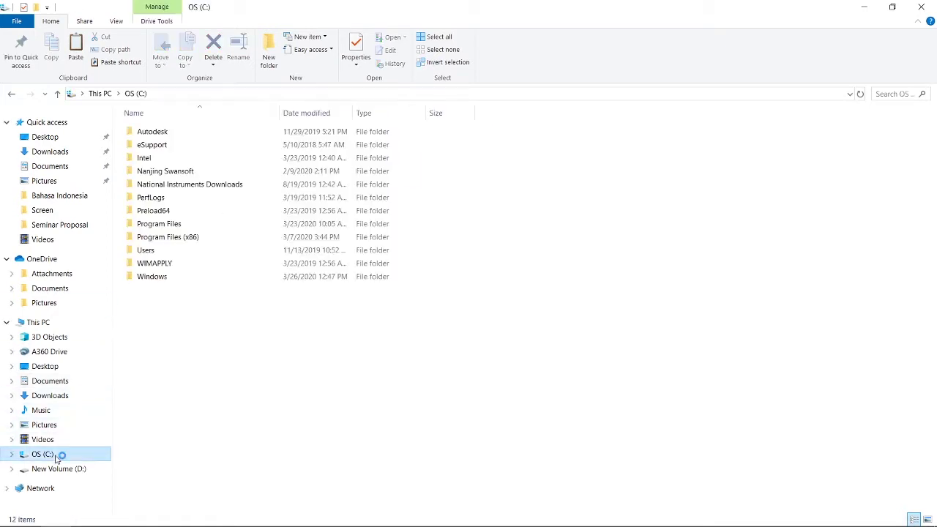
pyautogui.doubleClick(188, 236)
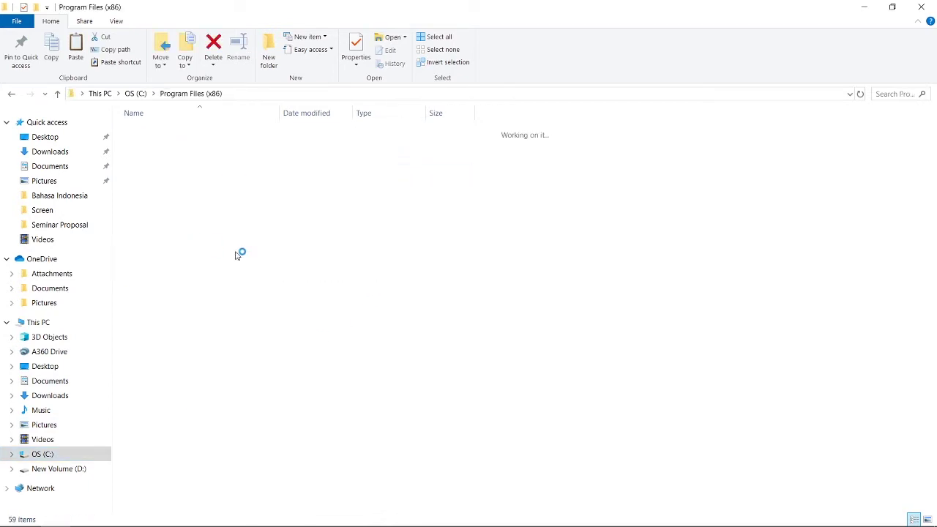
pyautogui.click(197, 344)
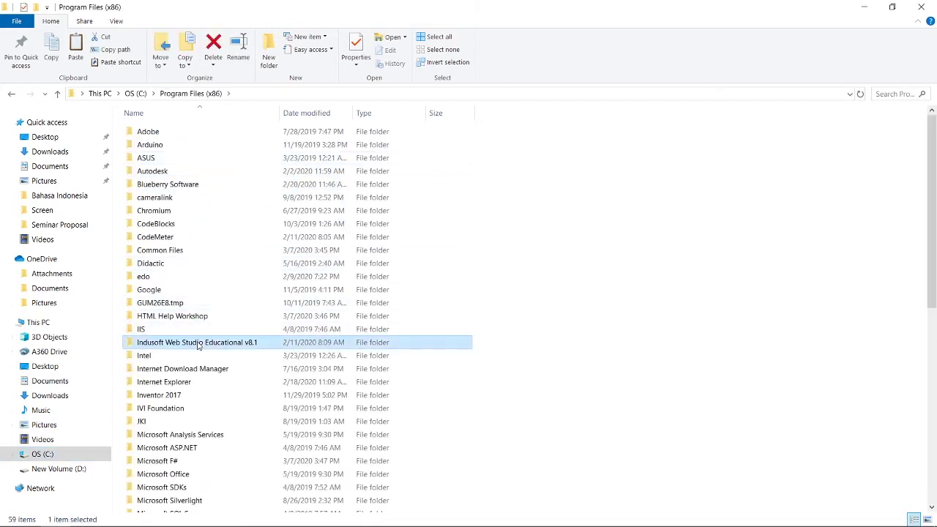
pyautogui.doubleClick(198, 344)
pyautogui.doubleClick(355, 132)
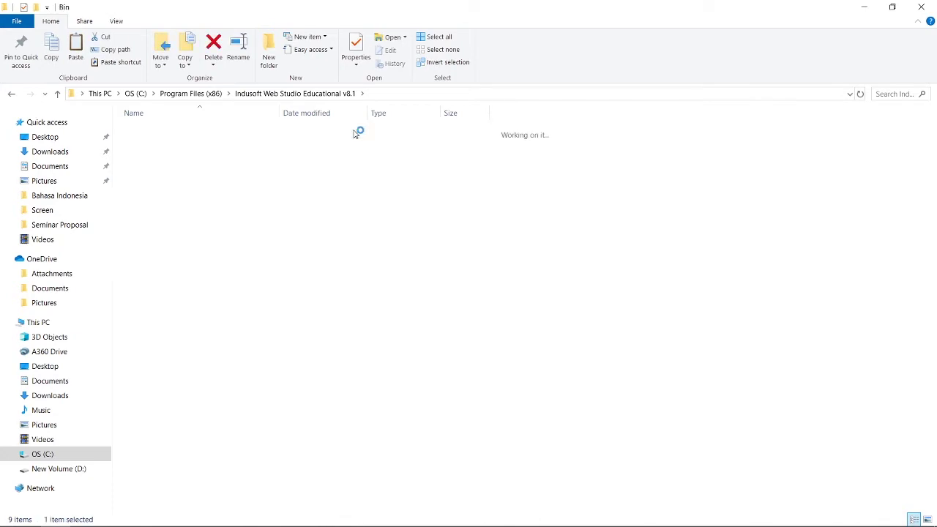
# Find the HST2TXT application in the Bin folder and copy it
pyautogui.scroll(-10, 278, 166)
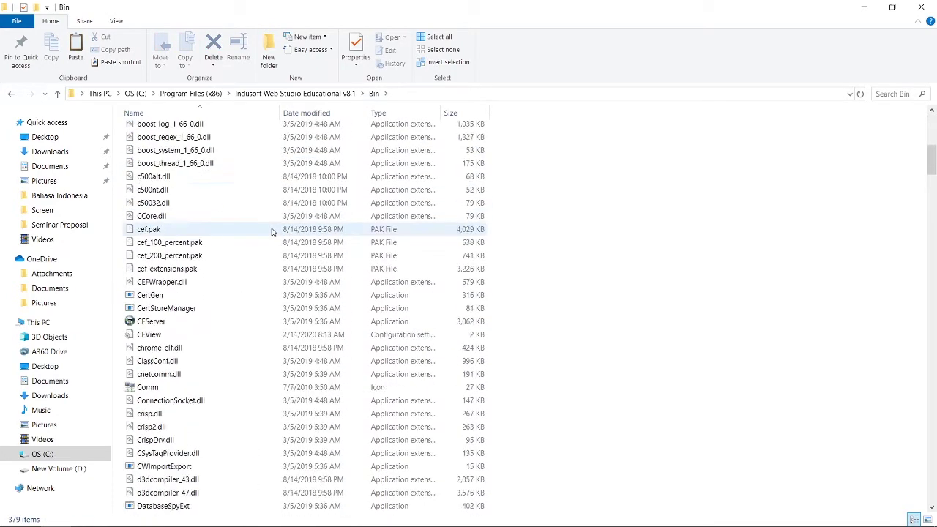
pyautogui.scroll(-20, 271, 232)
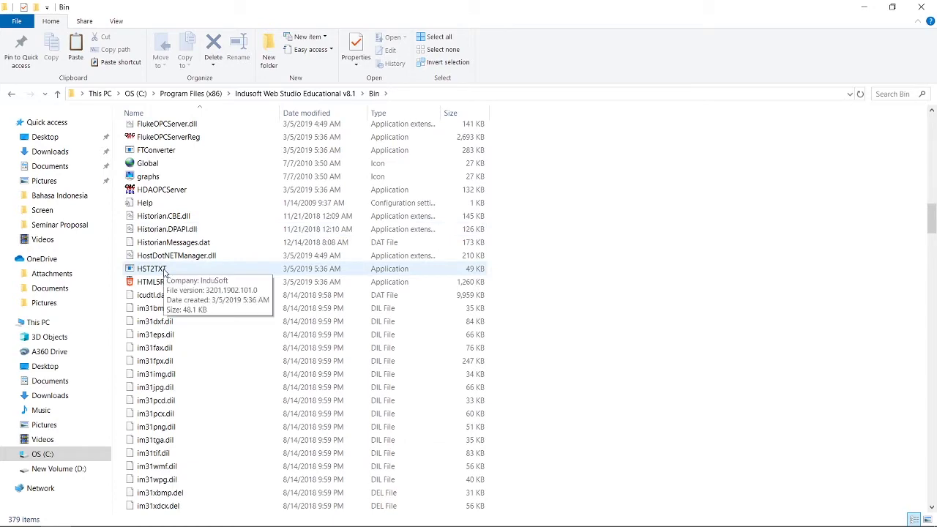
pyautogui.click(165, 270)
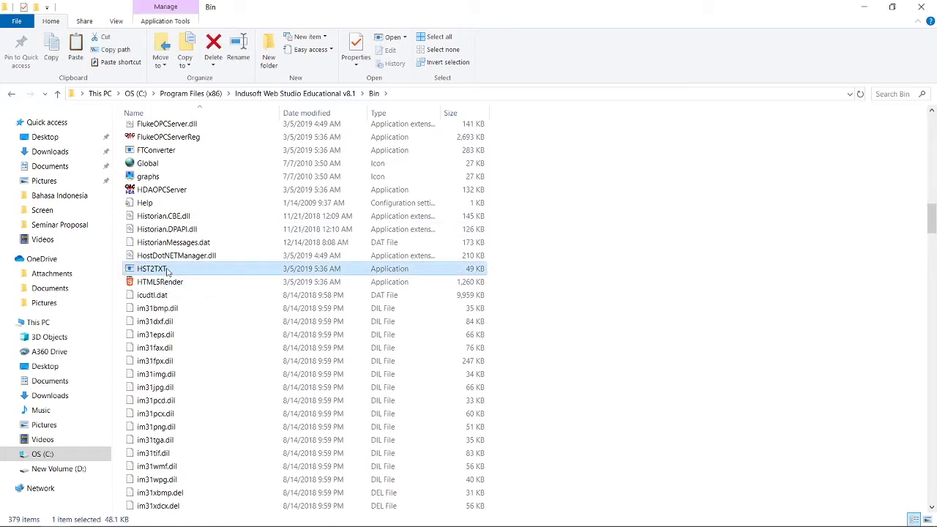
pyautogui.rightClick(166, 271)
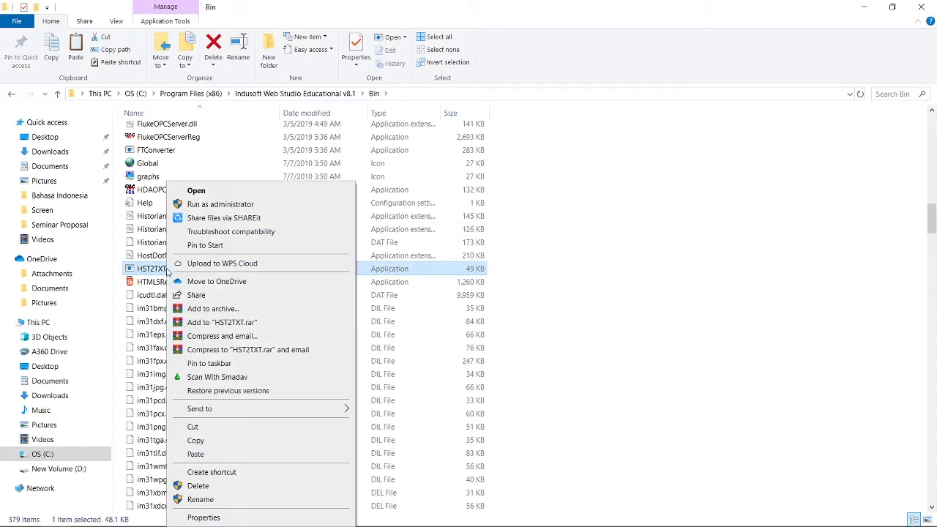
pyautogui.click(202, 442)
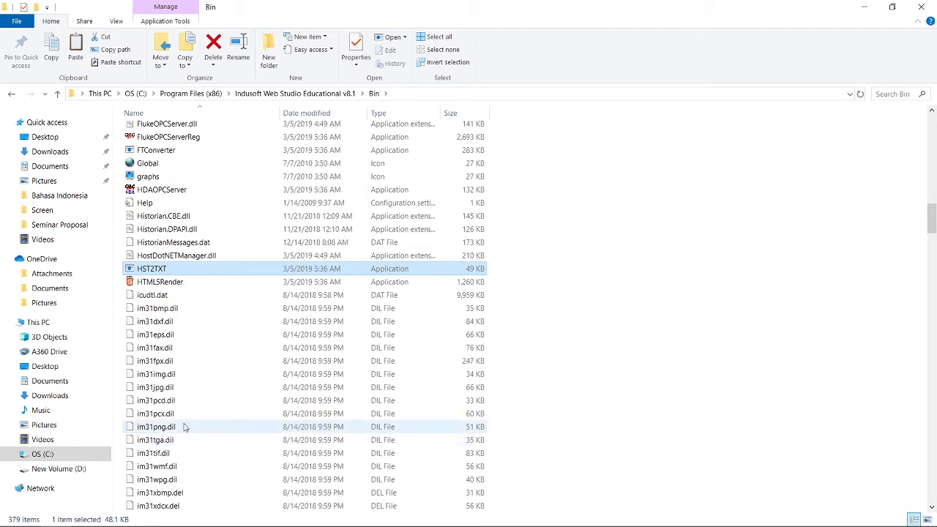
# Paste the HST2TXT application into the Hst folder of the screnn1 project
pyautogui.click(42, 210)
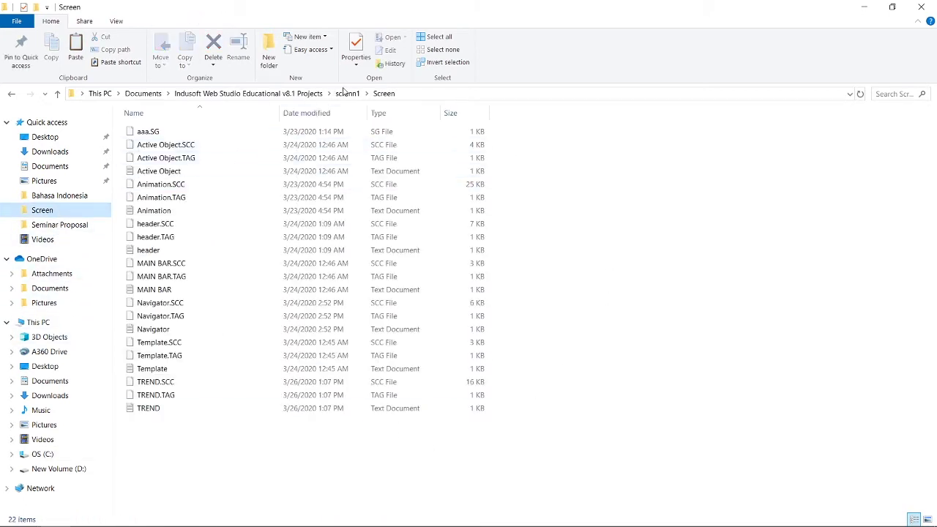
pyautogui.click(347, 93)
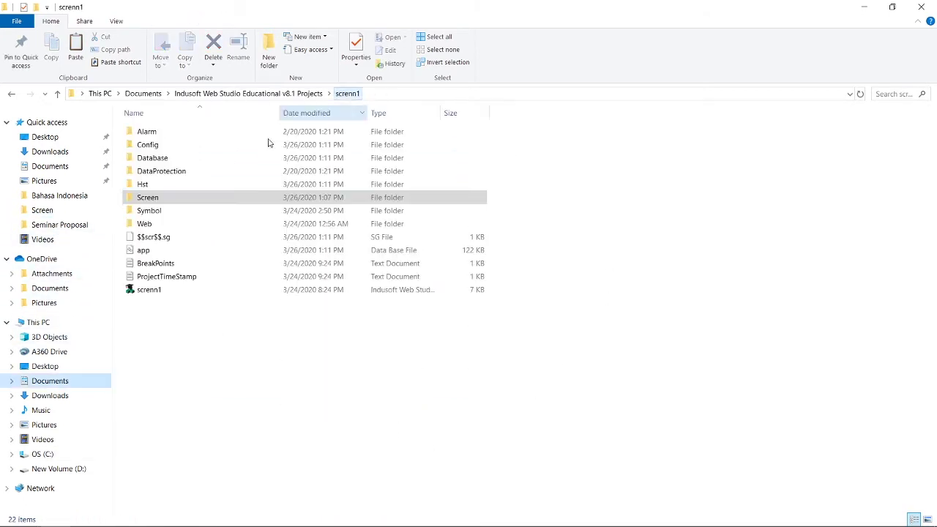
pyautogui.doubleClick(152, 185)
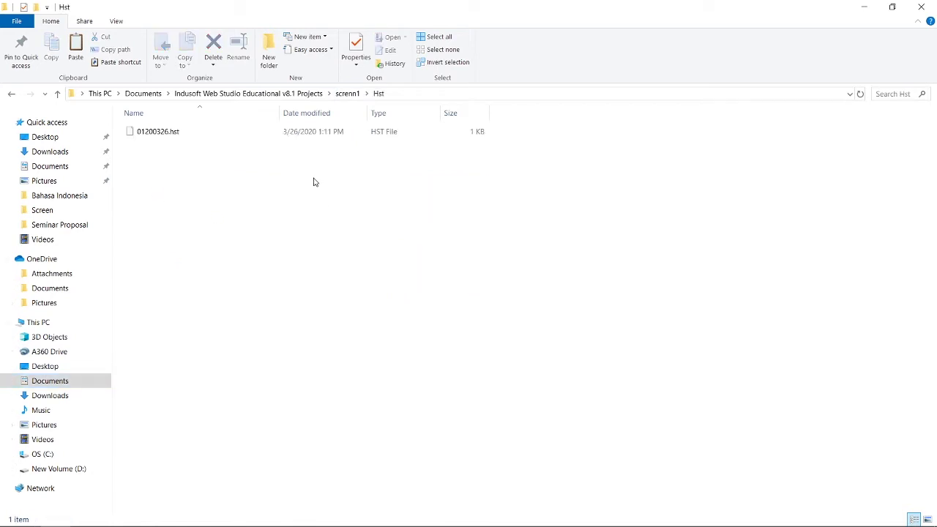
pyautogui.rightClick(313, 181)
pyautogui.click(337, 264)
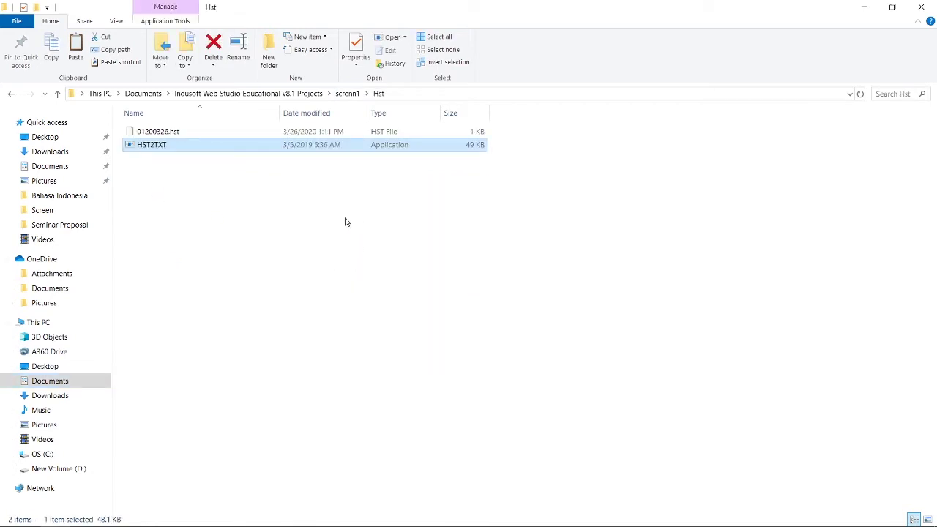
pyautogui.click(347, 224)
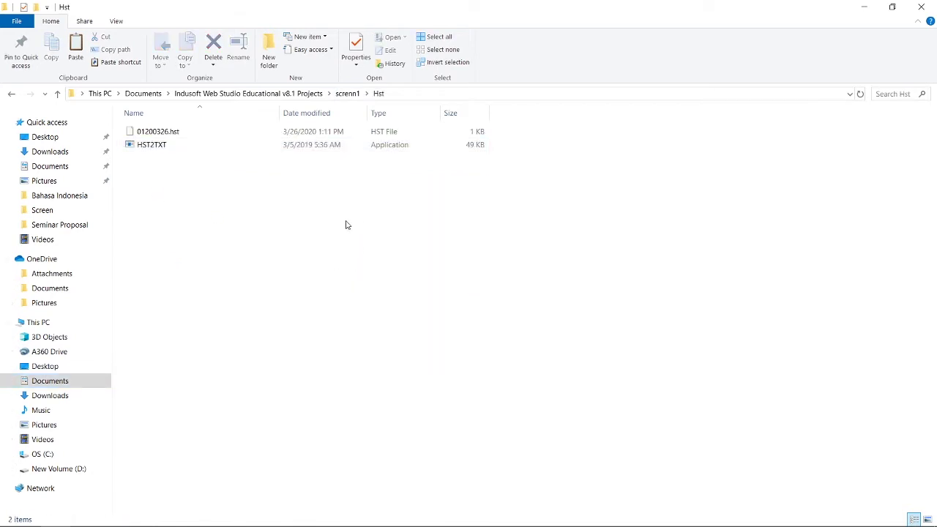
# Convert the 01200326.hst history file to text by dropping it onto HST2TXT
pyautogui.click(163, 134)
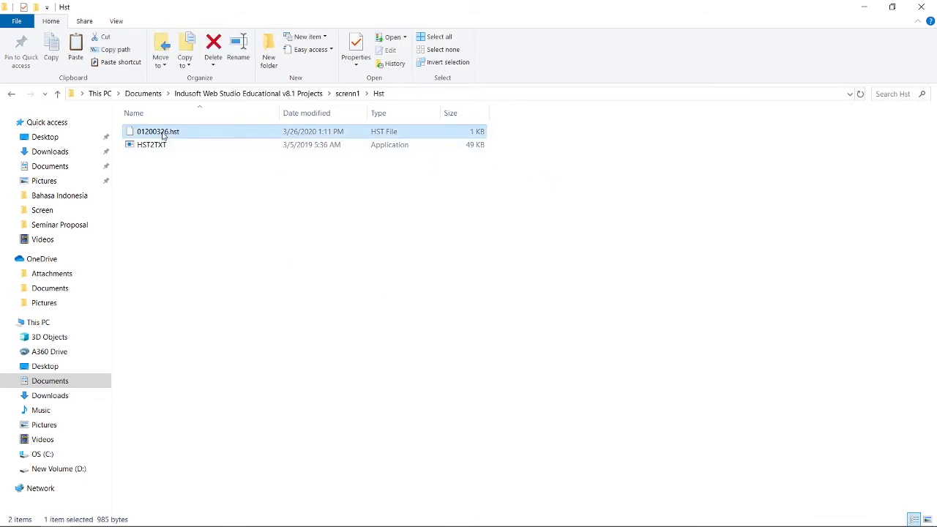
pyautogui.moveTo(163, 134); pyautogui.dragTo(156, 145)
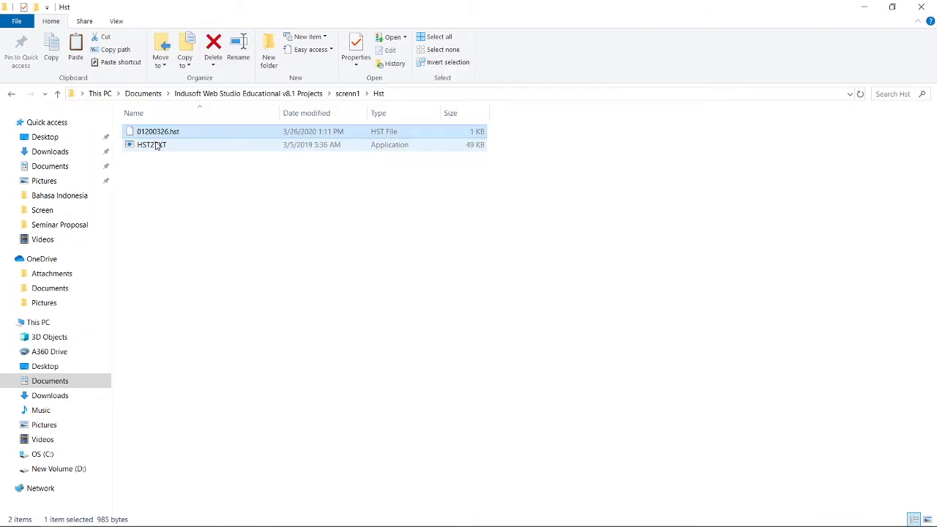
pyautogui.click(282, 247)
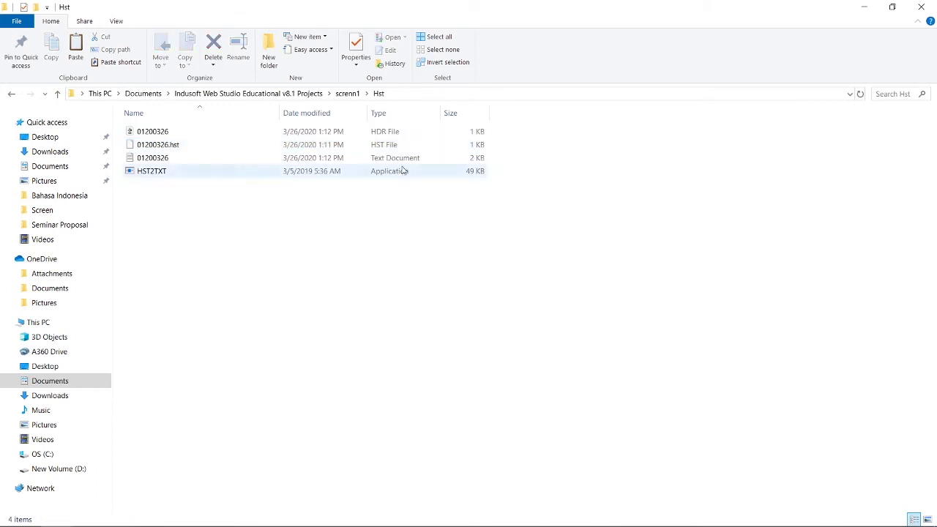
# Open the converted 01200326 text document, review the logged values of both tags over time, and close it
pyautogui.doubleClick(293, 161)
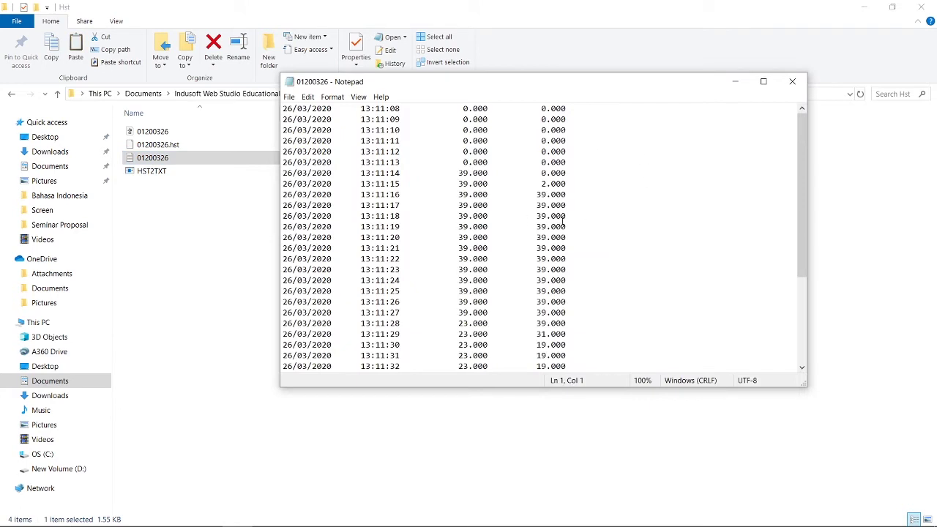
pyautogui.scroll(-5, 478, 167)
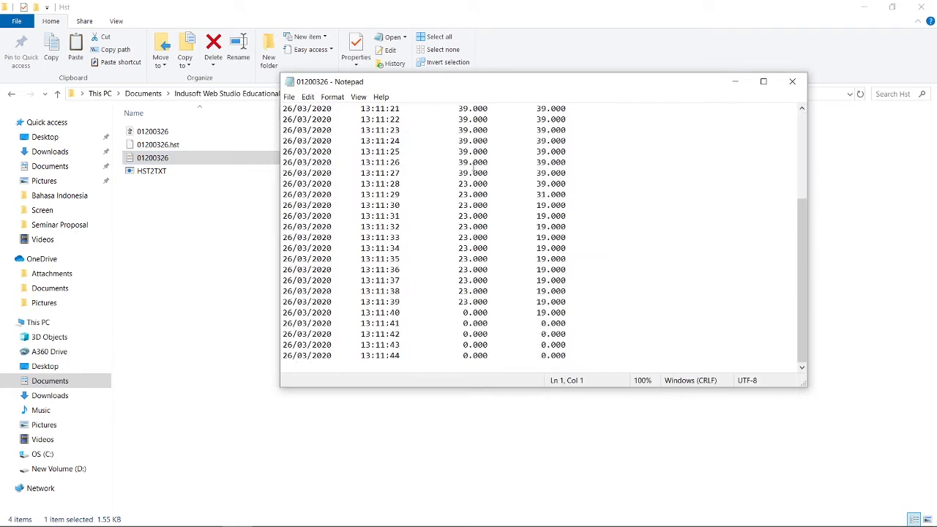
pyautogui.scroll(2, 493, 180)
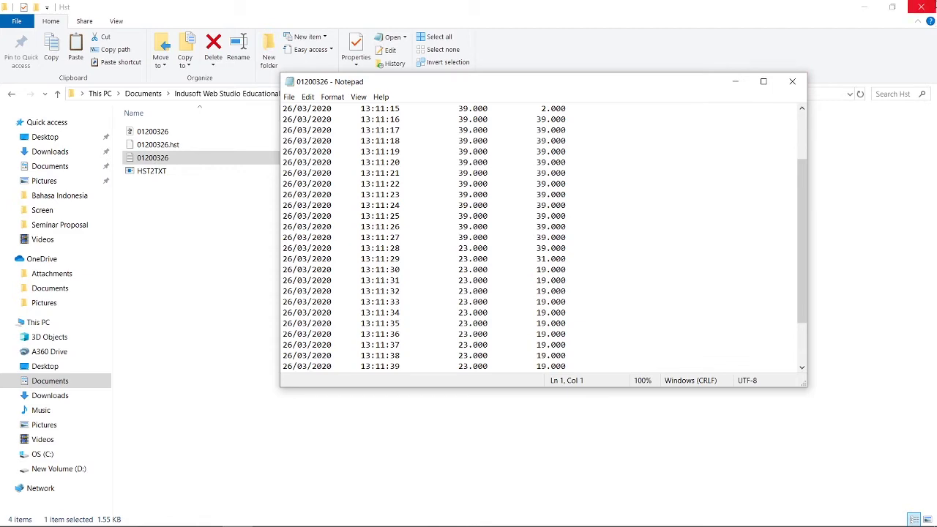
pyautogui.click(792, 82)
pyautogui.click(615, 217)
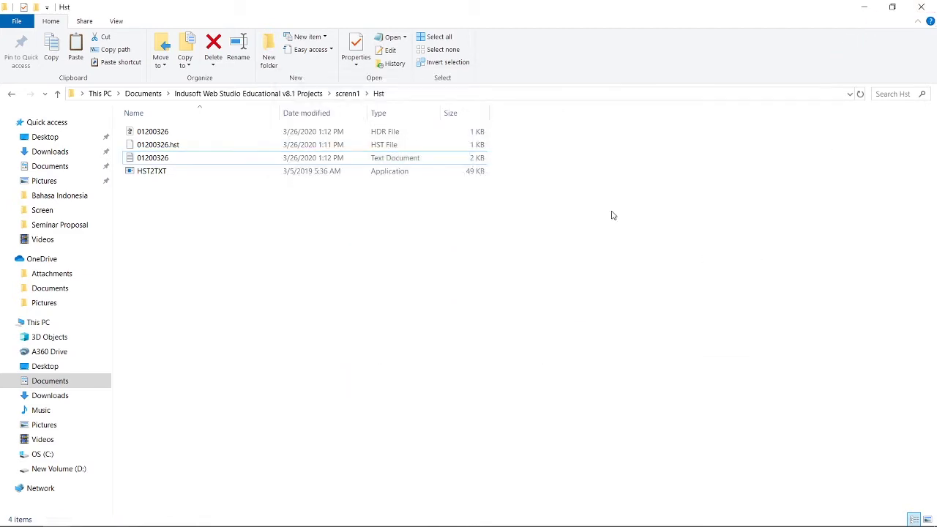
# Switch to InduSoft Web Studio, open the TREND screen and bring up the Points settings of its trend control
pyautogui.click(178, 515)
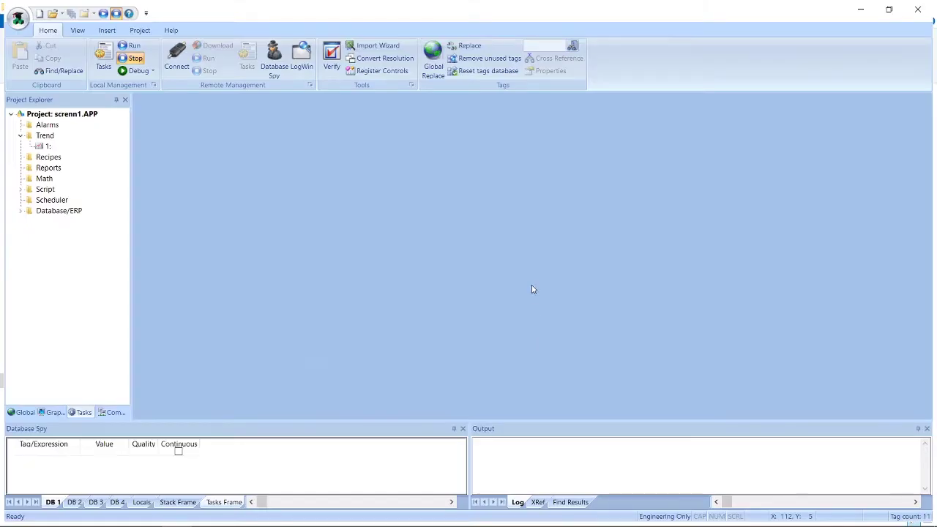
pyautogui.click(55, 413)
pyautogui.doubleClick(56, 200)
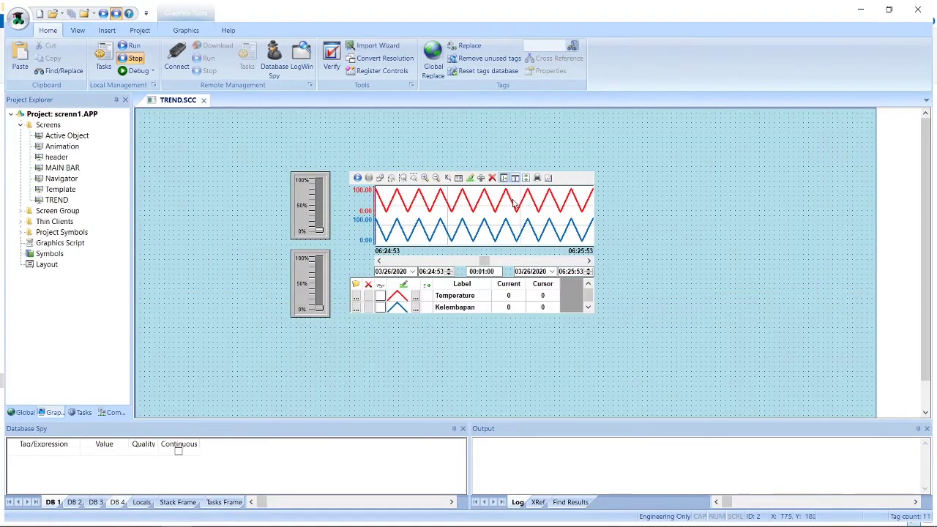
pyautogui.click(504, 212)
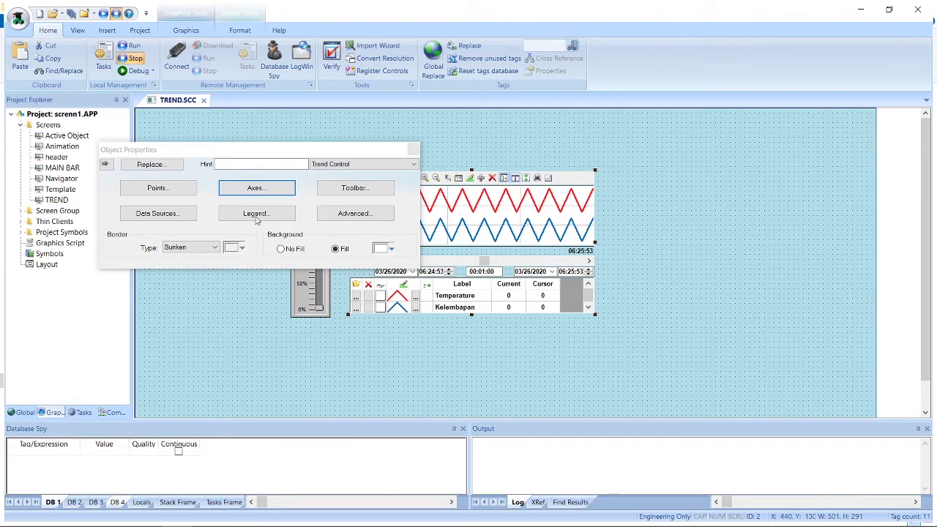
pyautogui.click(195, 192)
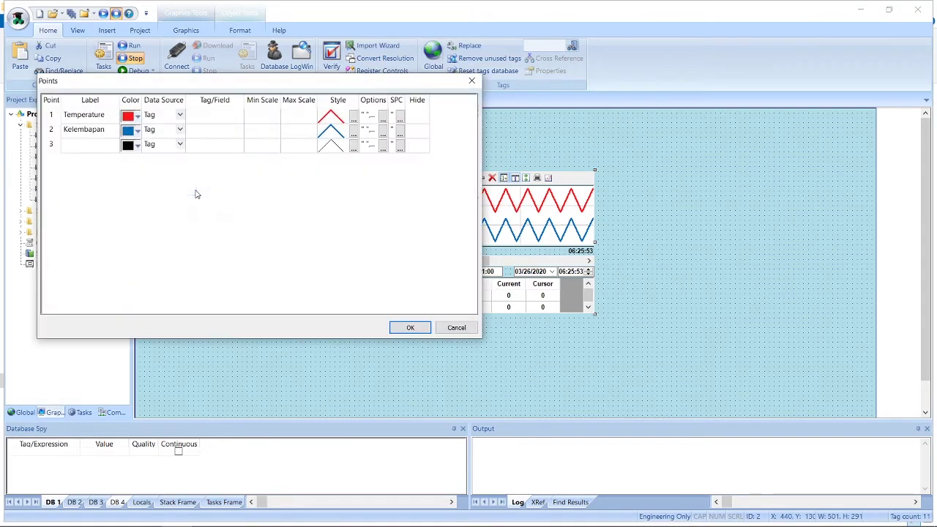
# Set the Temperature pen's fill type to Solid Color in dark blue and accept the point settings
pyautogui.click(353, 121)
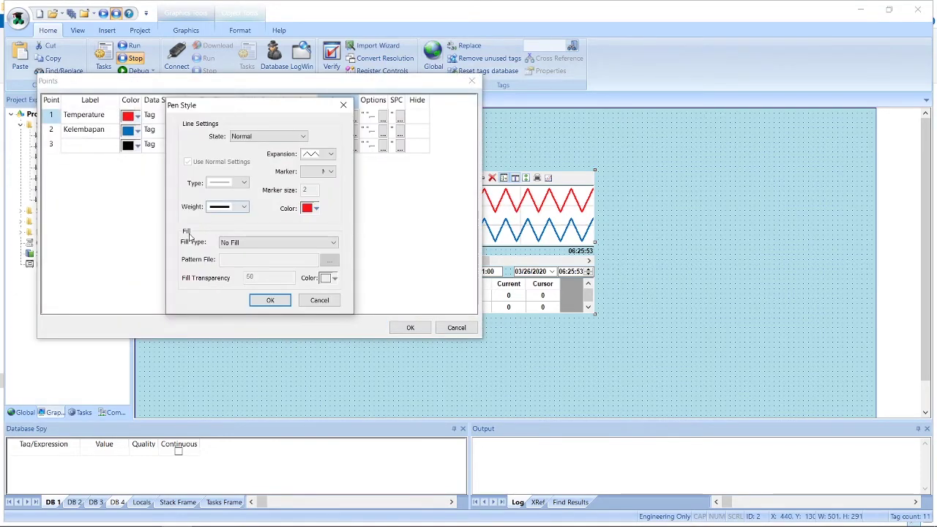
pyautogui.click(253, 242)
pyautogui.click(256, 272)
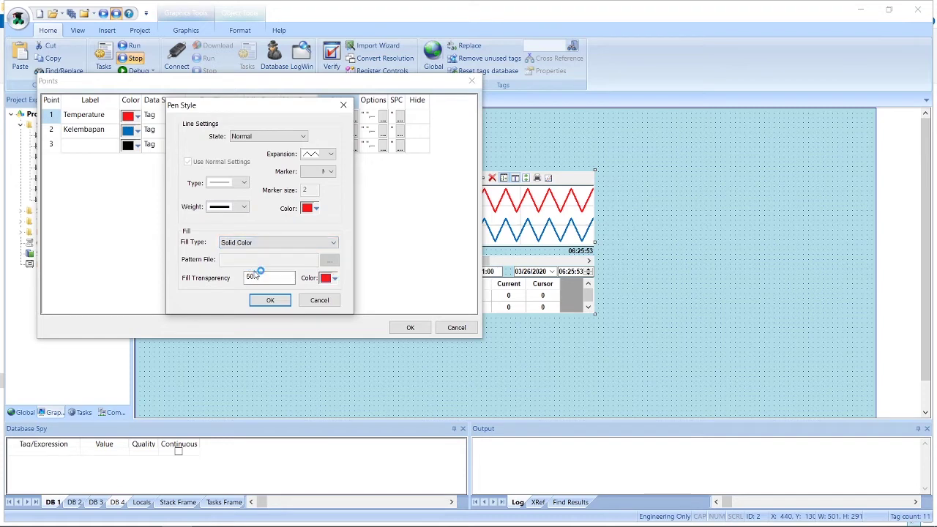
pyautogui.click(335, 278)
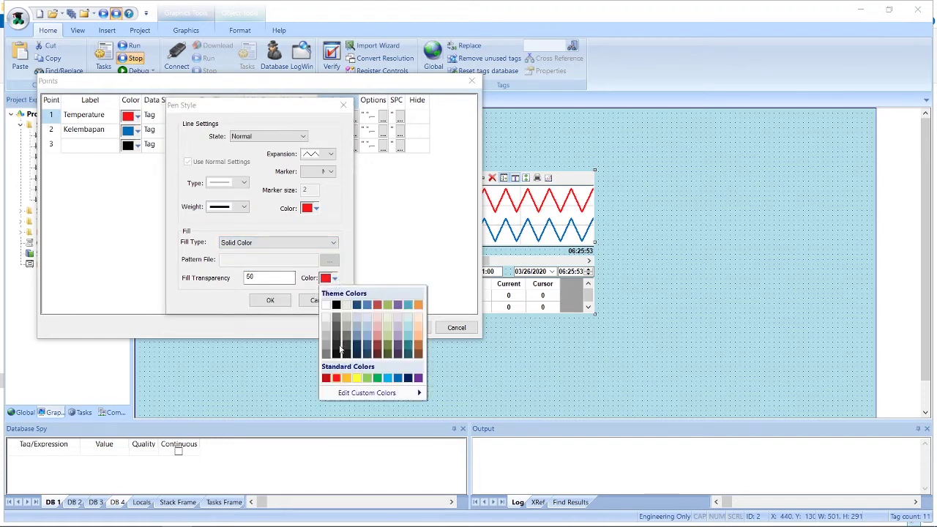
pyautogui.click(359, 353)
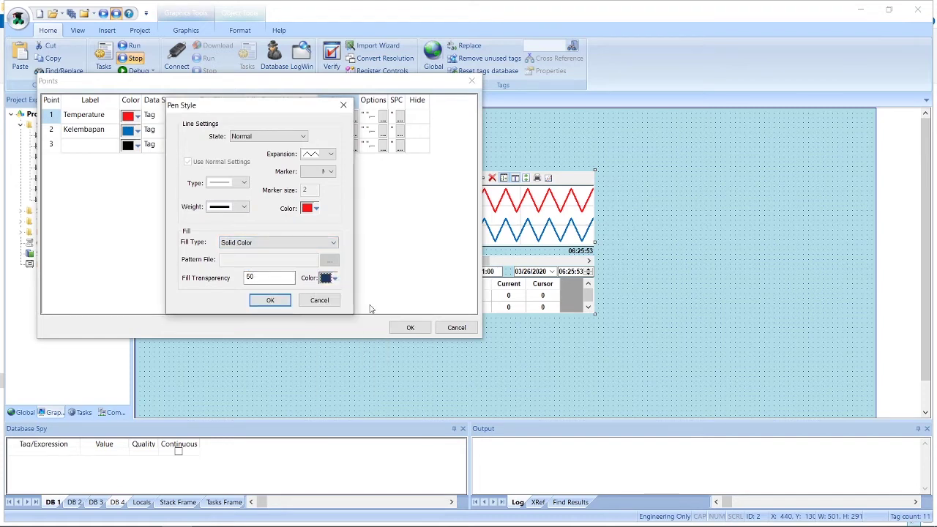
pyautogui.click(272, 300)
pyautogui.click(393, 329)
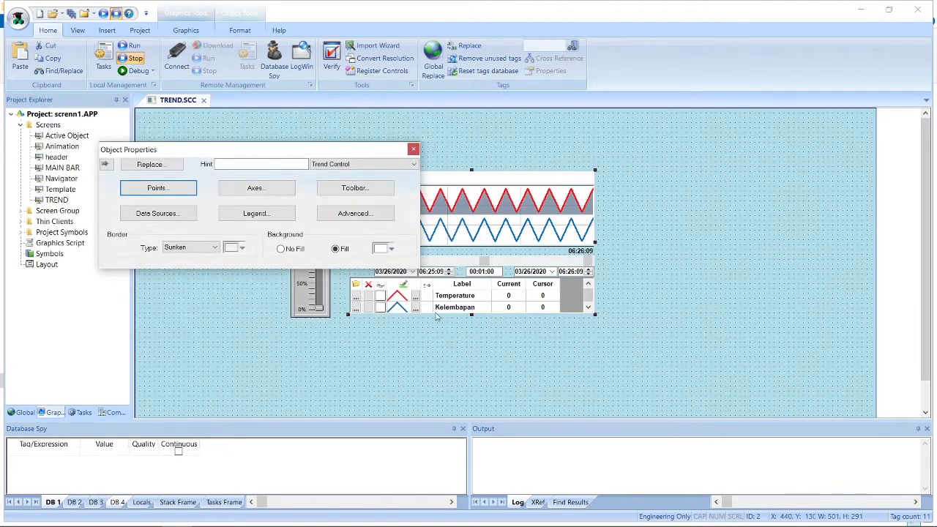
# Close the trend control's properties, then close the TREND screen and save its changes
pyautogui.click(413, 150)
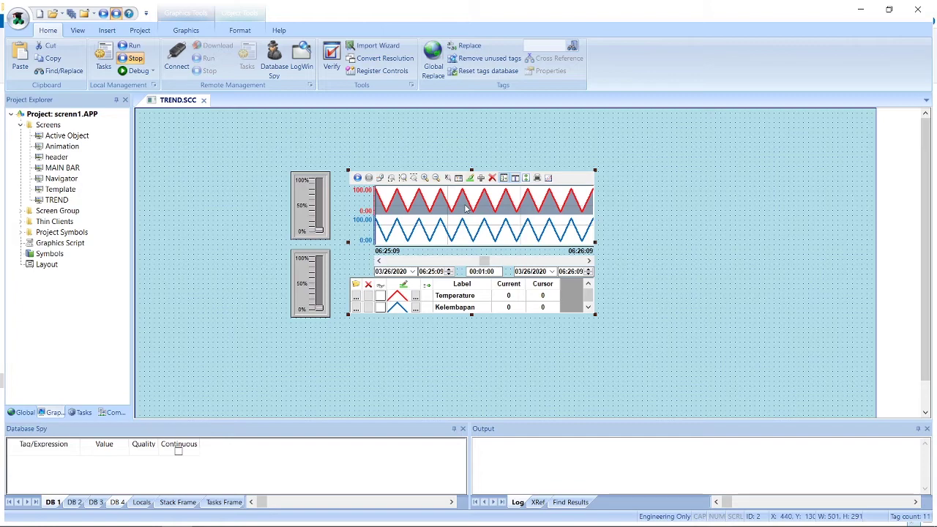
pyautogui.click(204, 100)
pyautogui.click(417, 314)
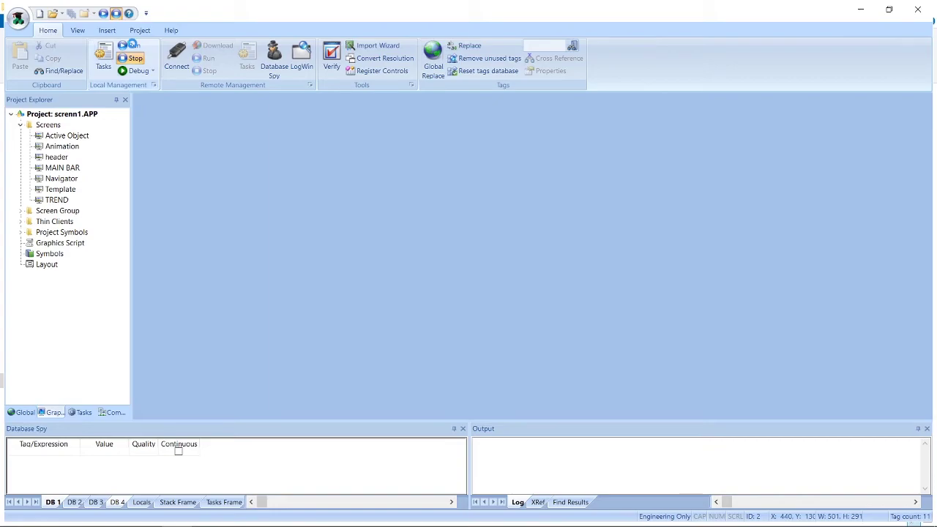
# Run the project and, on the TREND screen, lower both sliders, then raise Temperature to about 56 and Kelembapan to about 43
pyautogui.click(133, 46)
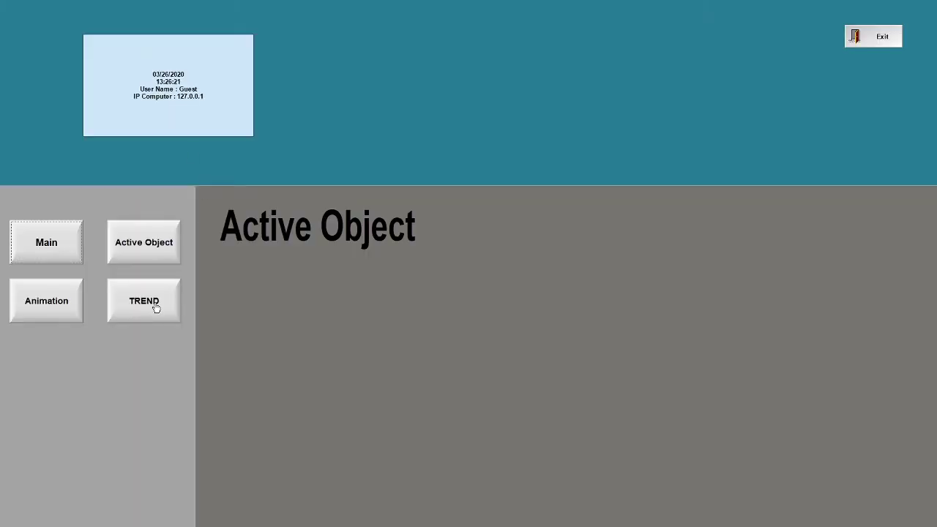
pyautogui.click(157, 308)
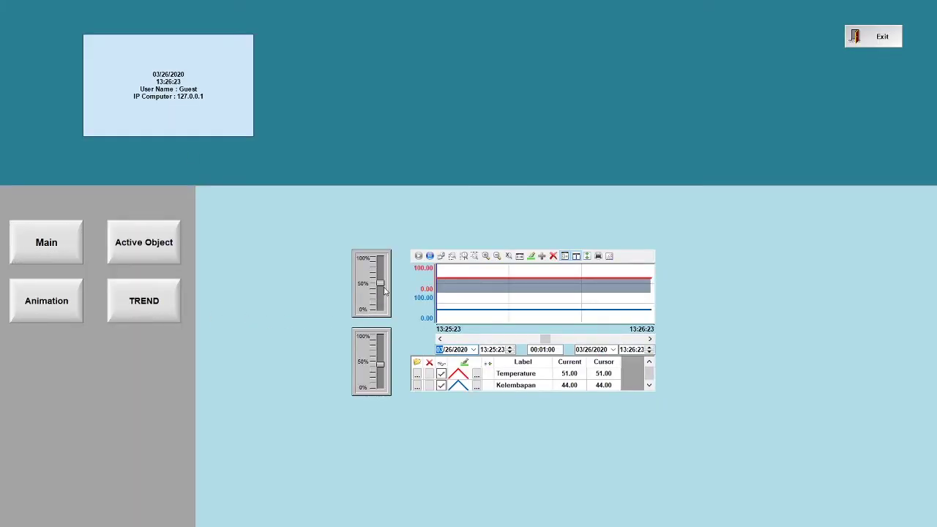
pyautogui.moveTo(382, 287); pyautogui.dragTo(381, 294)
pyautogui.moveTo(380, 364); pyautogui.dragTo(380, 377)
pyautogui.moveTo(377, 305); pyautogui.dragTo(380, 281)
pyautogui.moveTo(381, 377); pyautogui.dragTo(382, 366)
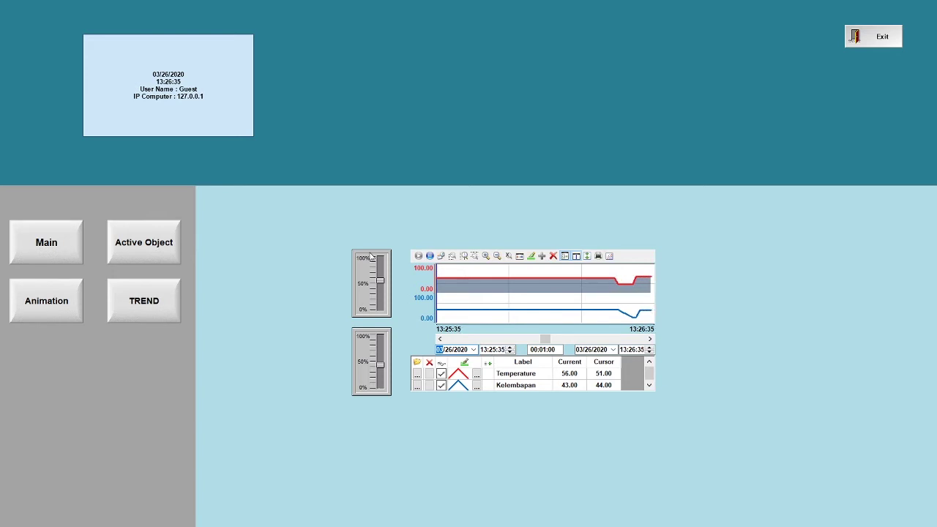
# View the trend's SPC settings without applying changes, and auto-scale the chart with its cursor turned back on
pyautogui.click(609, 257)
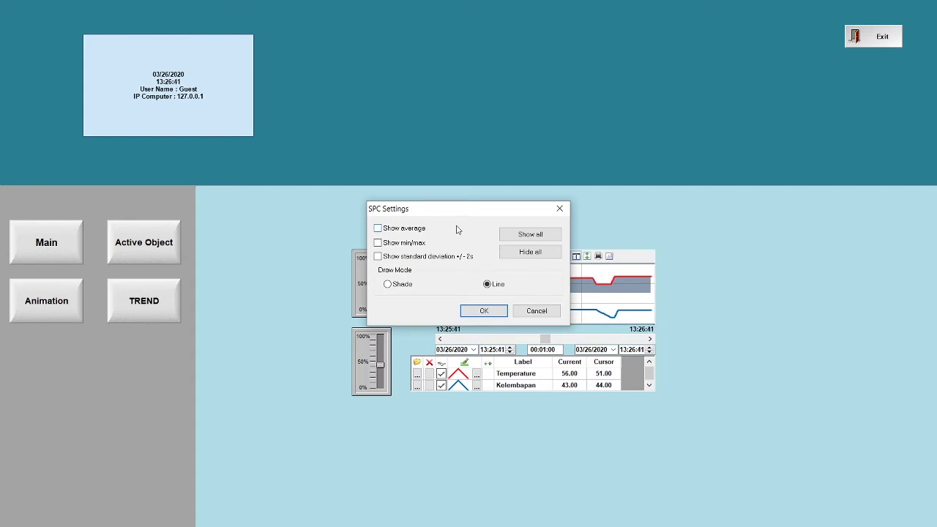
pyautogui.click(537, 311)
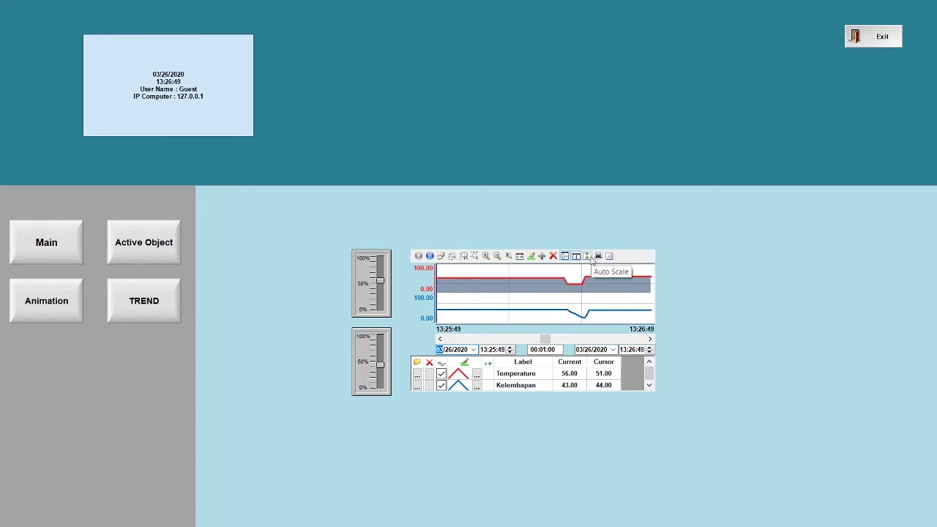
pyautogui.click(590, 262)
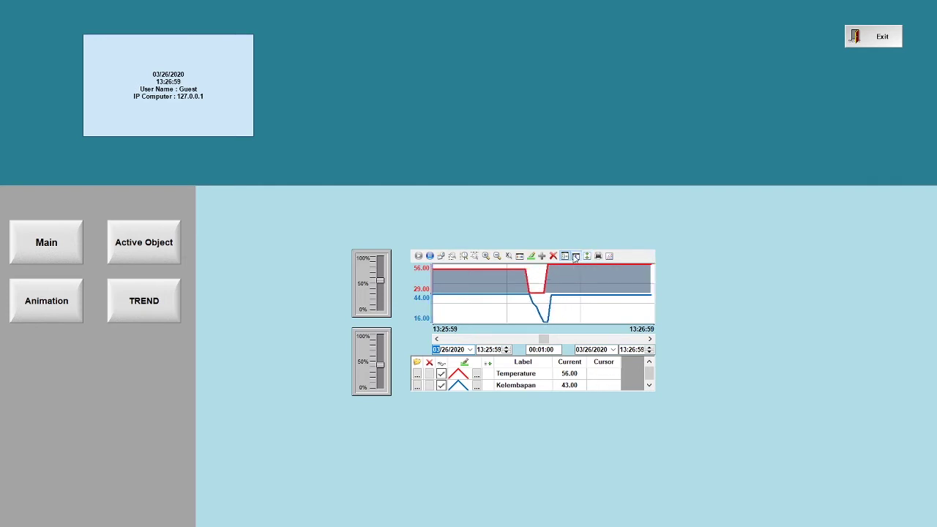
pyautogui.click(576, 256)
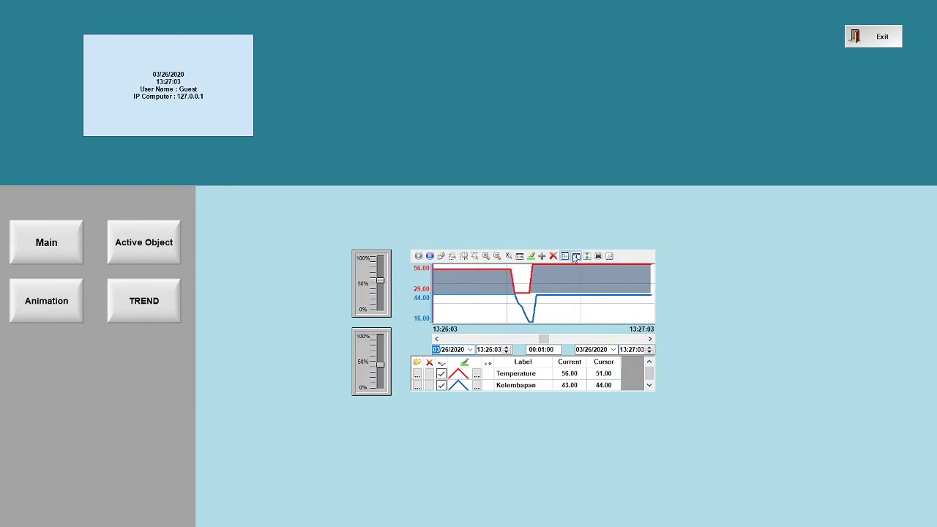
# Combine the trend's separate pen sections into one shared chart area, and view the legend's column settings without applying changes
pyautogui.click(565, 255)
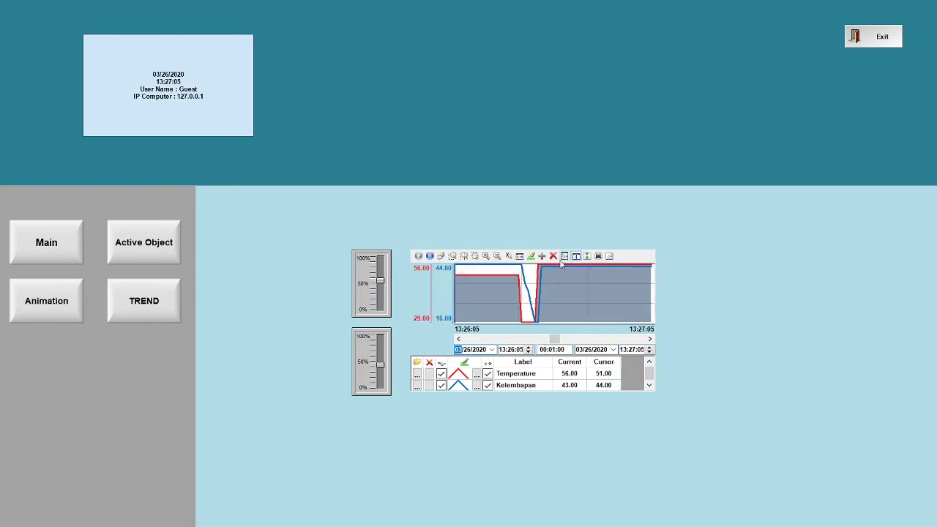
pyautogui.click(520, 257)
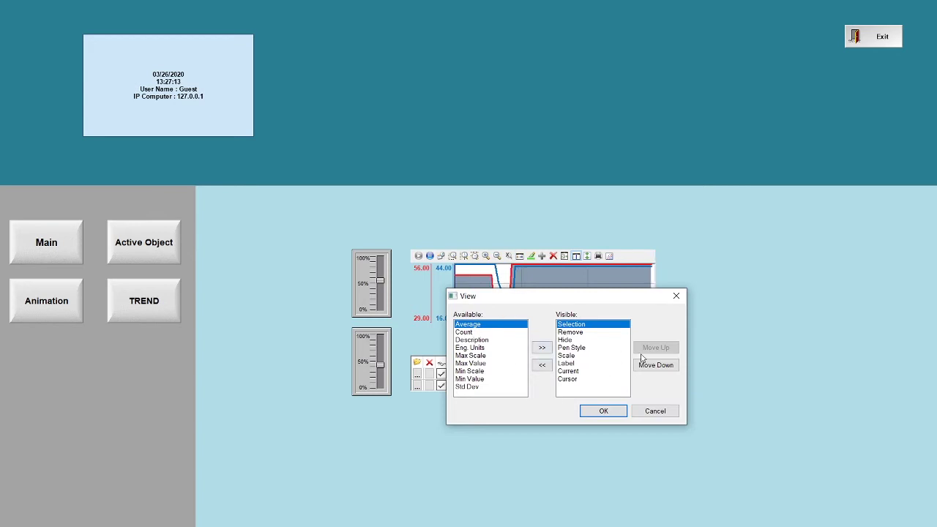
pyautogui.click(655, 412)
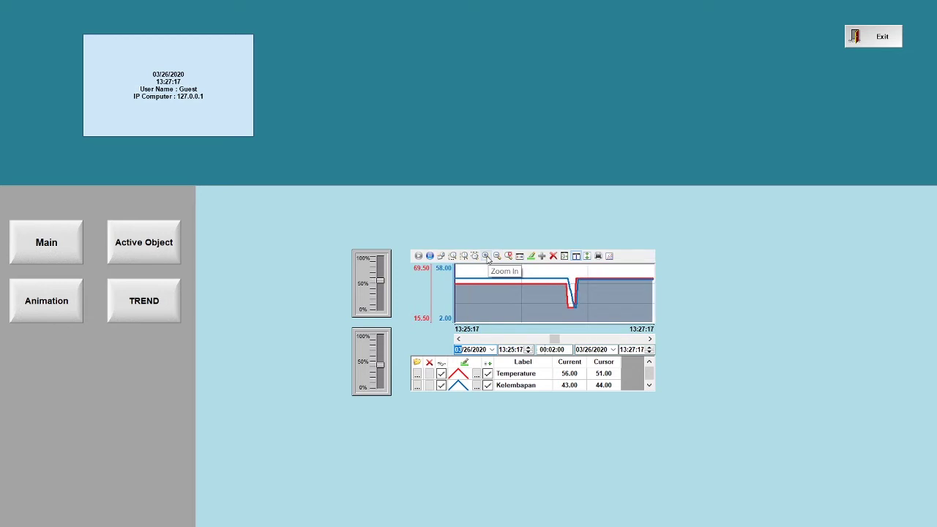
# Zoom the trend chart in to a duration of 00:01:00, then pause the live plot and resume it
pyautogui.click(486, 256)
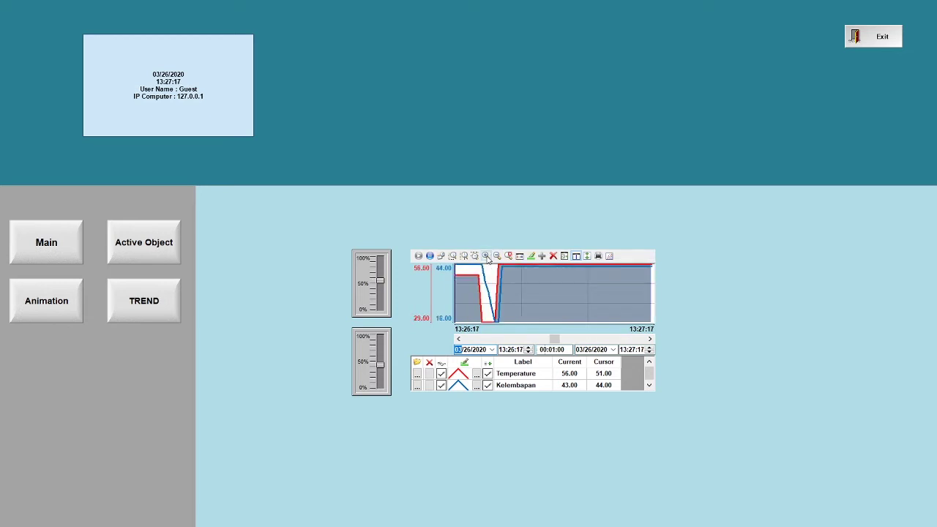
pyautogui.click(431, 257)
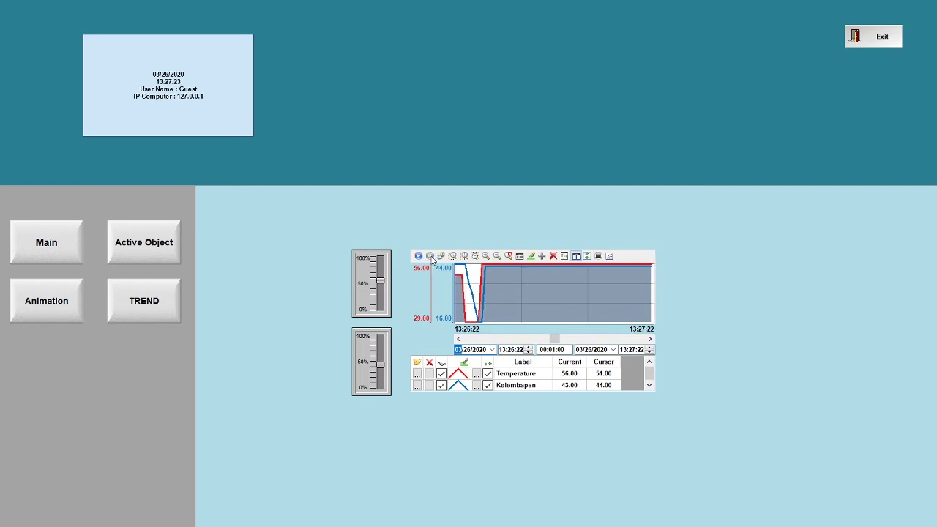
pyautogui.click(418, 256)
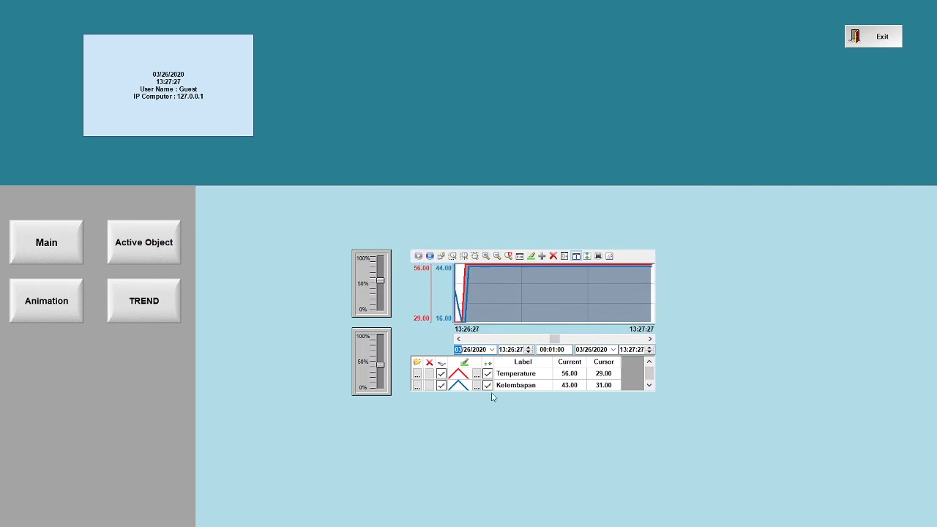
# Hide the Temperature pen, zoom the chart out to a duration of 00:02:00, and show the pen again
pyautogui.click(442, 374)
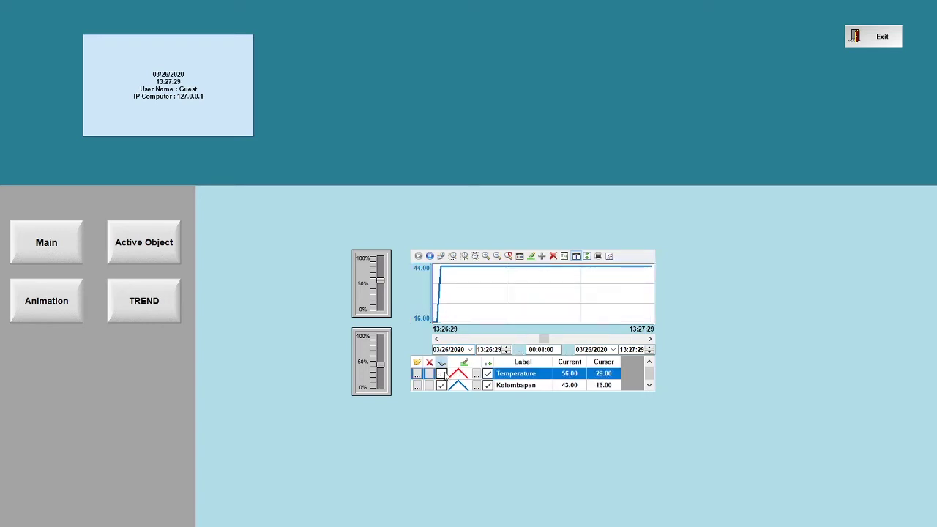
pyautogui.click(497, 255)
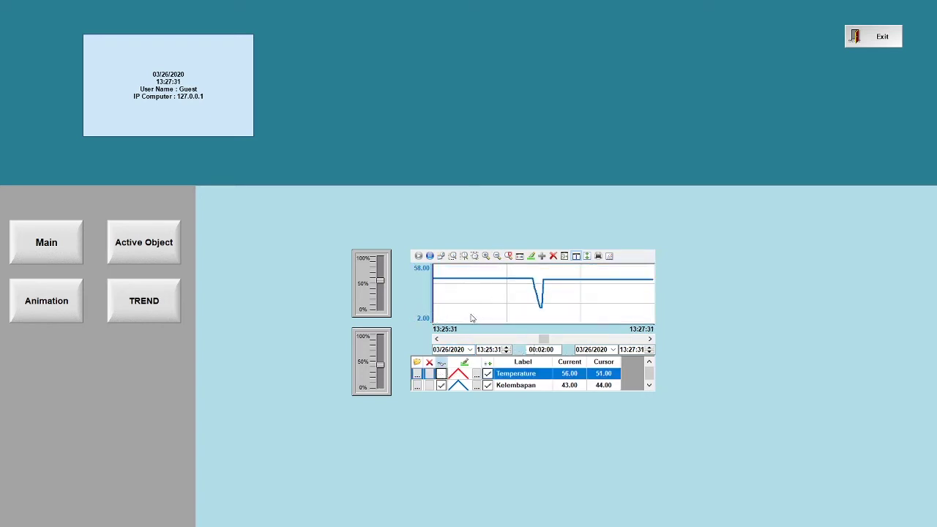
pyautogui.click(442, 374)
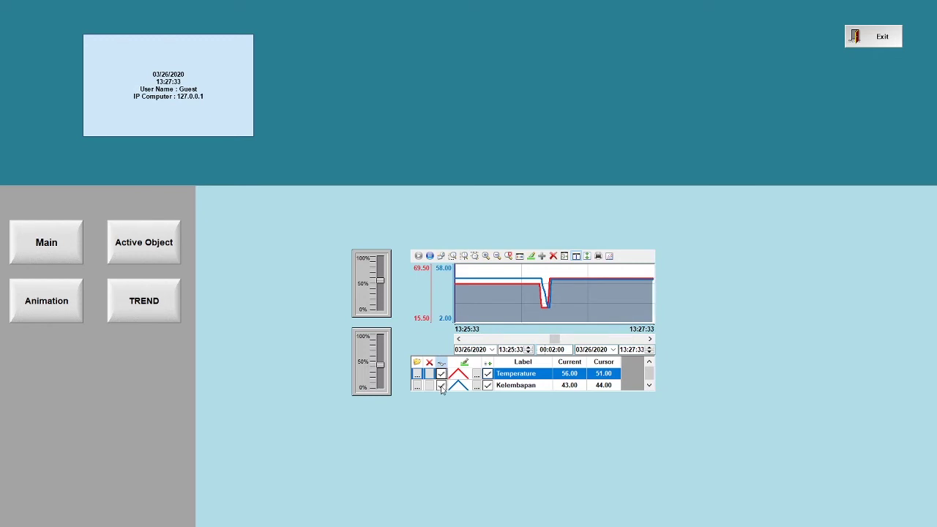
# With the Kelembapan pen hidden, lower Temperature to about 32 and Kelembapan to about 25, then show the pen again
pyautogui.click(441, 386)
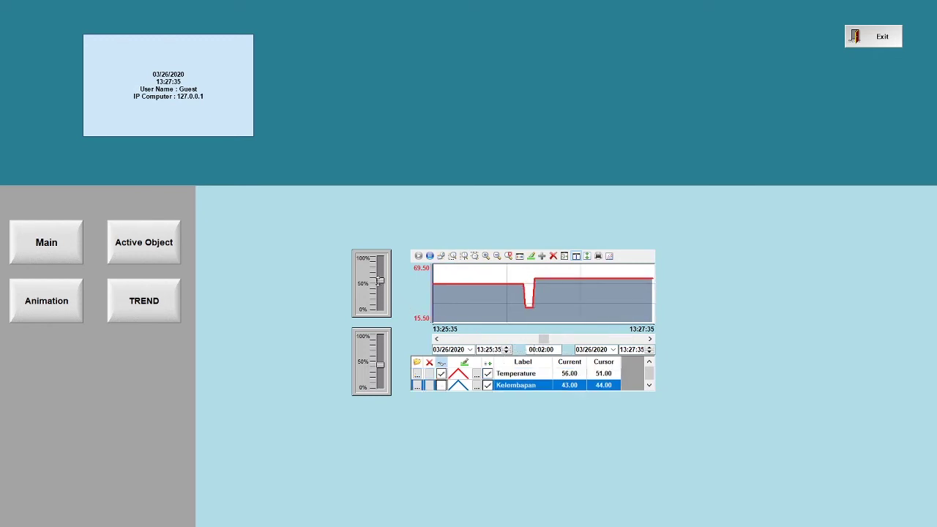
pyautogui.moveTo(379, 281); pyautogui.dragTo(380, 292)
pyautogui.moveTo(380, 365)
pyautogui.mouseDown()
pyautogui.moveTo(380, 352)
pyautogui.moveTo(379, 374)
pyautogui.mouseUp()
pyautogui.click(441, 385)
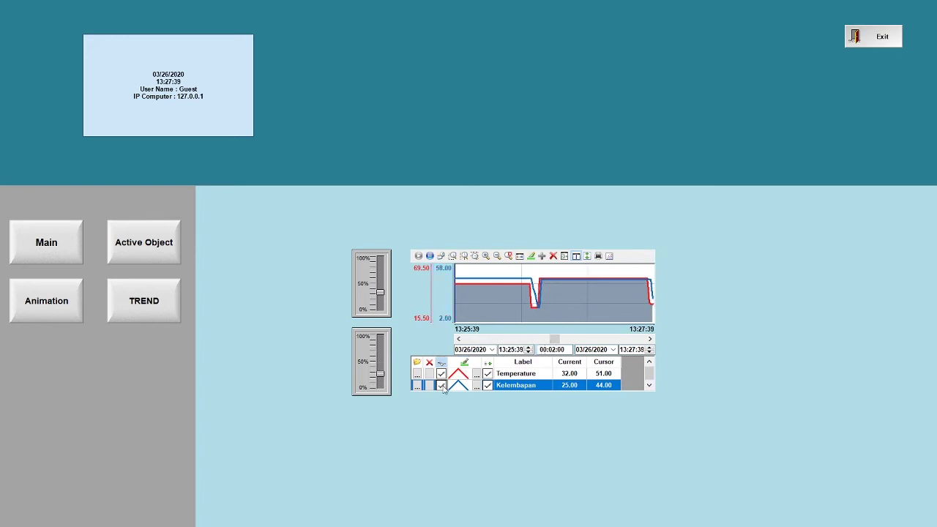
# Hide both the Kelembapan and Temperature pens on the chart, then show both again
pyautogui.click(442, 386)
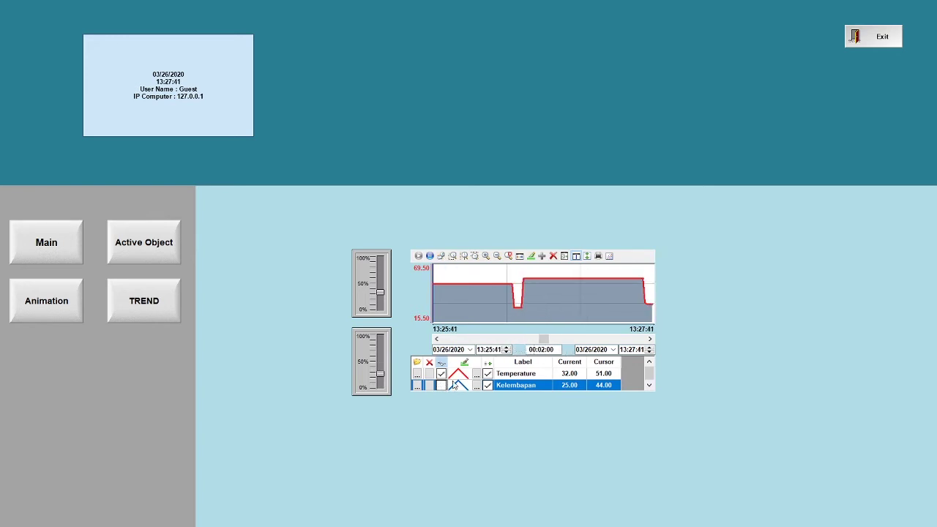
pyautogui.click(441, 374)
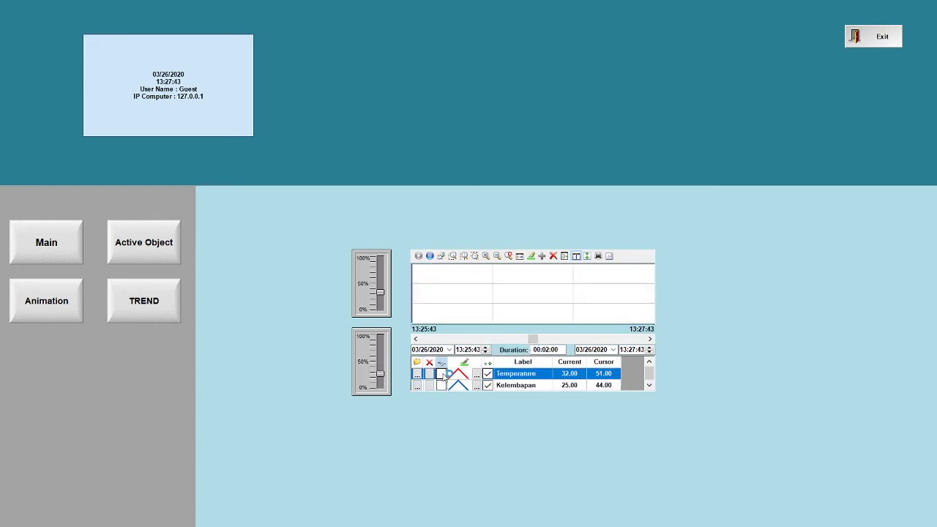
pyautogui.click(442, 374)
pyautogui.click(441, 386)
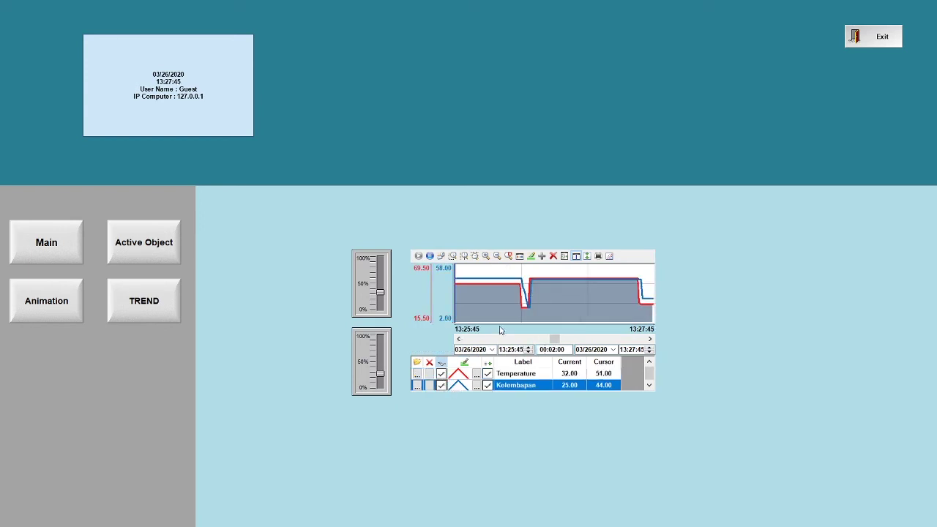
# Exit the running application with confirmation and reopen the TREND screen for editing
pyautogui.click(873, 45)
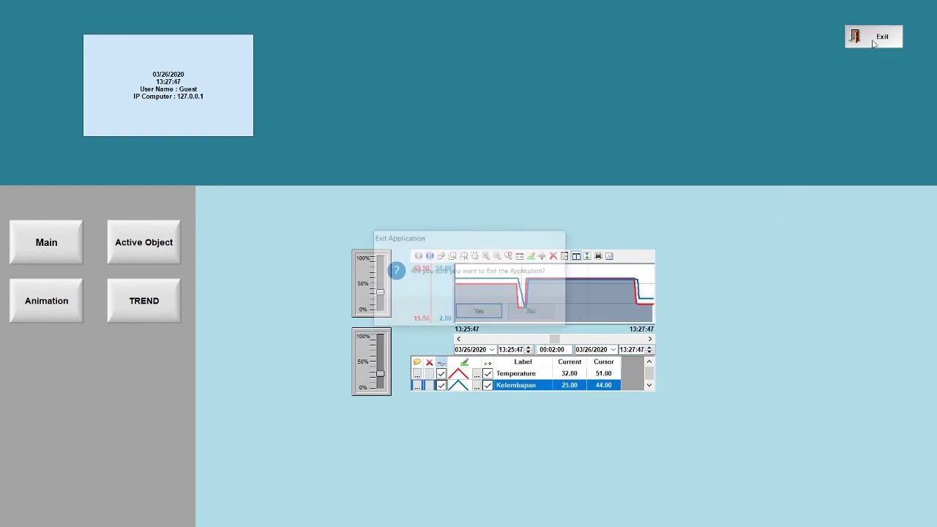
pyautogui.click(483, 317)
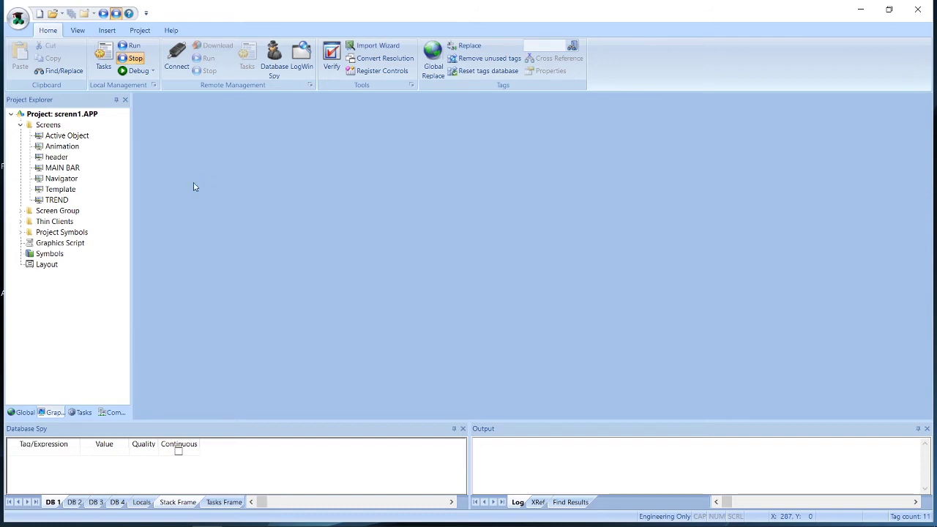
pyautogui.doubleClick(60, 202)
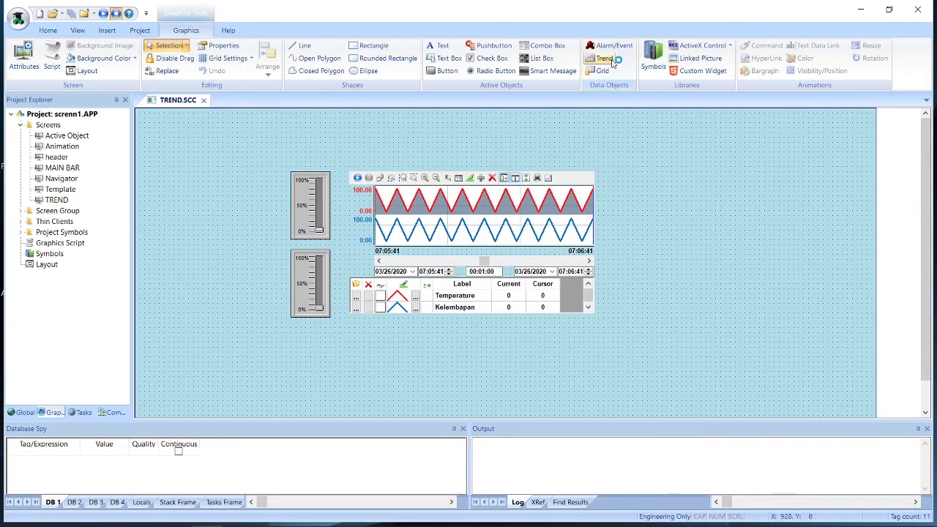
# Draw a second trend control about 513 wide and 294 high to the right of the existing trend on the TREND screen
pyautogui.click(602, 58)
pyautogui.moveTo(612, 170); pyautogui.dragTo(861, 313)
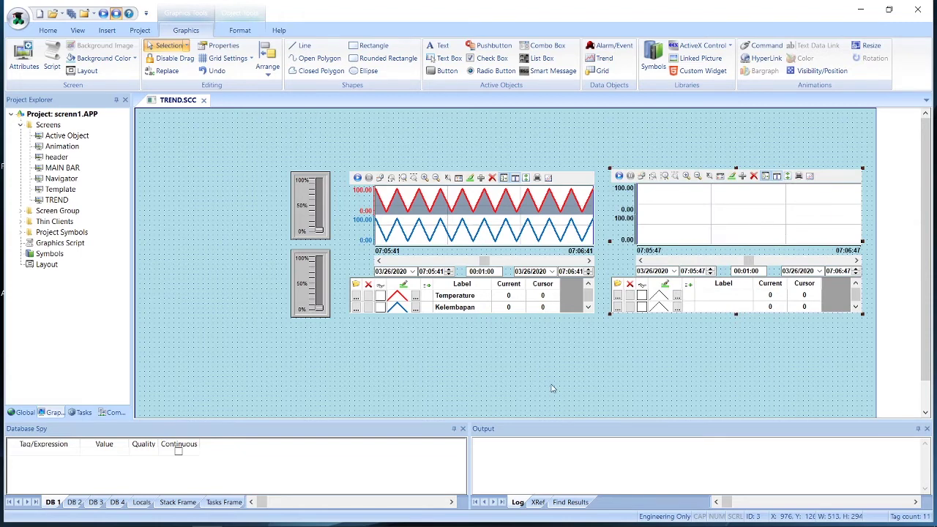
pyautogui.click(589, 370)
# Switch to Excel, return to the Book4 worksheet, and deselect its three-column data range
pyautogui.moveTo(21, 515)
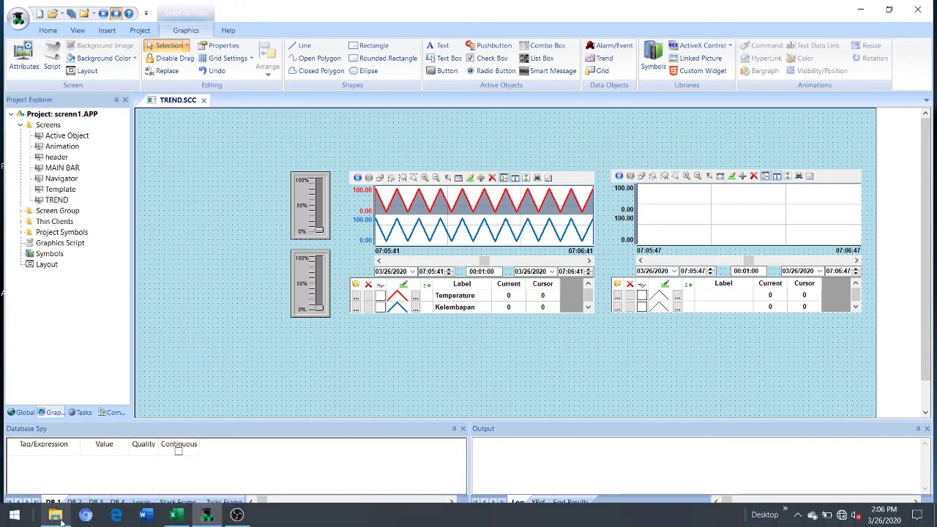
pyautogui.click(175, 515)
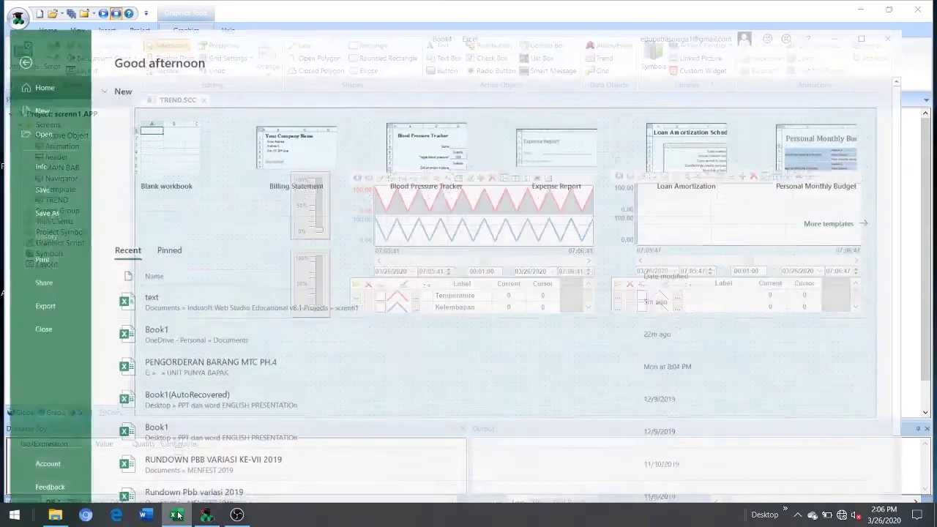
pyautogui.click(16, 34)
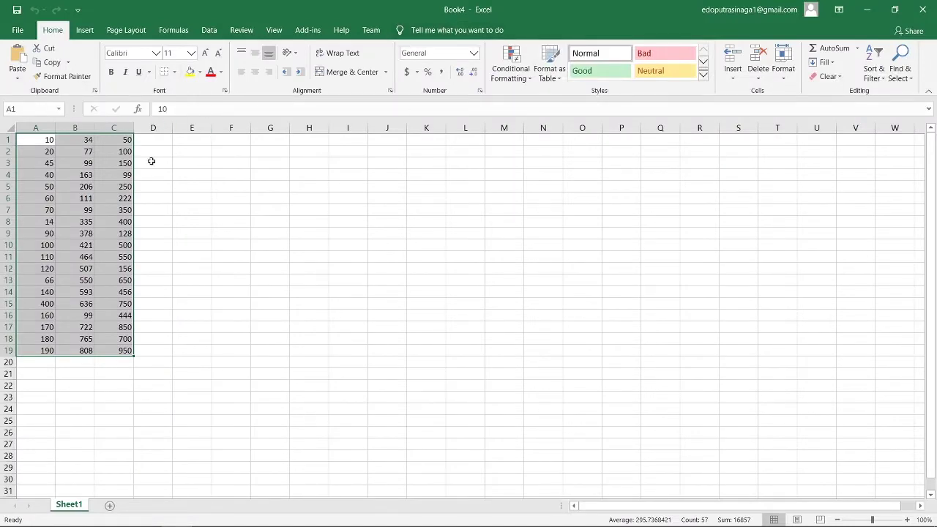
pyautogui.click(192, 198)
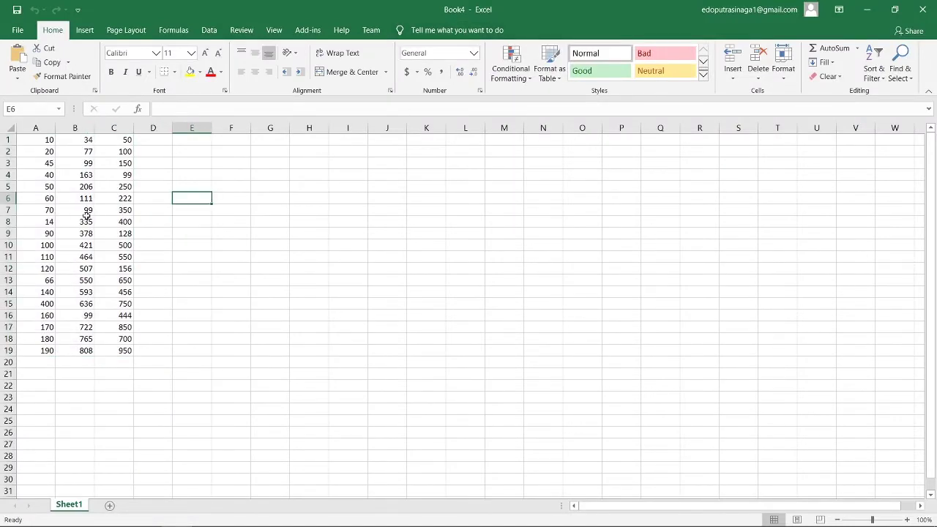
# Save the workbook as TEXT in the screnn1 project folder in CSV (Comma delimited) format, replacing the existing file and keeping that format
pyautogui.click(19, 29)
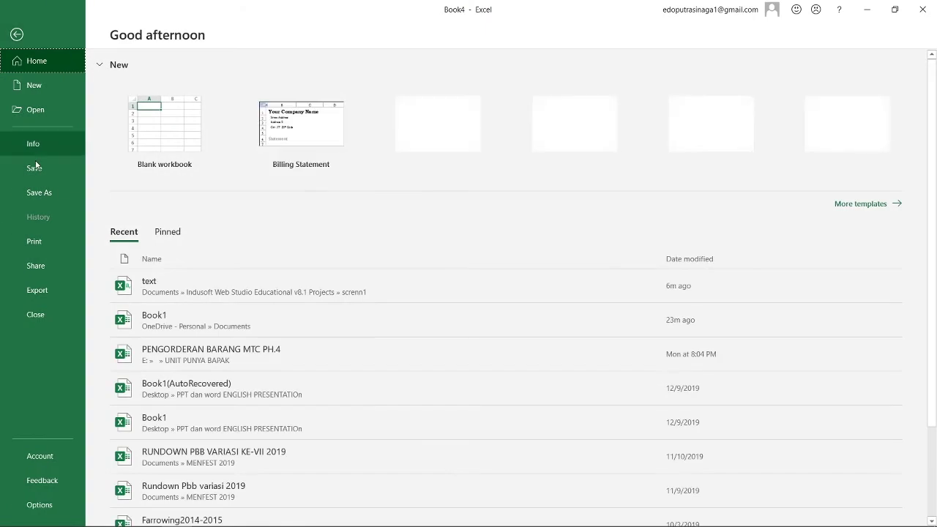
pyautogui.click(40, 193)
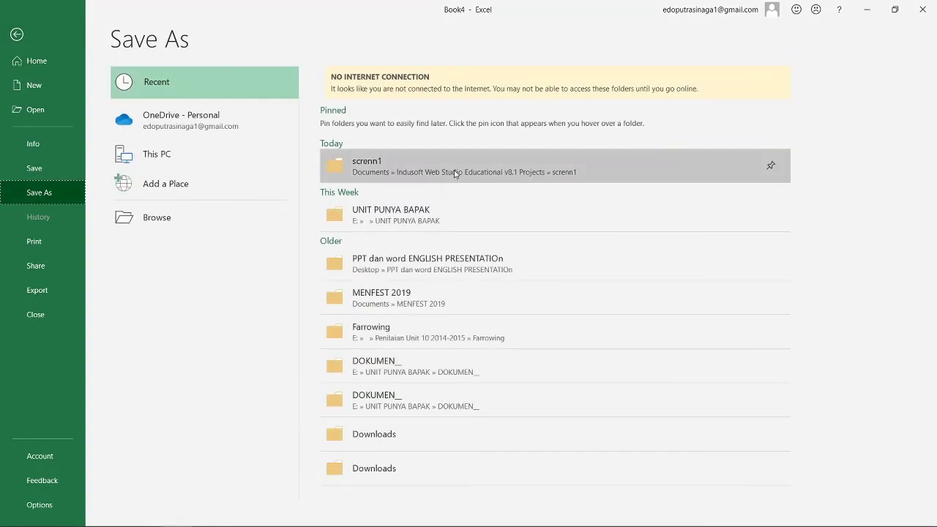
pyautogui.click(454, 172)
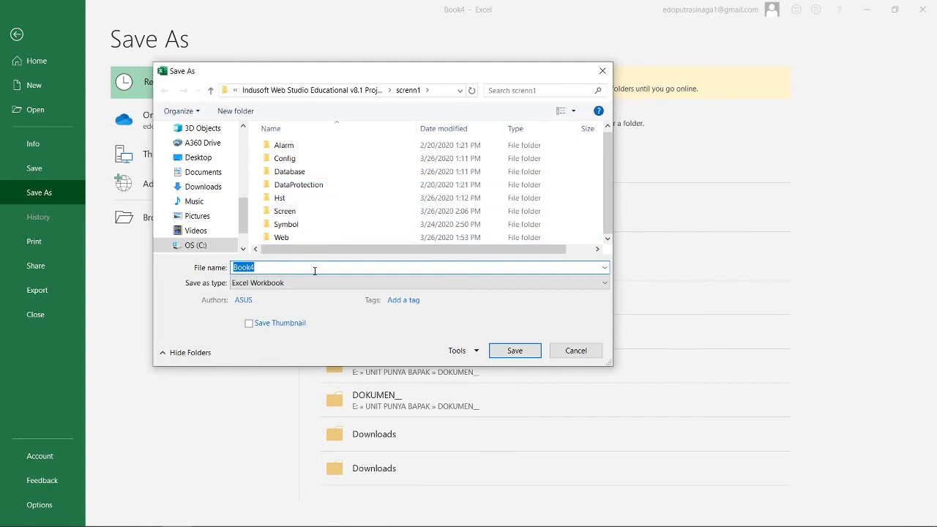
pyautogui.write('TE')
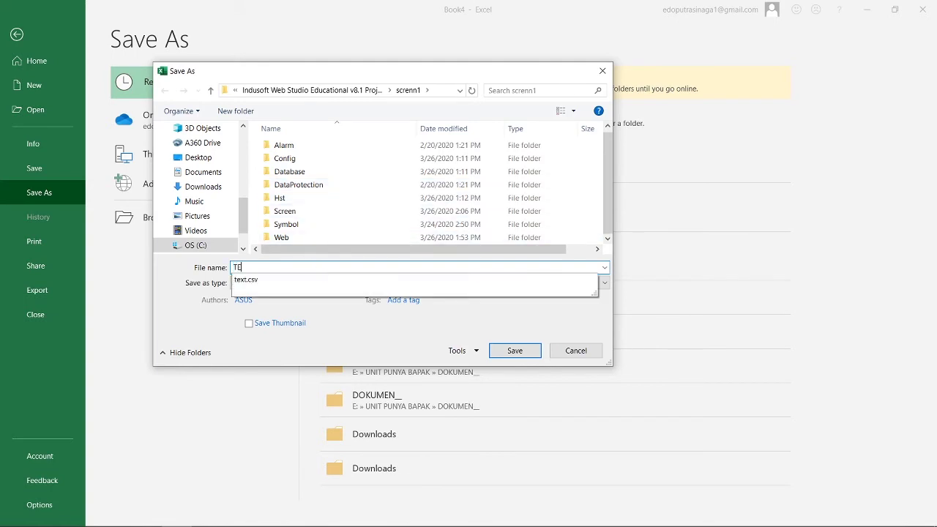
pyautogui.write('XY')
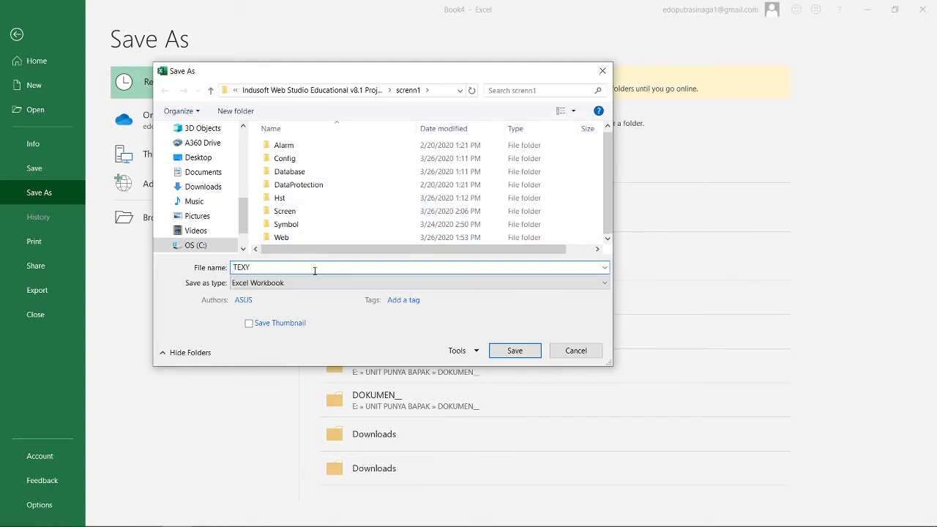
pyautogui.press('BackSpace')
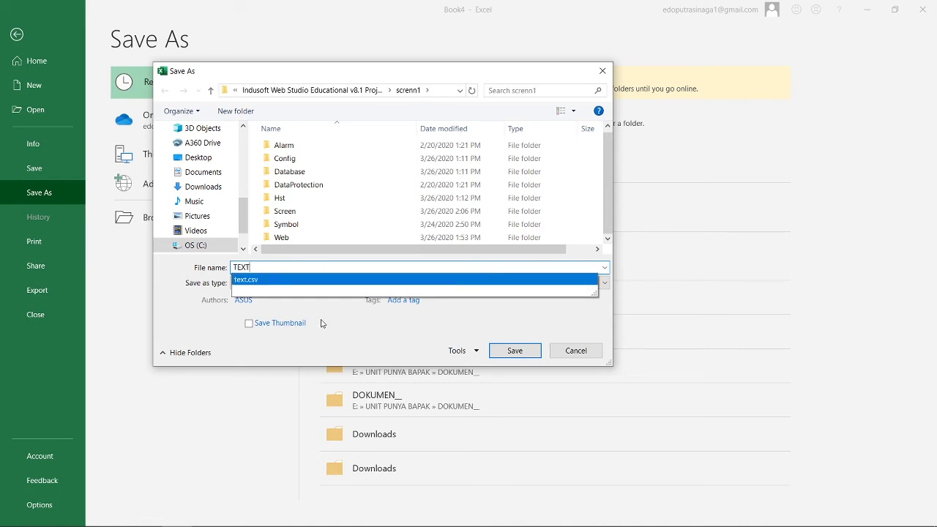
pyautogui.click(326, 283)
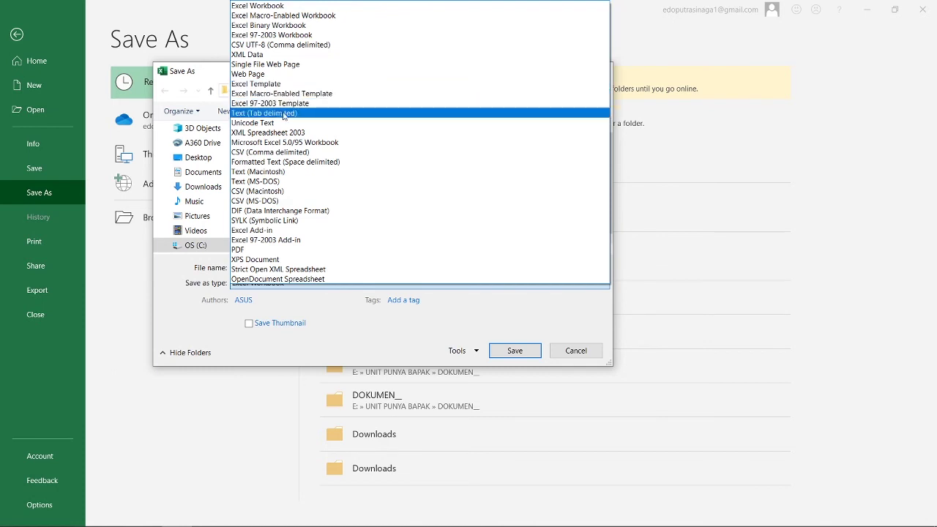
pyautogui.click(314, 152)
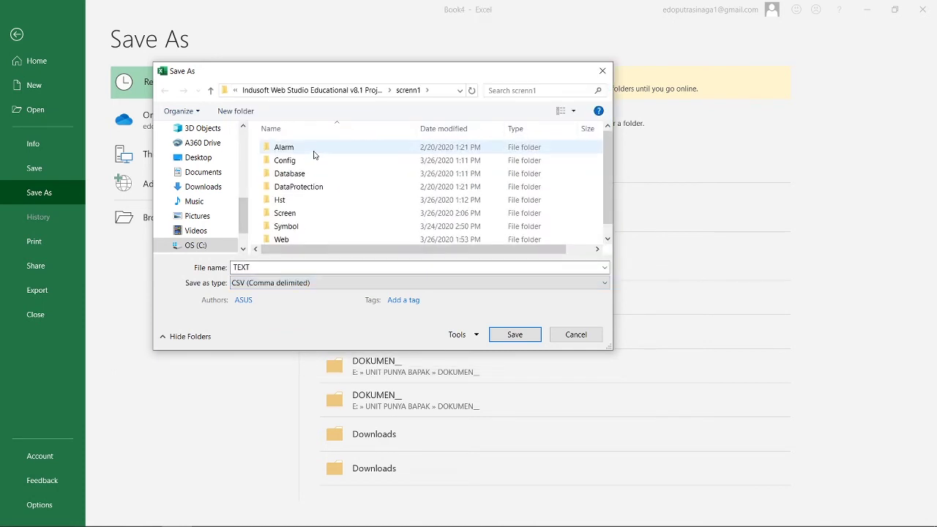
pyautogui.click(515, 335)
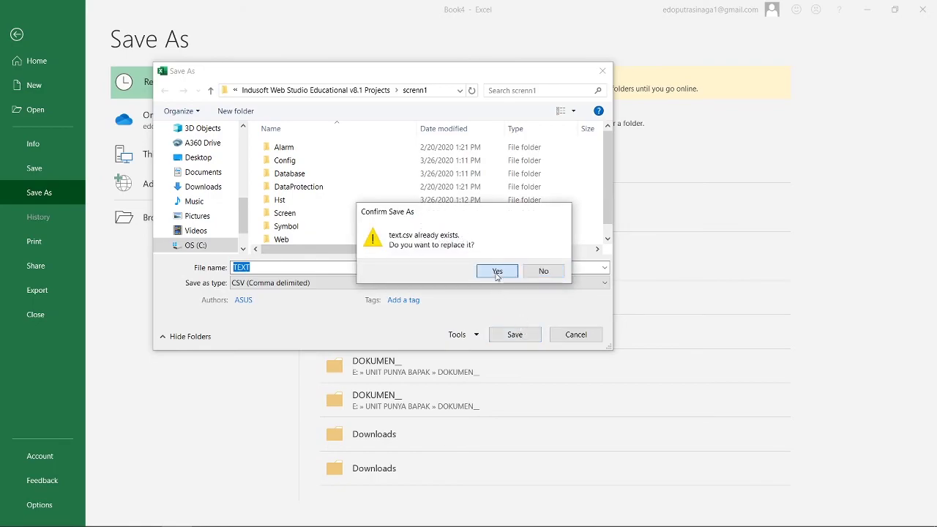
pyautogui.click(497, 273)
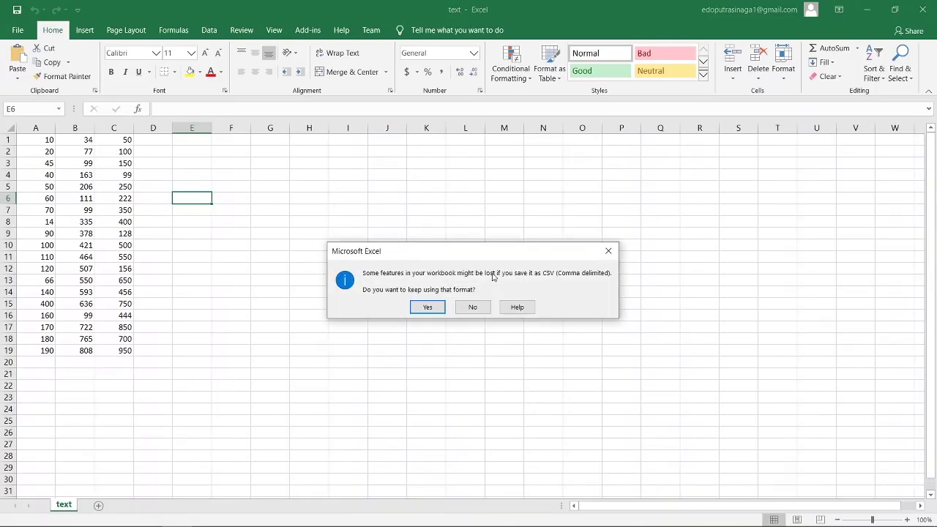
pyautogui.click(435, 305)
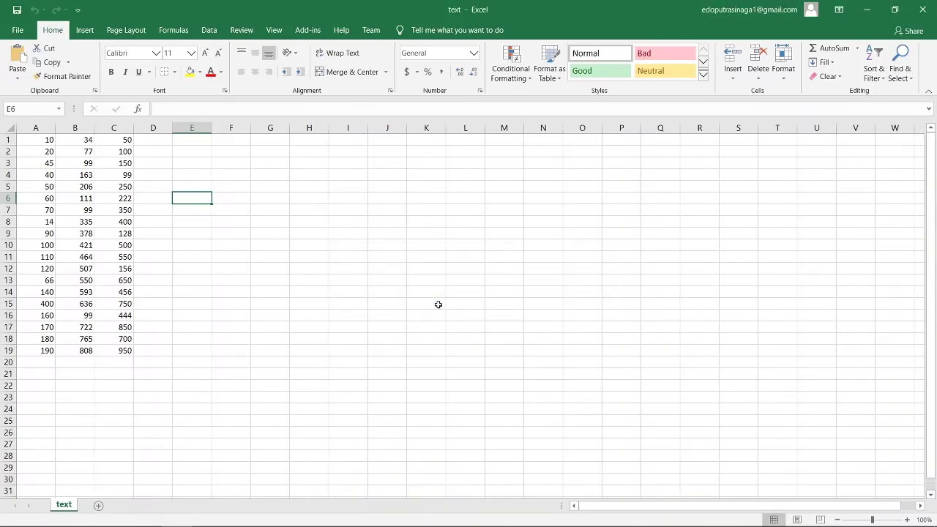
# Minimize Excel and view the screnn1 project folder's files in File Explorer
pyautogui.click(871, 12)
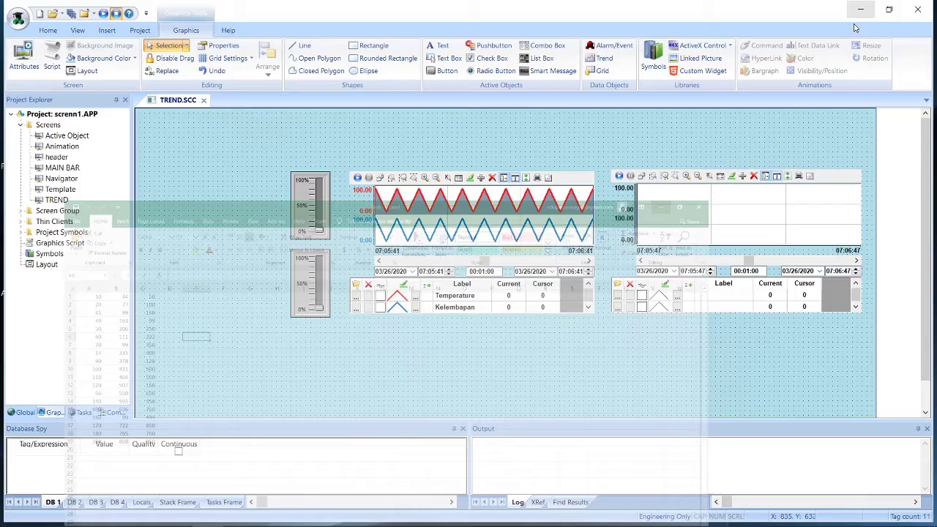
pyautogui.click(55, 521)
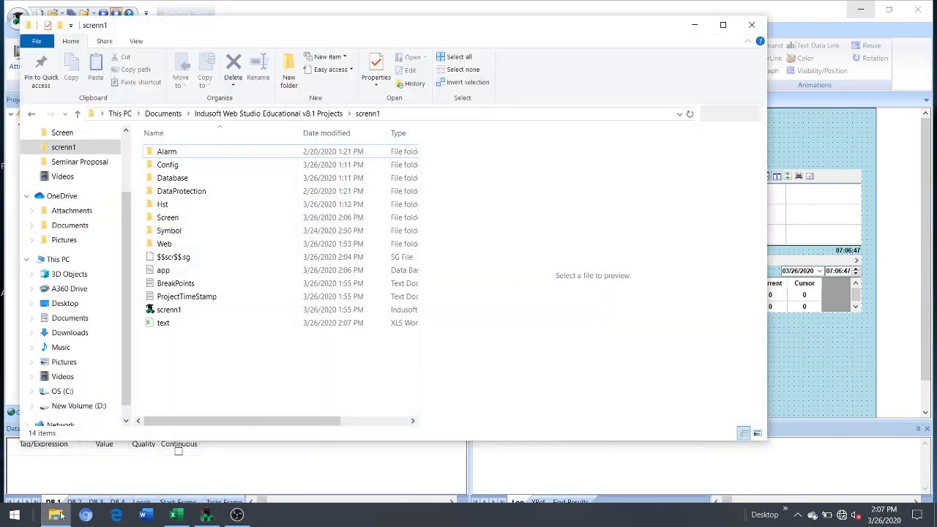
# Return to the TREND screen and create a Text File data source named mencoba for the second trend, with X Axis 0
pyautogui.click(171, 324)
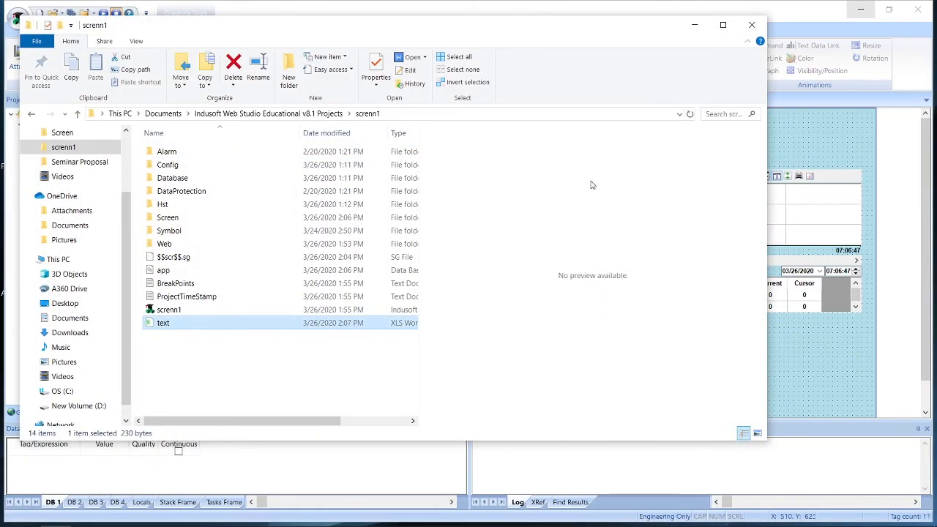
pyautogui.click(690, 27)
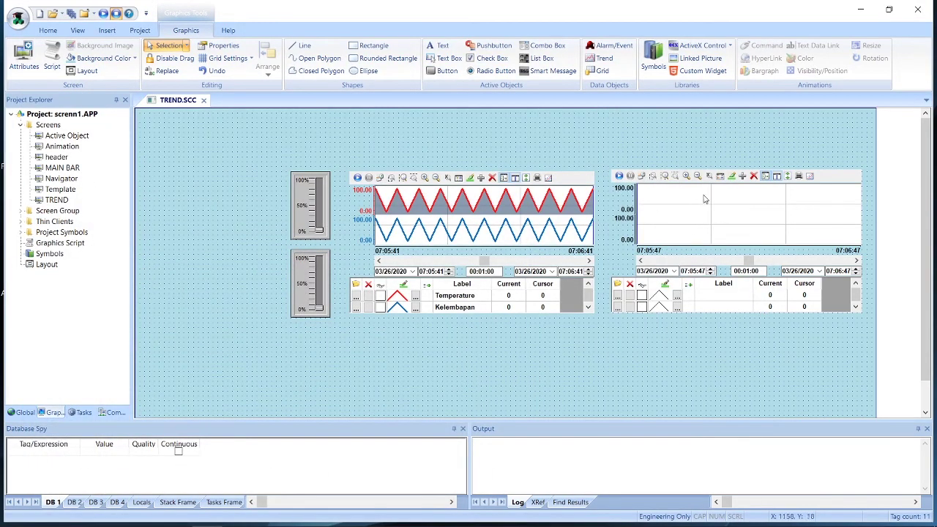
pyautogui.doubleClick(715, 218)
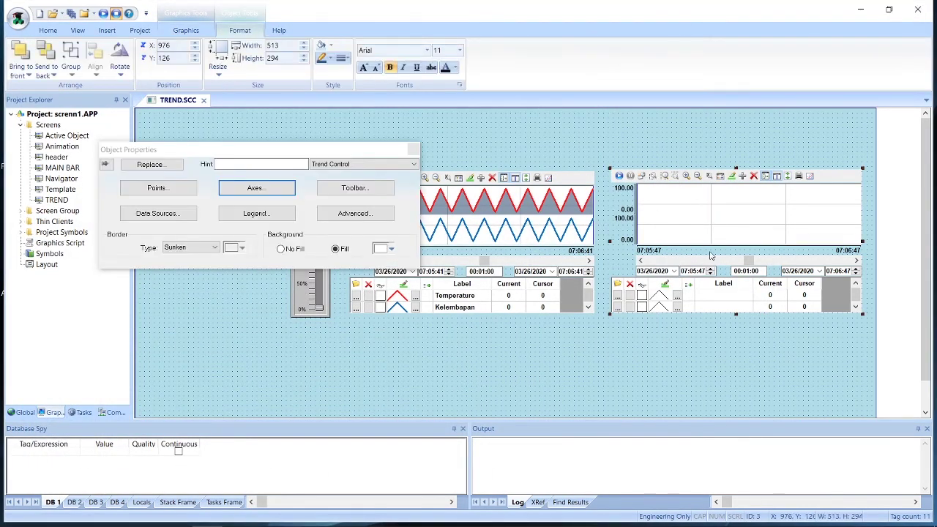
pyautogui.click(175, 213)
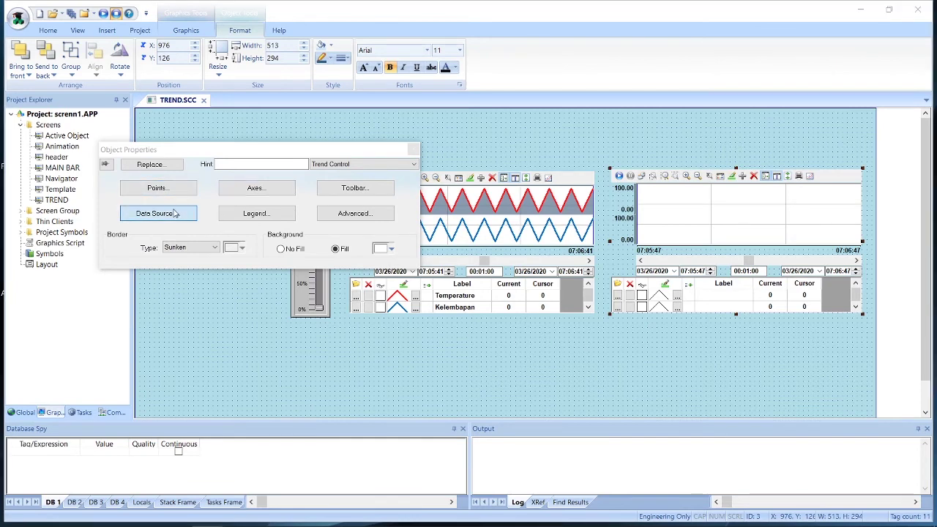
pyautogui.click(329, 153)
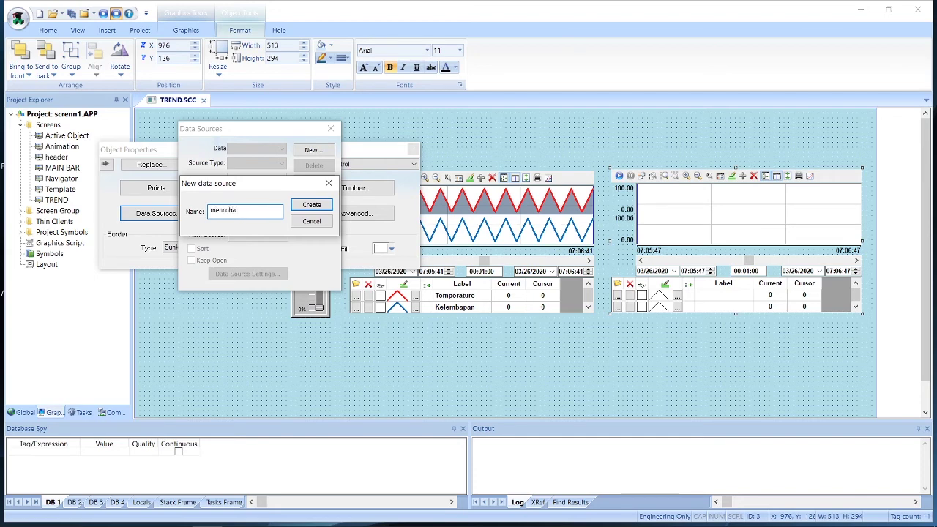
pyautogui.click(311, 204)
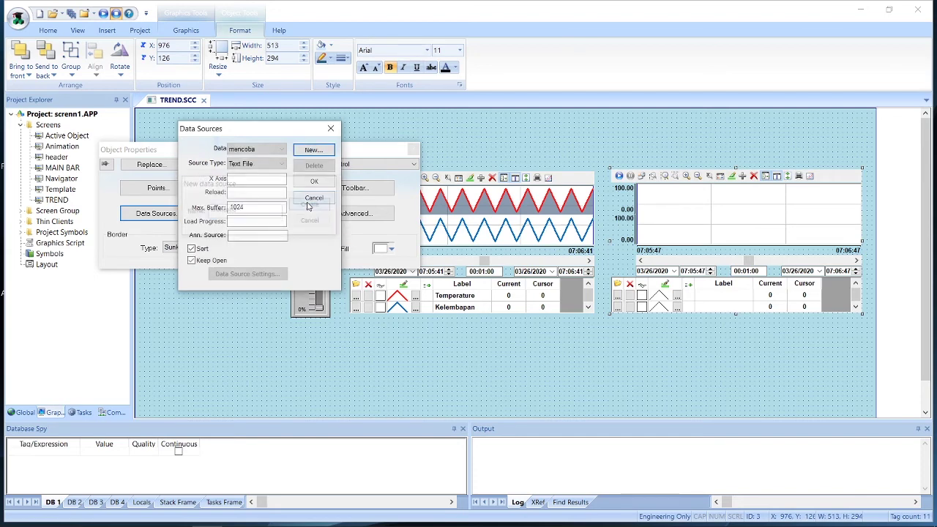
pyautogui.click(249, 178)
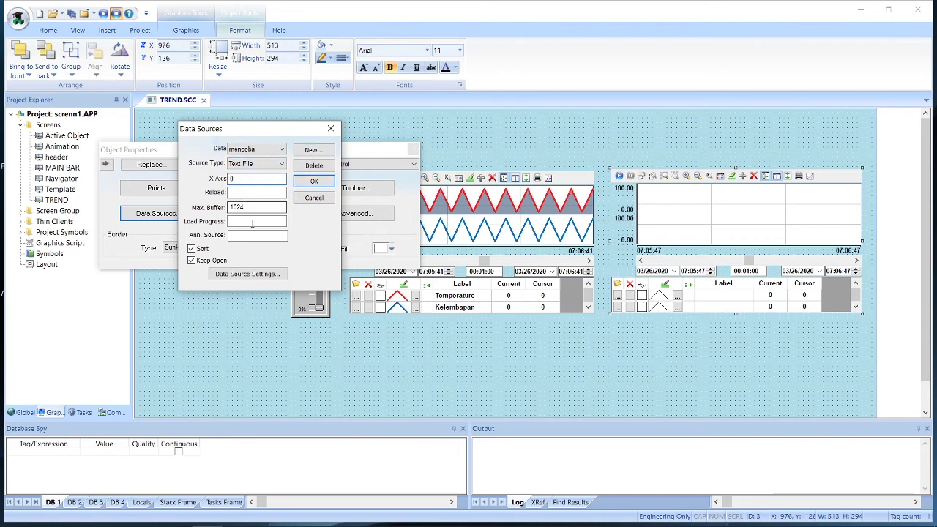
# Link the mencoba data source to the text.csv file in the screnn1 project folder and accept the data source
pyautogui.click(248, 274)
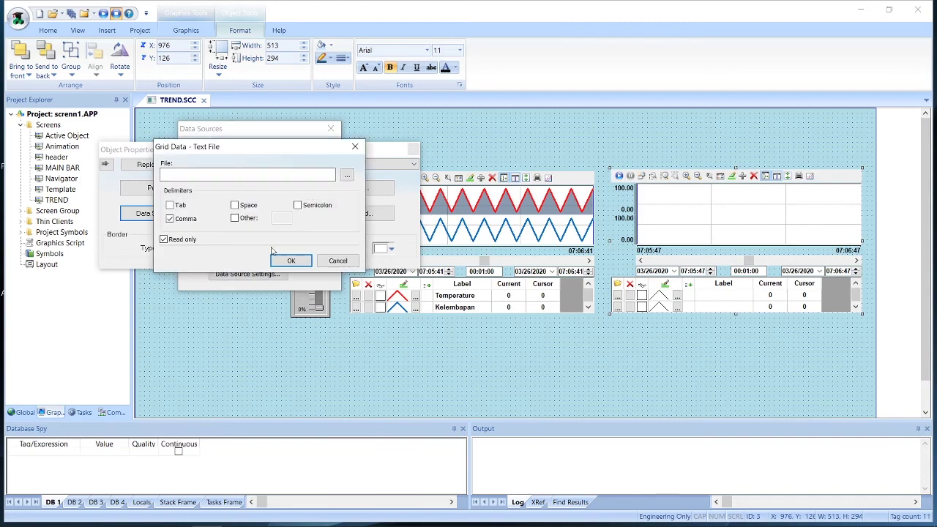
pyautogui.click(347, 175)
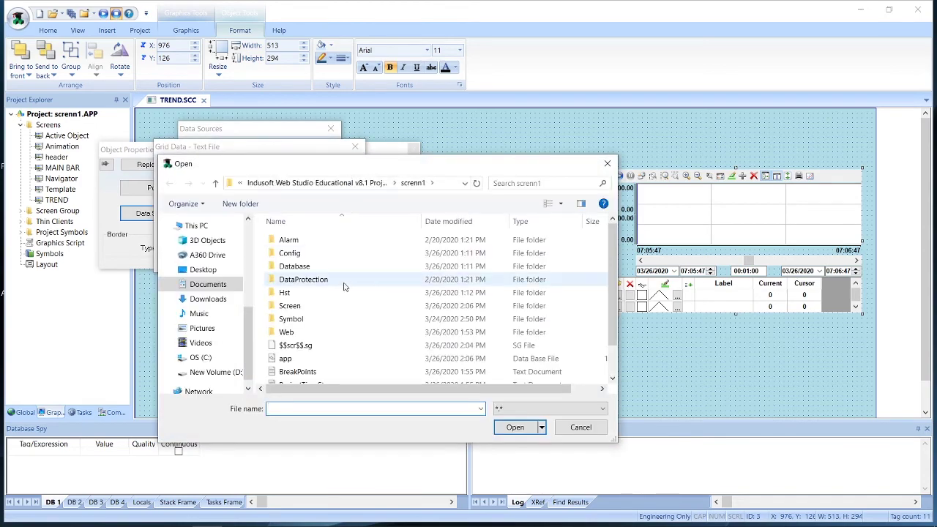
pyautogui.scroll(-1, 330, 286)
pyautogui.click(284, 377)
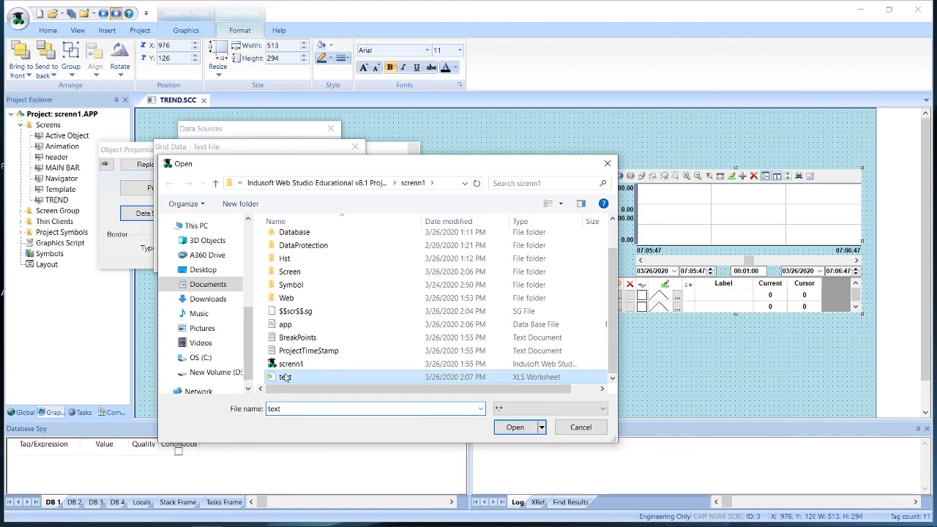
pyautogui.click(516, 428)
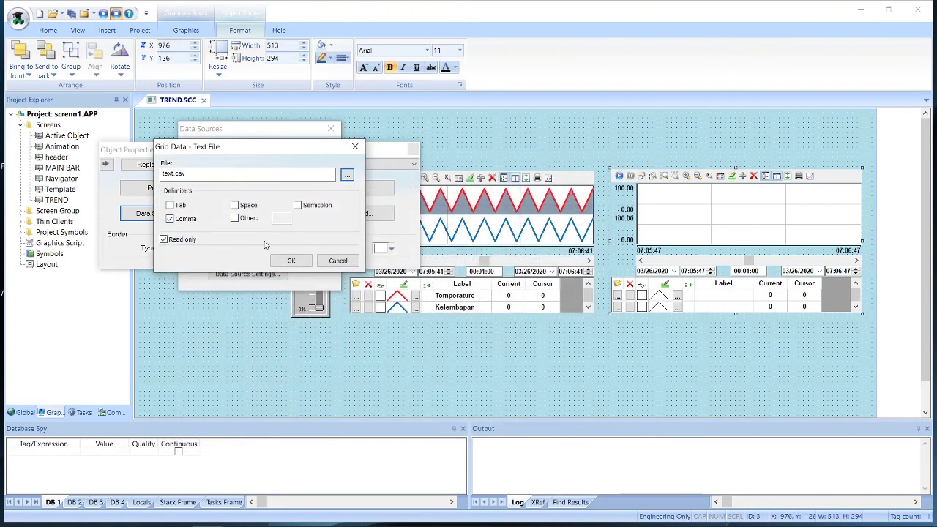
pyautogui.click(291, 261)
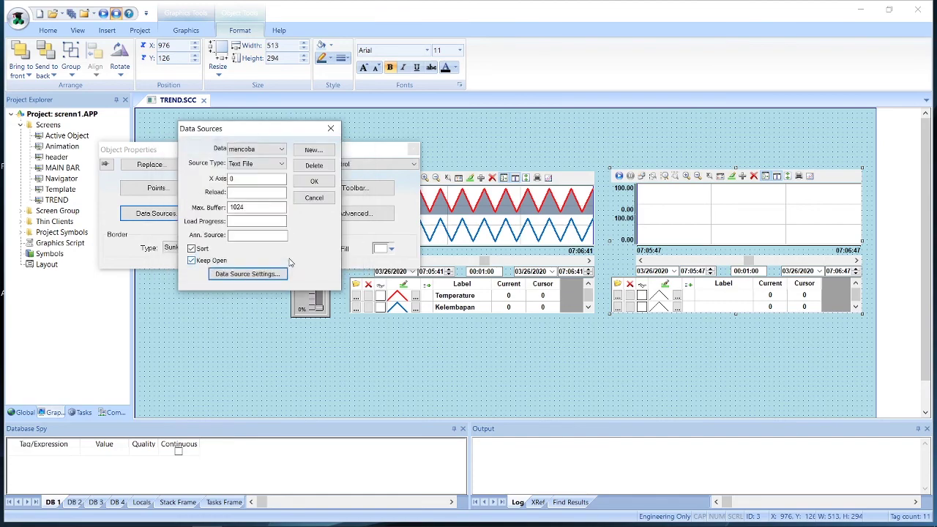
pyautogui.click(315, 182)
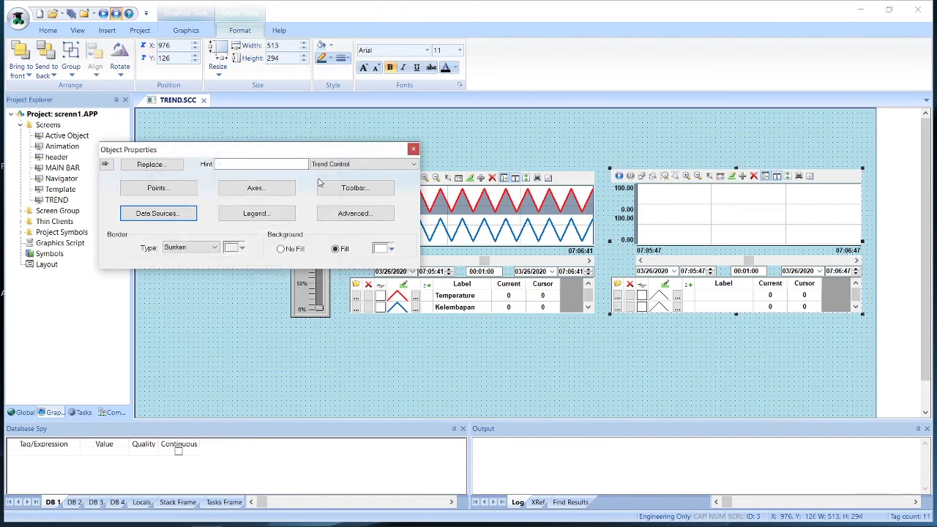
# Set the second trend's X axis data type to Numeric
pyautogui.click(286, 193)
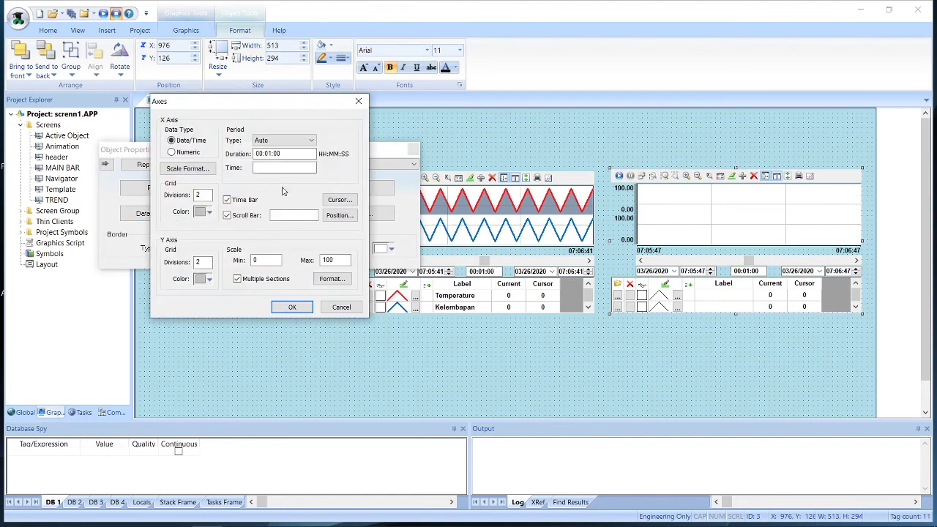
pyautogui.click(189, 154)
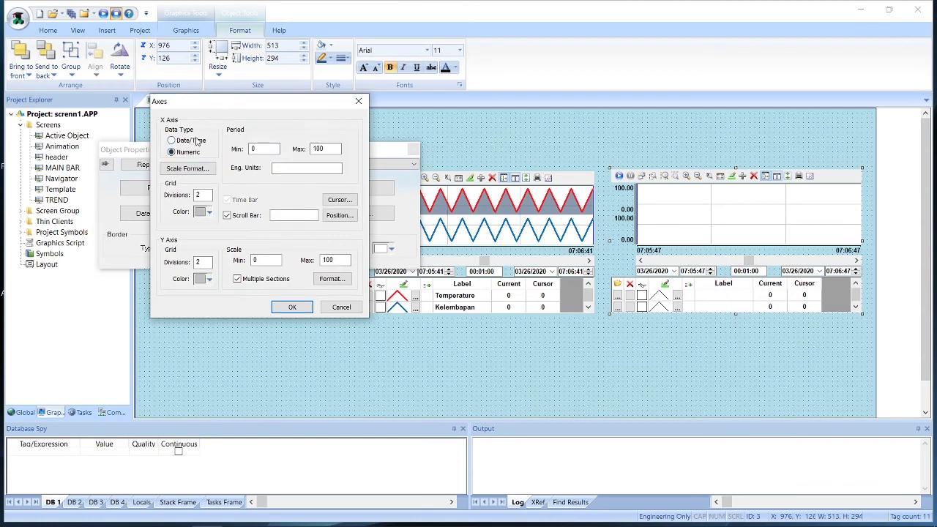
pyautogui.click(293, 307)
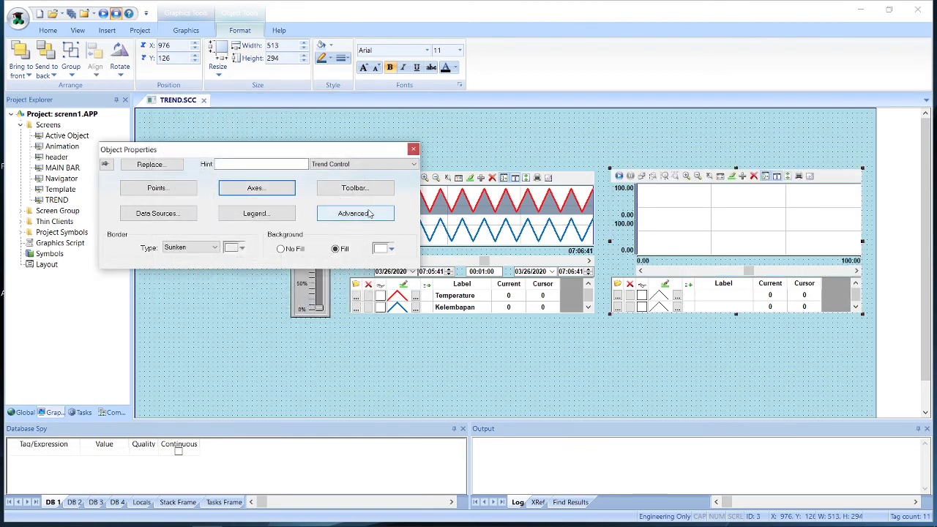
# Review the second trend's legend settings and its list of toolbar commands
pyautogui.click(255, 213)
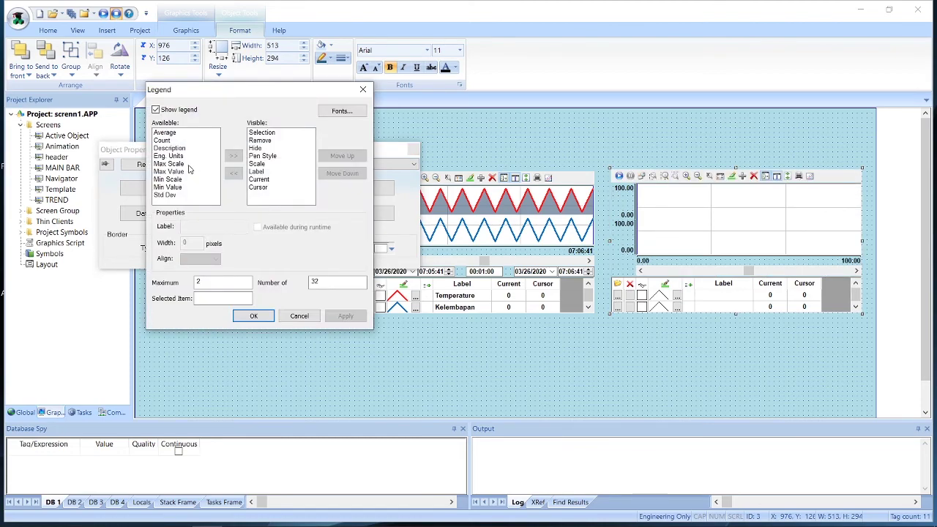
pyautogui.click(253, 316)
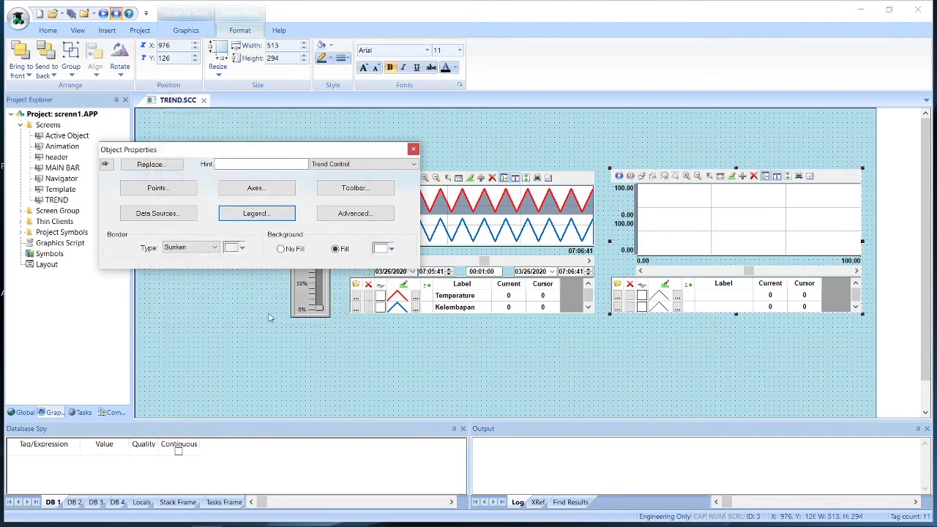
pyautogui.click(356, 188)
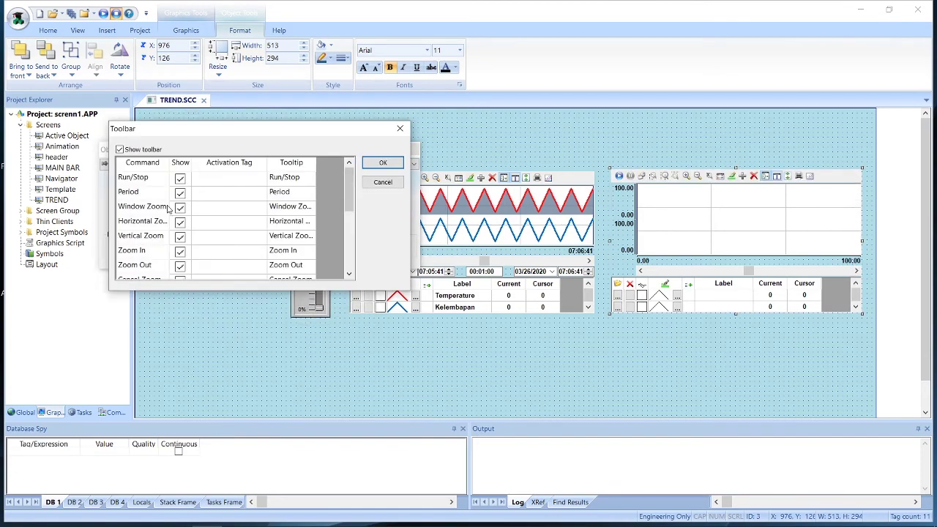
pyautogui.scroll(-1, 278, 221)
pyautogui.scroll(-3, 279, 222)
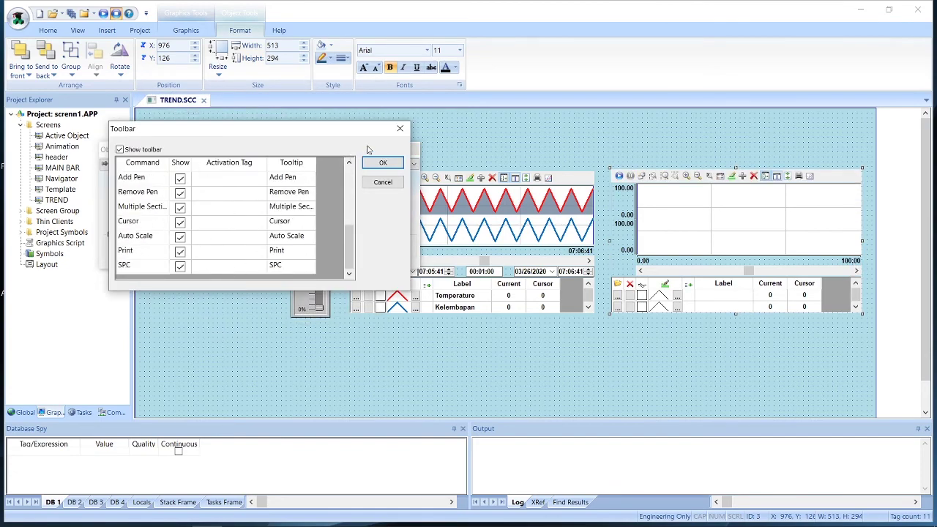
pyautogui.click(382, 163)
# Clear the update trigger in the second trend's advanced run mode options
pyautogui.click(369, 213)
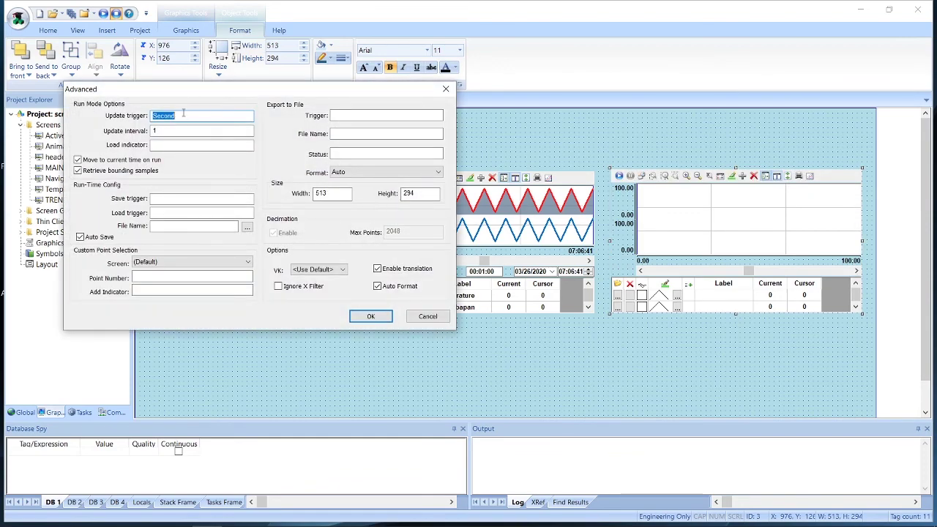
pyautogui.press('BackSpace')
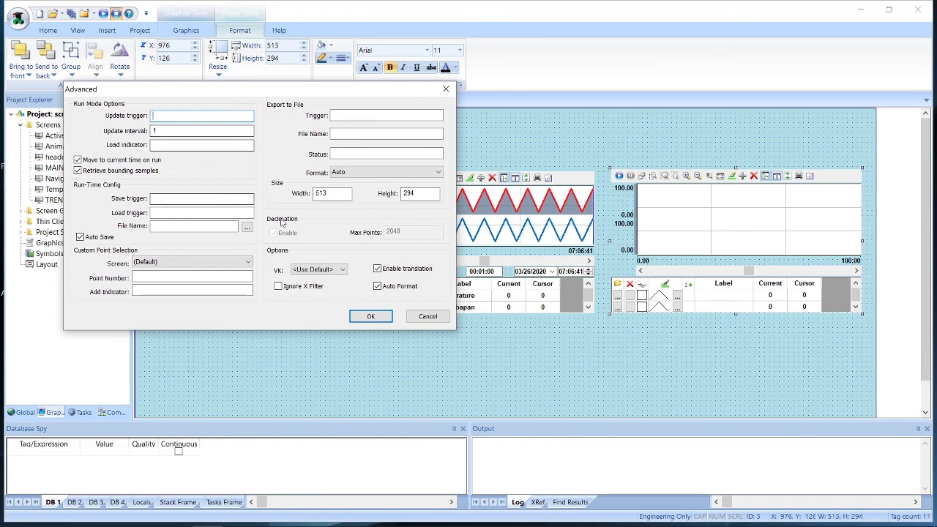
pyautogui.click(371, 317)
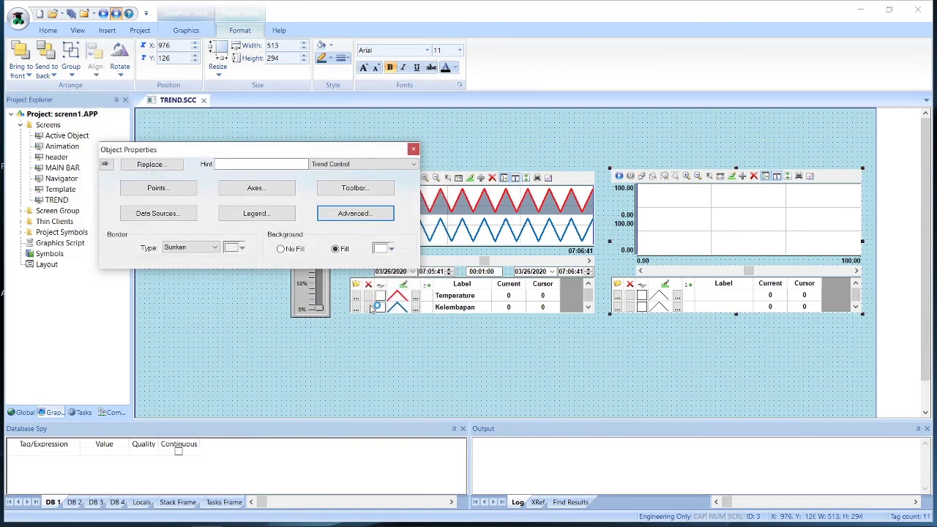
# Add two points labelled TREND1 and TREND2 to the second trend
pyautogui.click(179, 191)
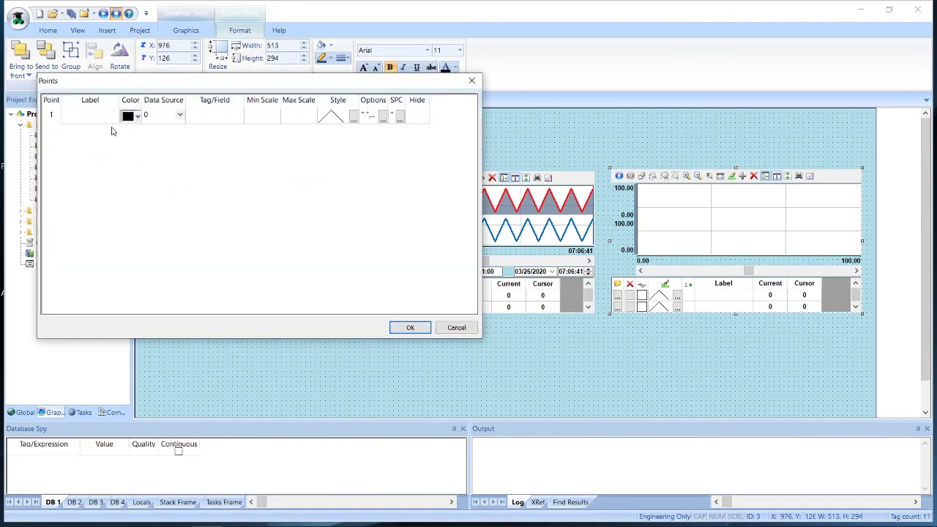
pyautogui.click(104, 116)
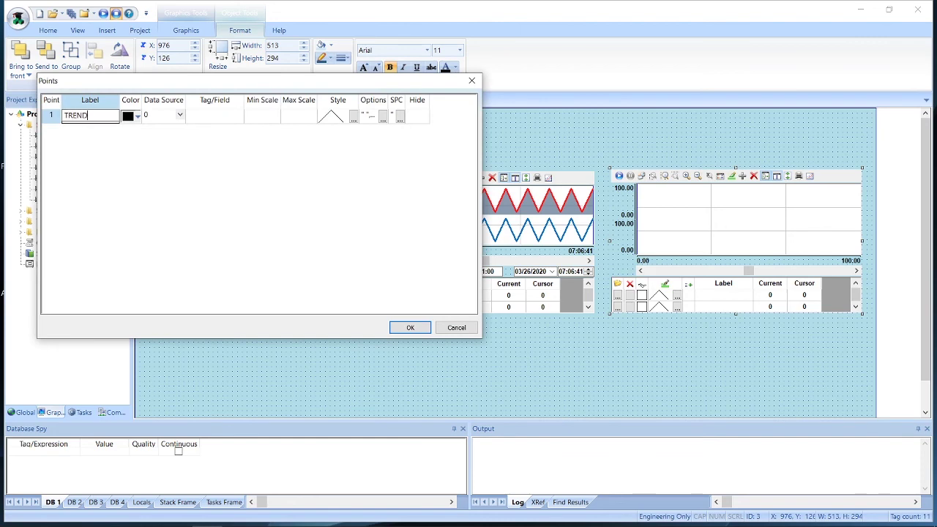
pyautogui.click(163, 133)
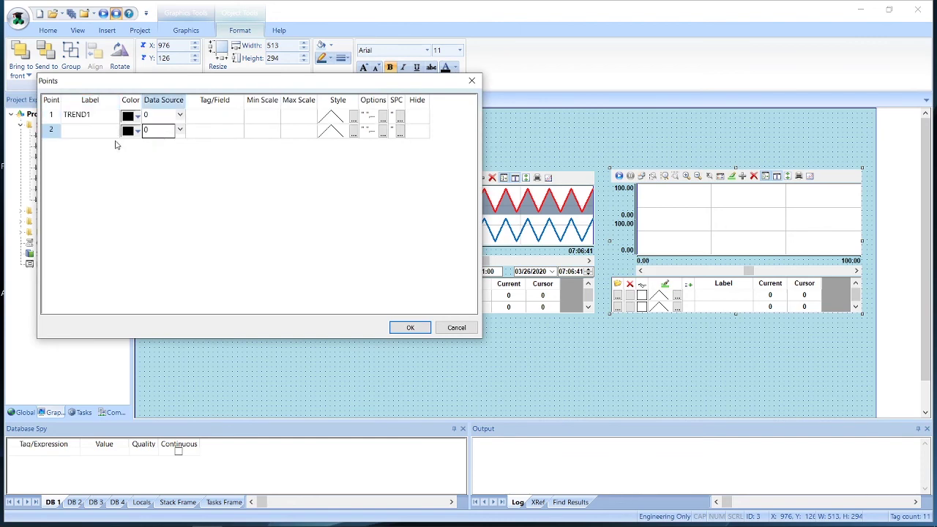
pyautogui.click(79, 136)
pyautogui.write('TREND2')
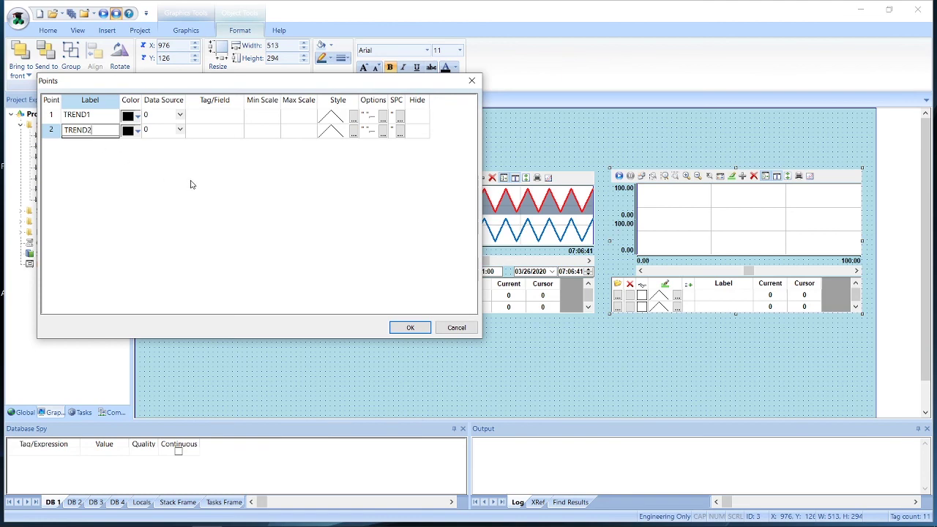
pyautogui.press('Return')
# Assign mencoba as the data source of both the TREND1 and TREND2 points
pyautogui.click(161, 115)
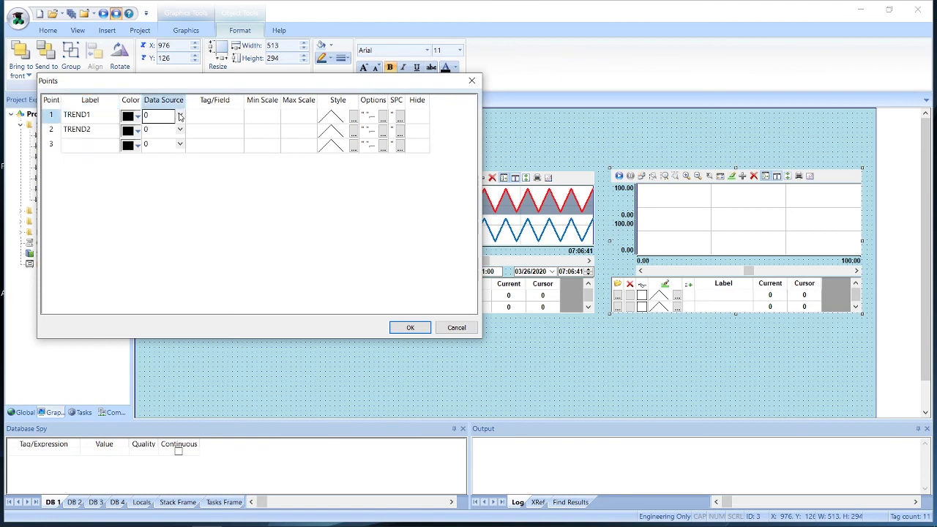
pyautogui.click(180, 117)
pyautogui.click(181, 130)
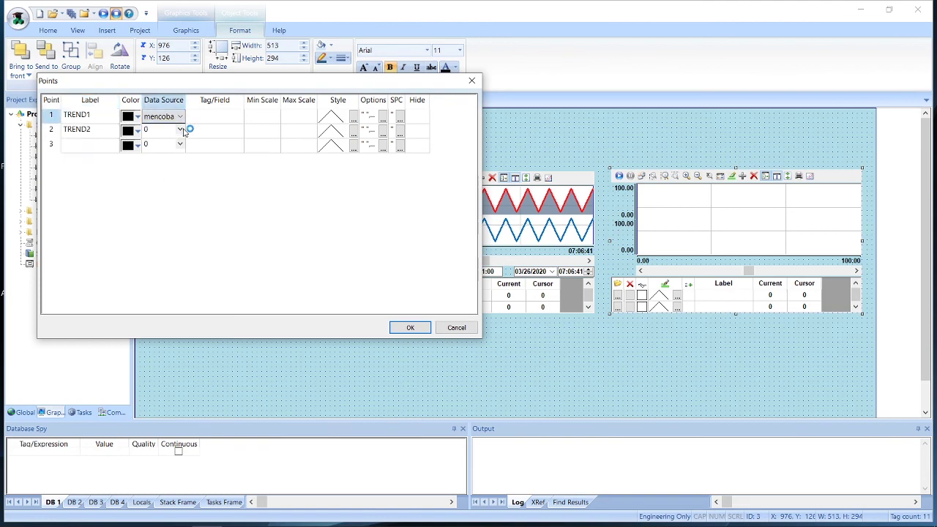
pyautogui.click(184, 130)
pyautogui.click(180, 131)
pyautogui.click(175, 144)
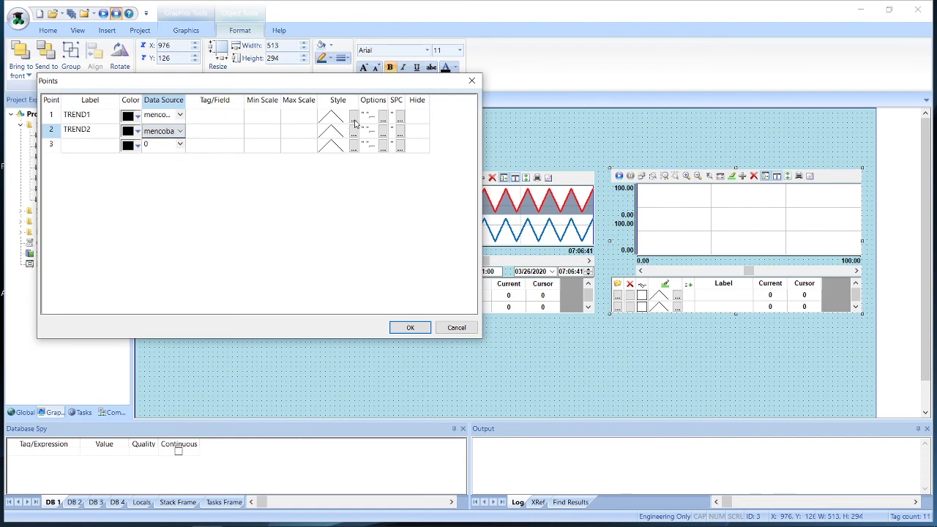
# Set the Tag/Field to 1 for TREND1 and 2 for TREND2
pyautogui.click(216, 120)
pyautogui.click(217, 122)
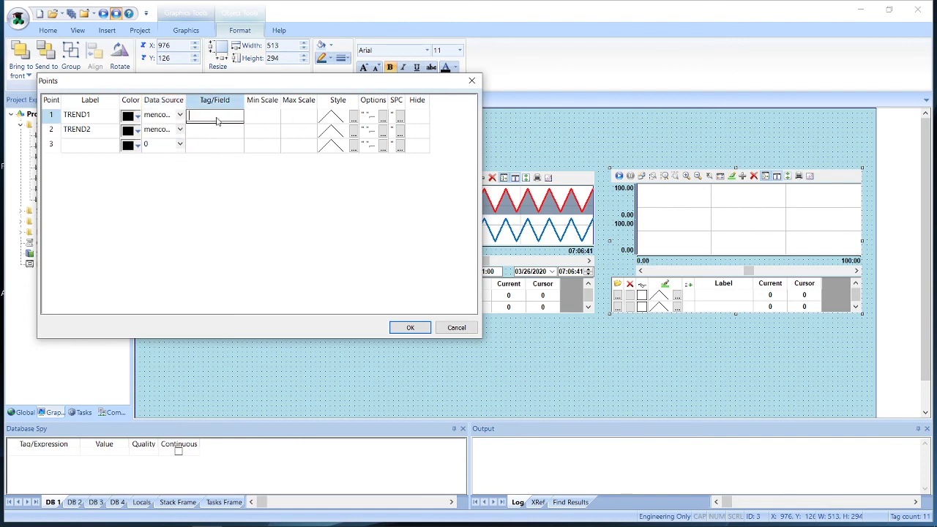
pyautogui.click(223, 131)
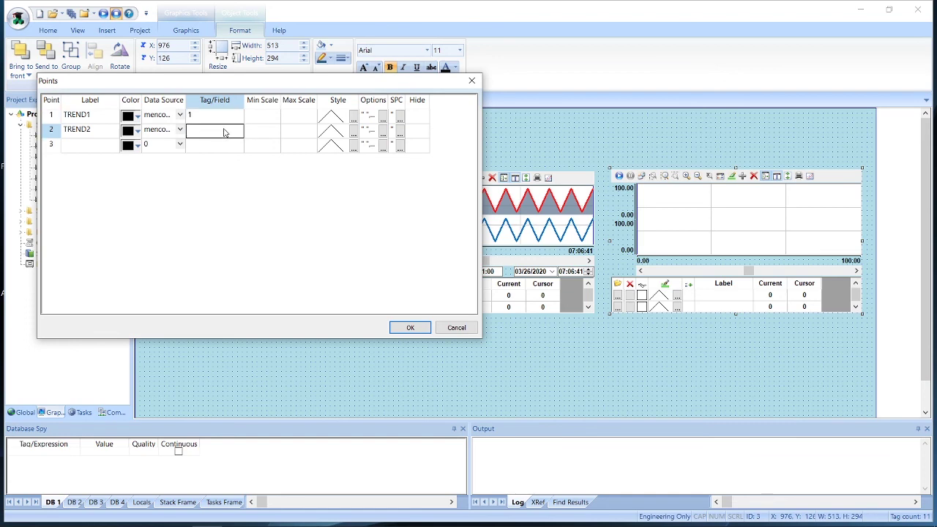
pyautogui.write('2')
# Style the TREND1 pen with a red line and a thicker line weight
pyautogui.click(353, 117)
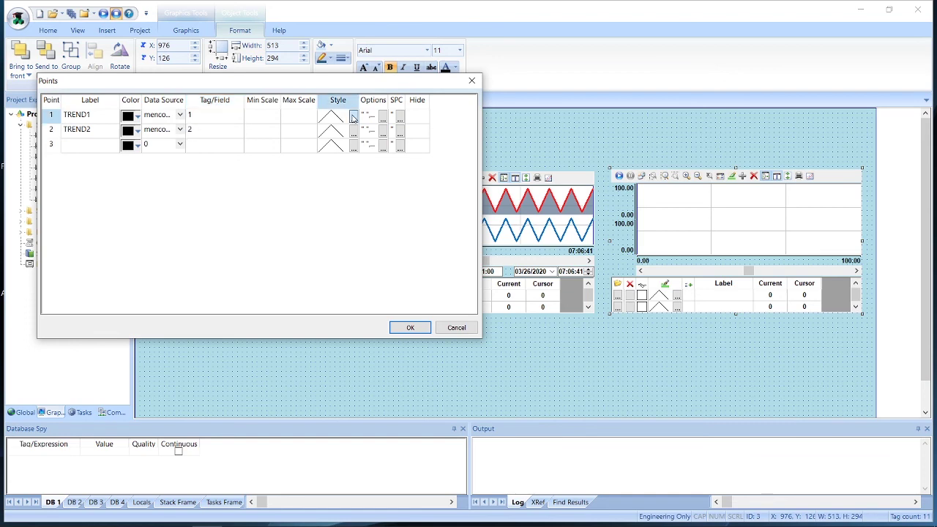
pyautogui.click(315, 212)
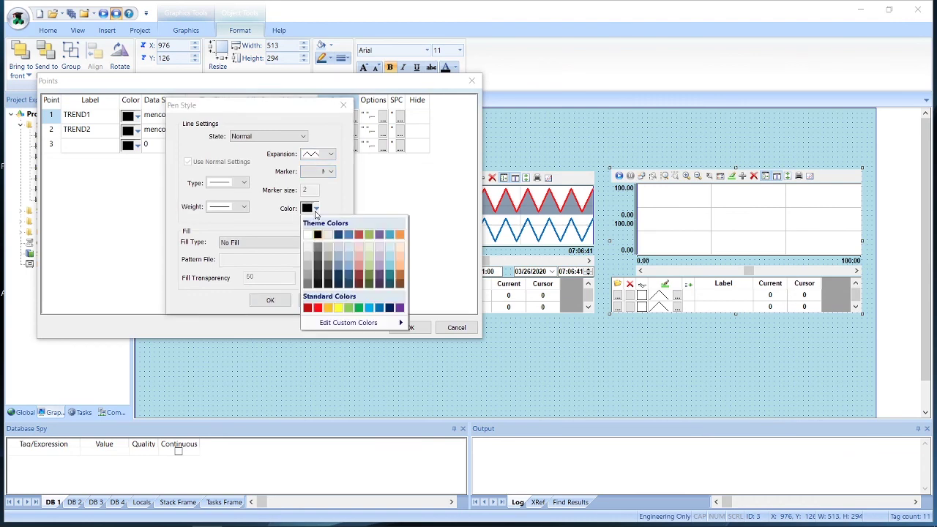
pyautogui.click(318, 308)
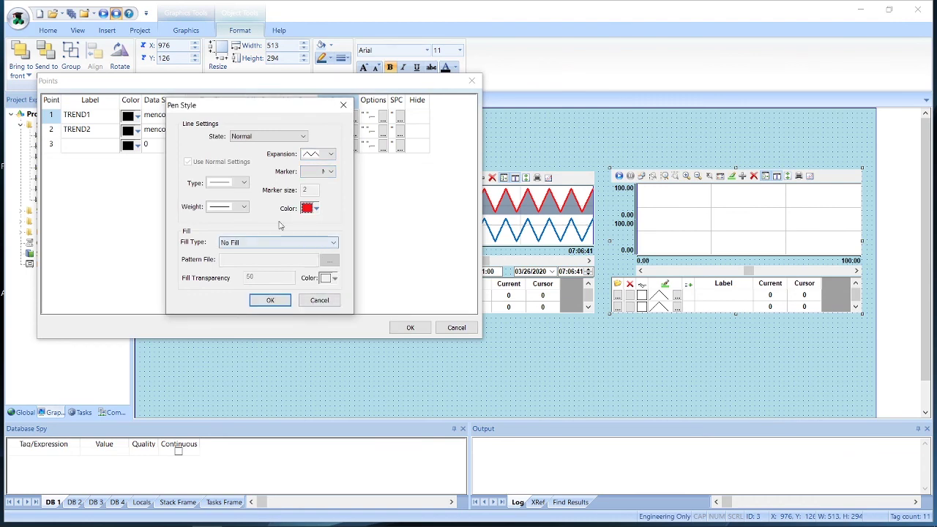
pyautogui.click(233, 206)
pyautogui.click(233, 249)
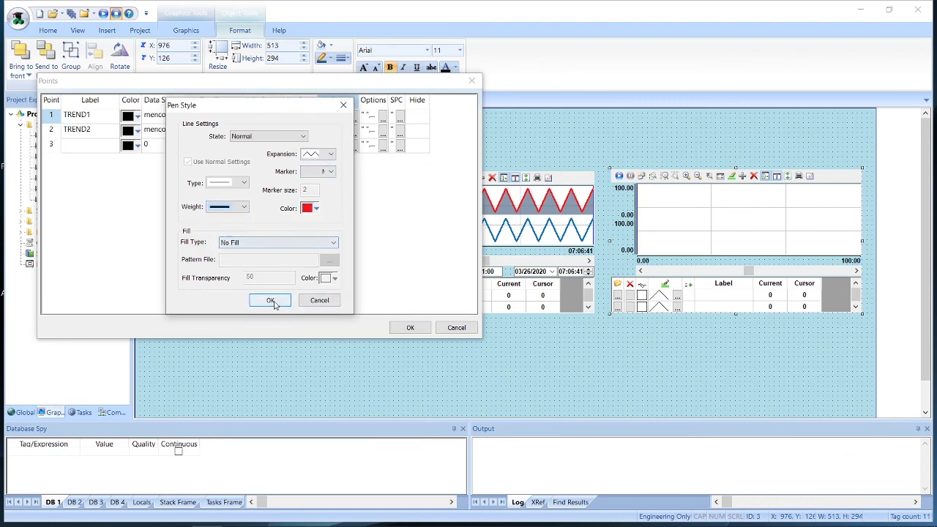
pyautogui.click(270, 300)
# Style the TREND2 pen with a blue line and a thicker line weight
pyautogui.click(353, 132)
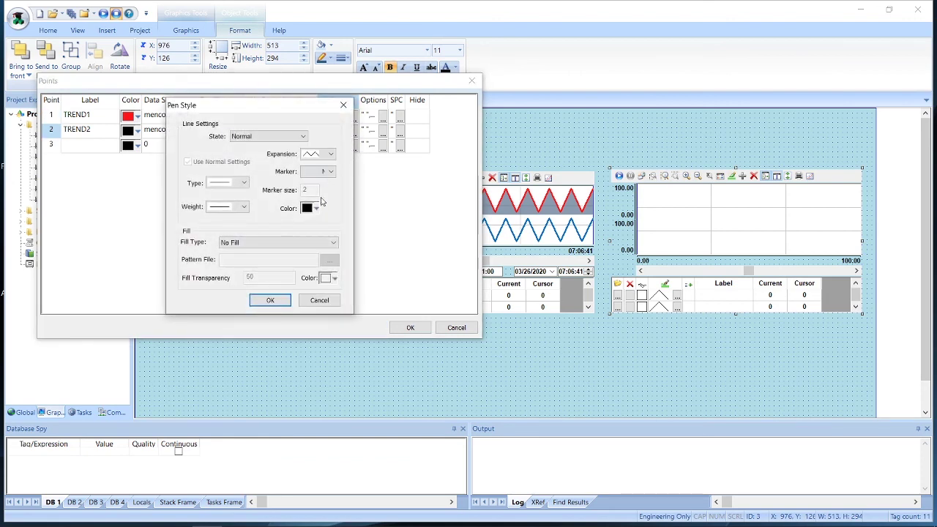
pyautogui.click(316, 209)
pyautogui.click(372, 308)
pyautogui.click(233, 207)
pyautogui.click(237, 247)
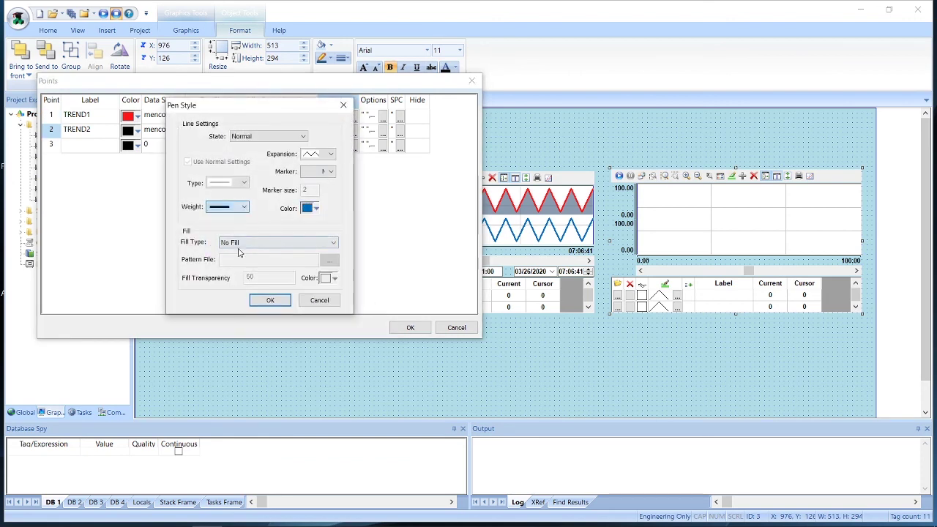
pyautogui.click(270, 300)
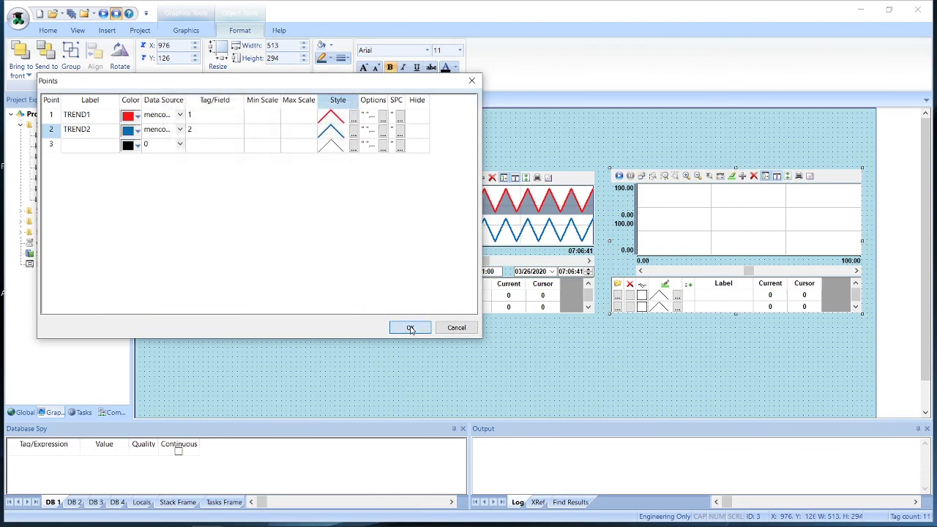
# Apply the second trend's point settings, then close the TREND screen with its changes saved
pyautogui.click(410, 326)
pyautogui.click(422, 338)
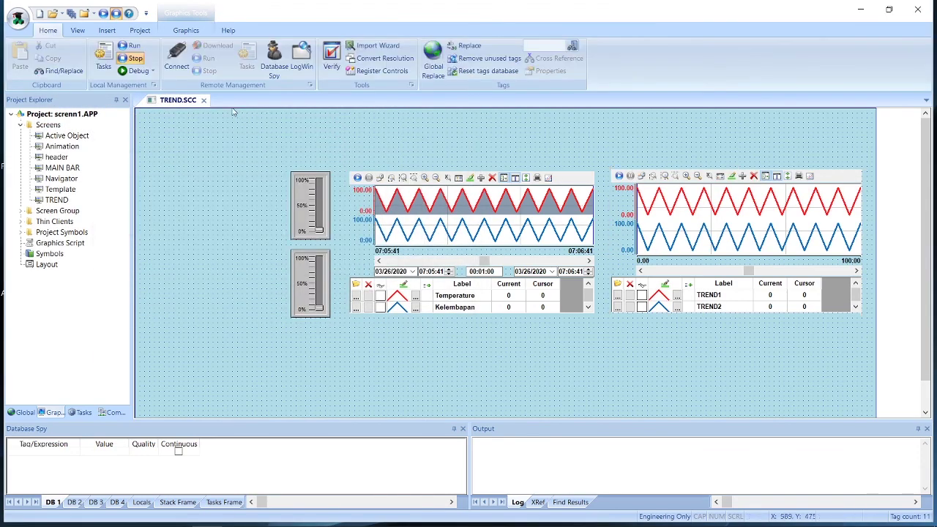
pyautogui.click(203, 100)
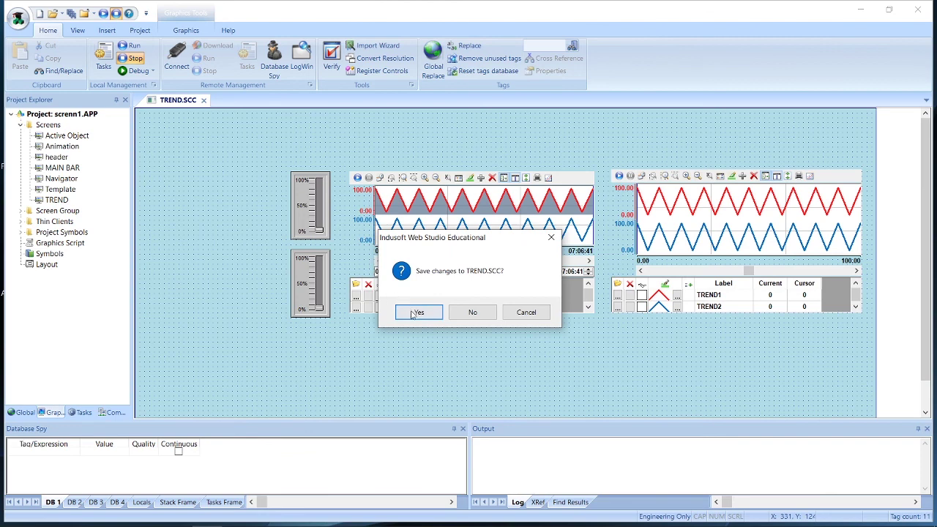
pyautogui.click(412, 311)
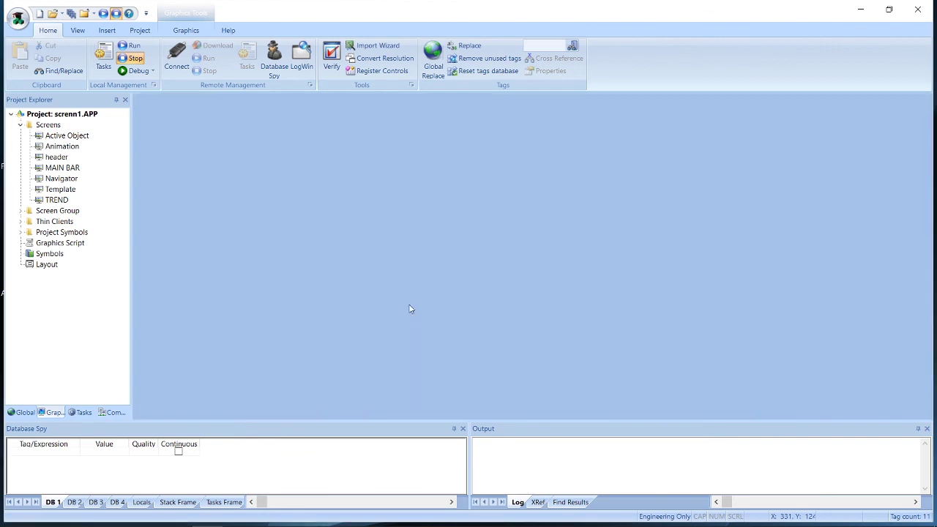
# Run the project and zoom out twice on the second trend in the TREND screen
pyautogui.click(132, 46)
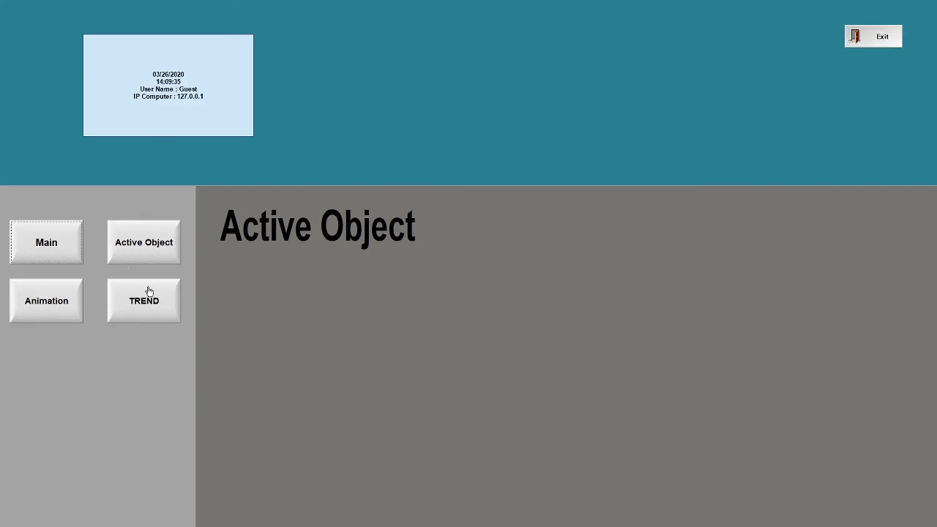
pyautogui.click(147, 290)
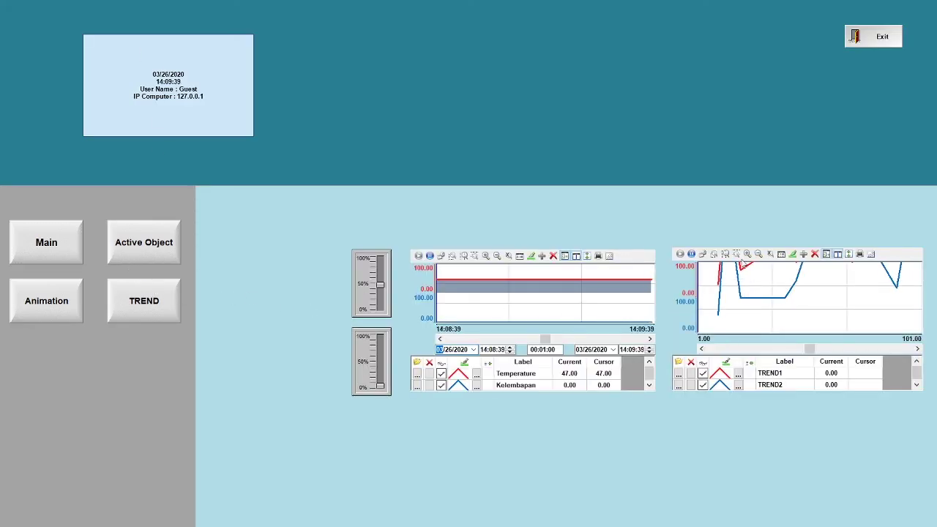
pyautogui.click(758, 254)
pyautogui.click(759, 254)
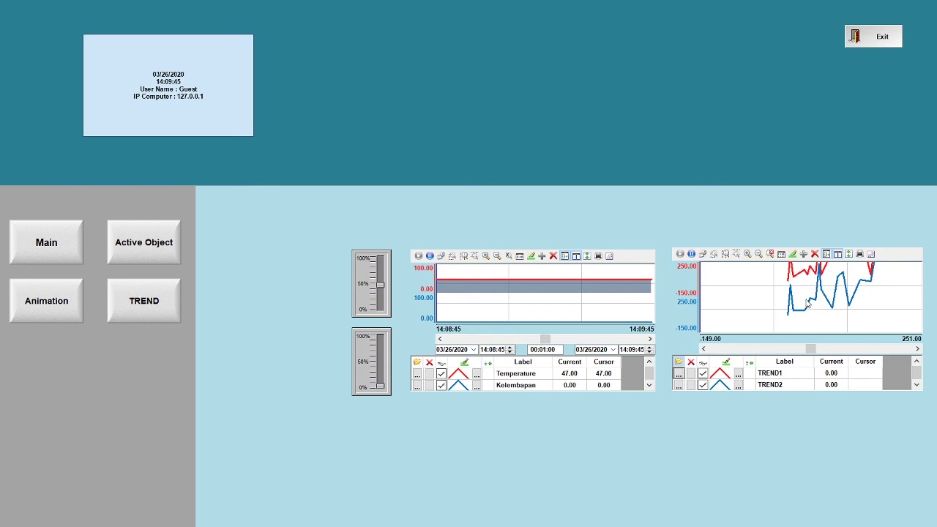
# Hide and redisplay the TREND1 curve and the TREND2 curve in turn to view each one alone
pyautogui.click(703, 374)
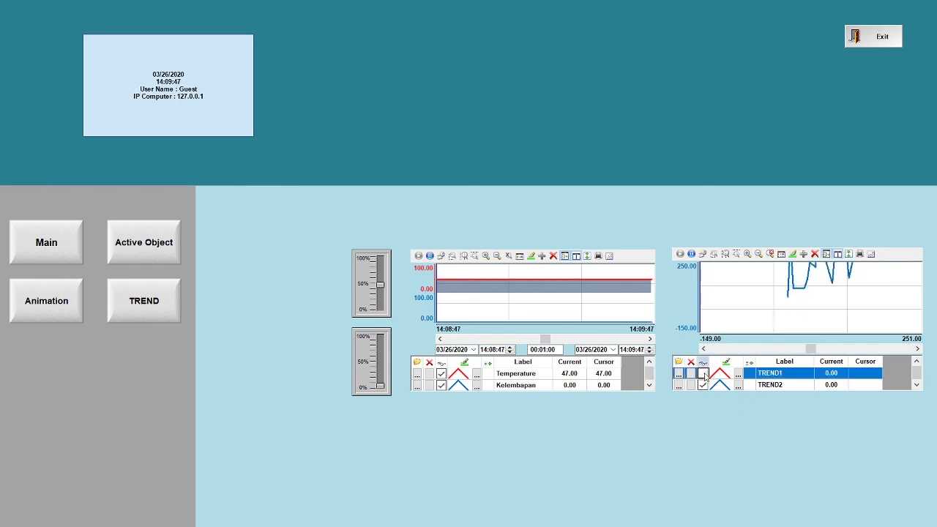
pyautogui.click(703, 373)
pyautogui.click(703, 385)
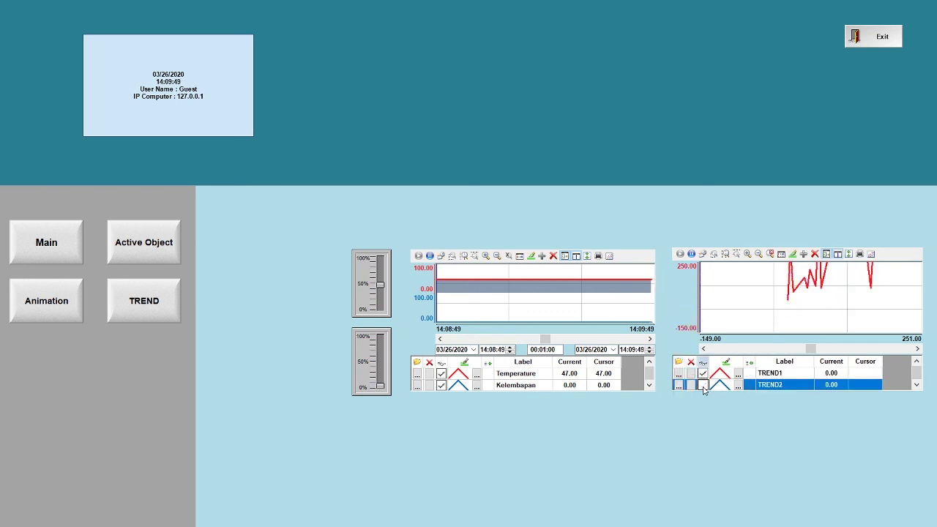
pyautogui.click(702, 386)
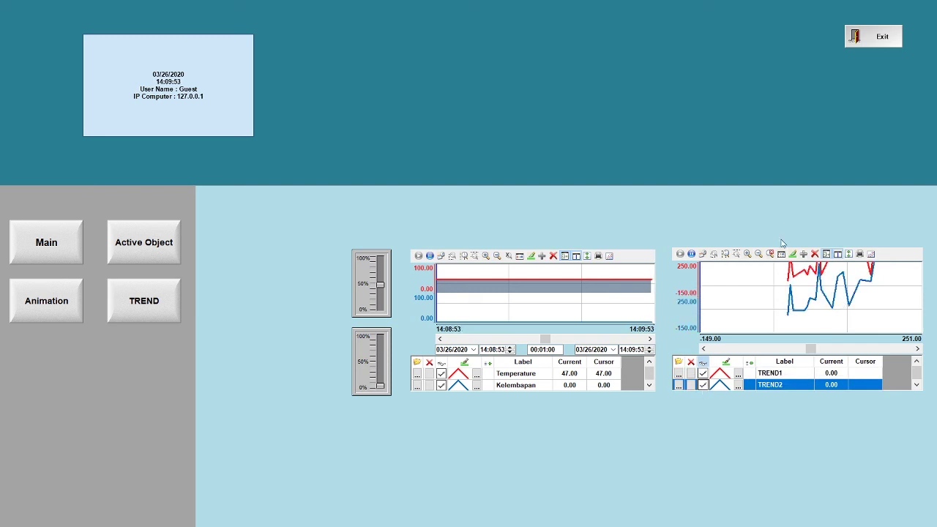
# Exit the running application
pyautogui.click(882, 39)
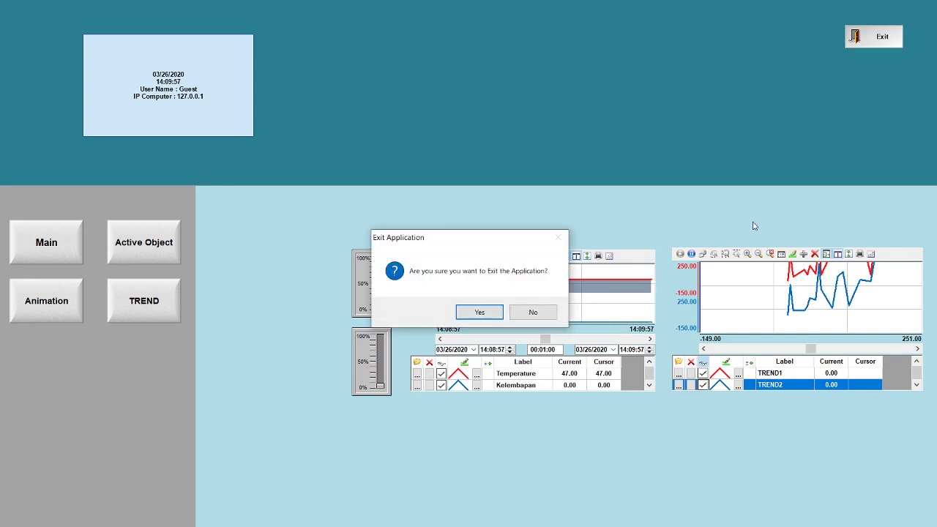